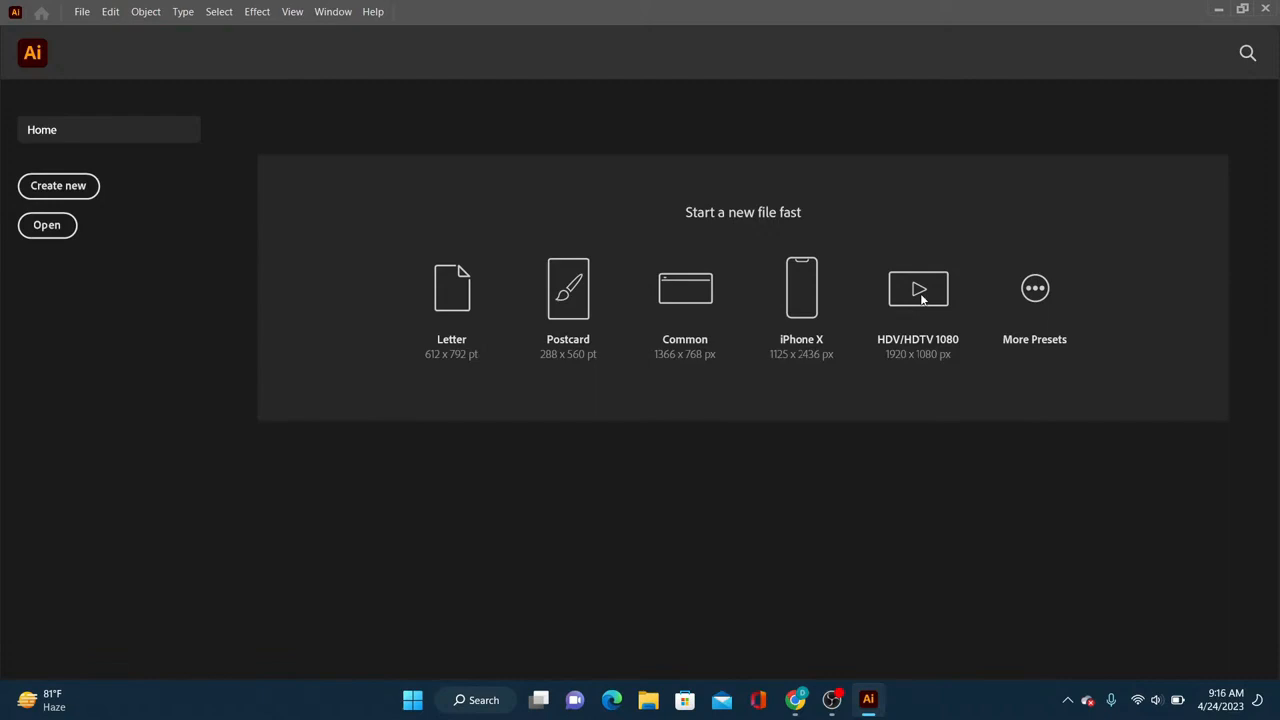
# Step: Create a new landscape A4 document of 841.89 x 595.28 pt in CMYK Color with High (300 ppi) raster effects
pyautogui.click(61, 192)
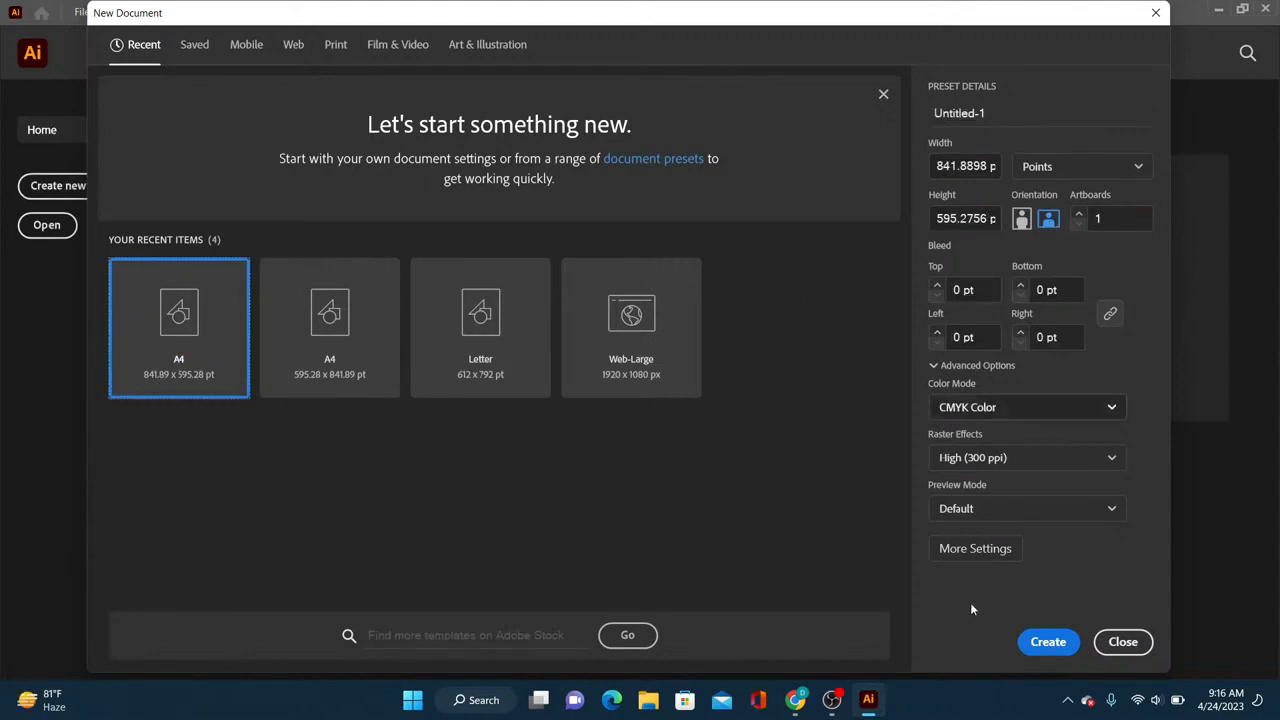
pyautogui.click(1048, 646)
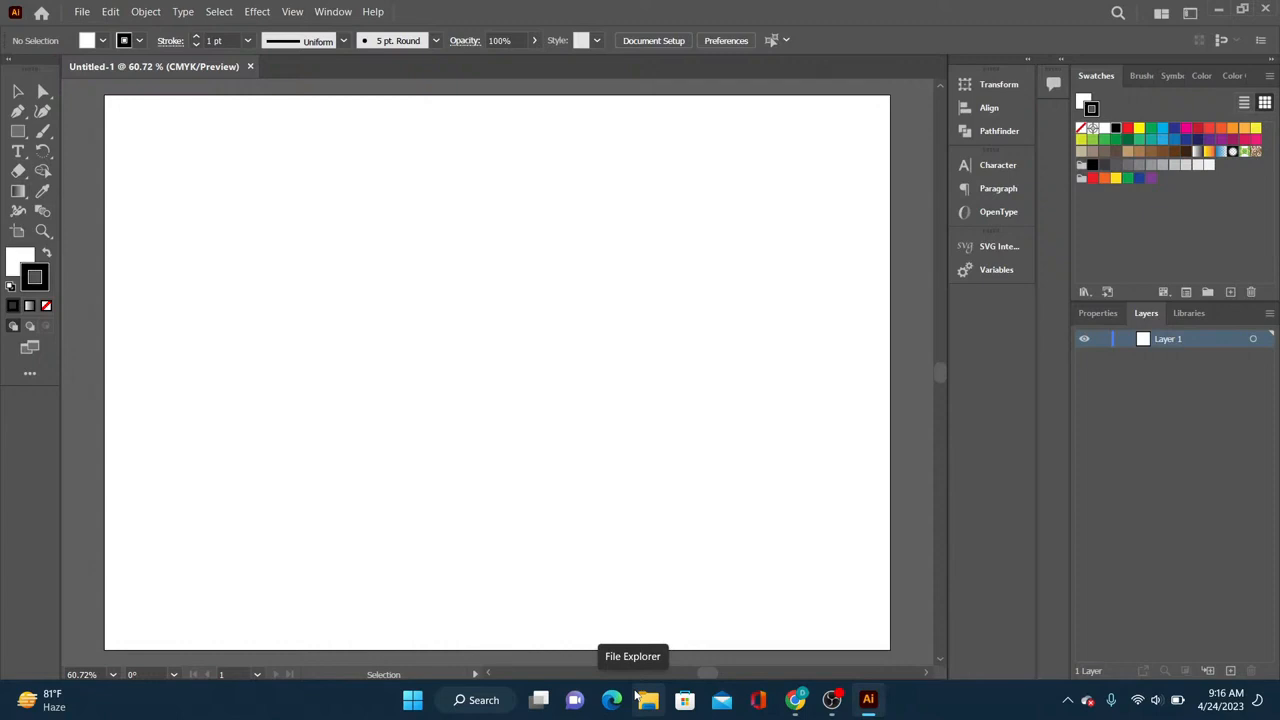
pyautogui.click(800, 695)
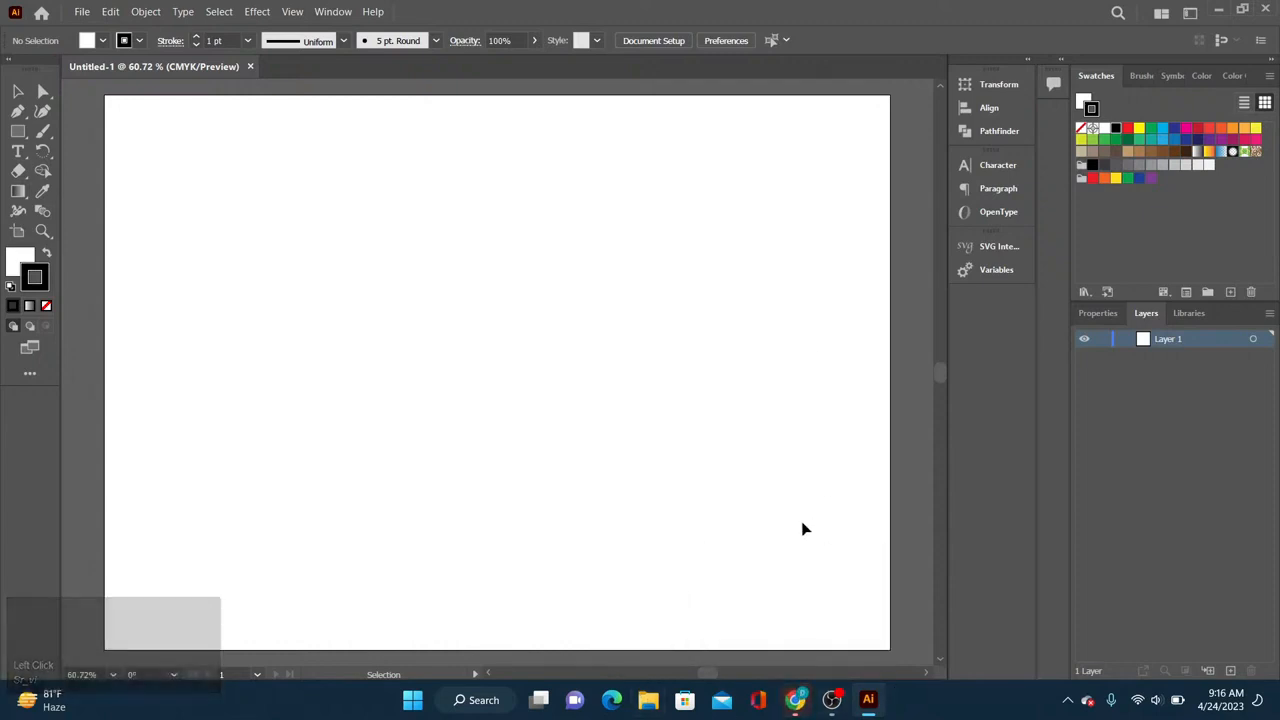
pyautogui.click(795, 702)
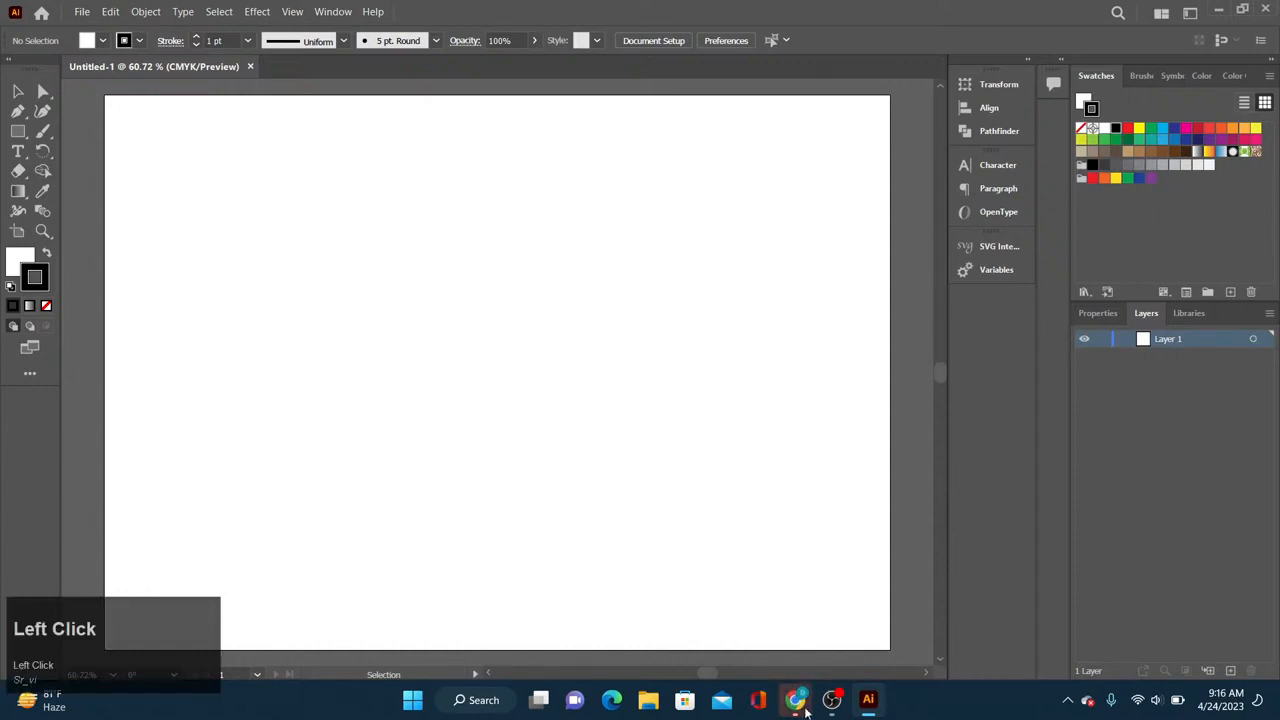
pyautogui.hotkey('alt', 'Tab')
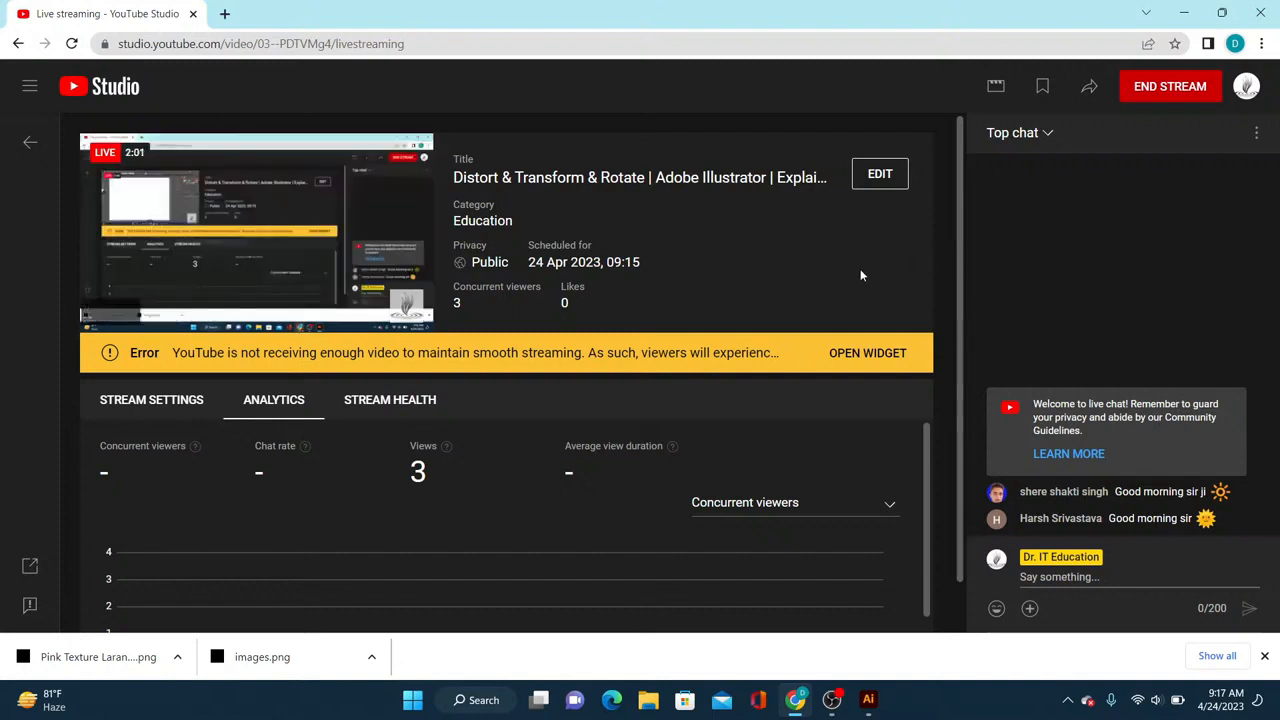
pyautogui.click(1185, 14)
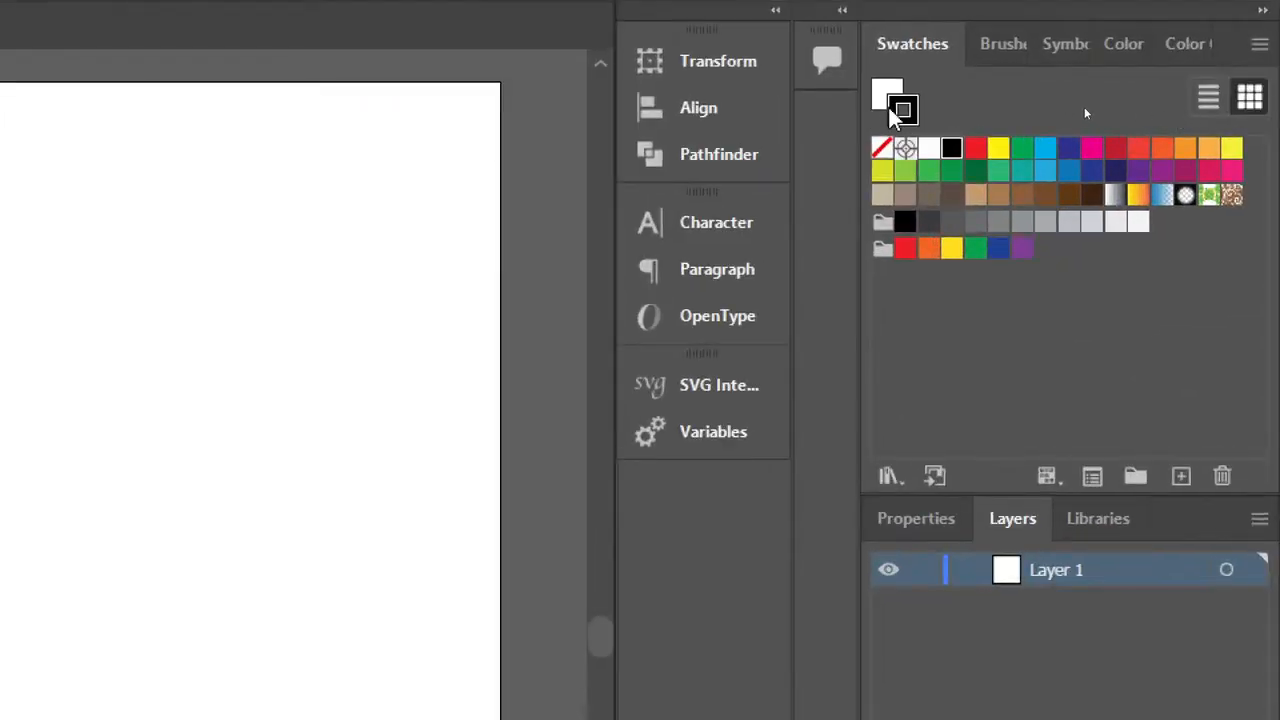
# Step: Draw a rectangle with black fill and no stroke that covers the whole artboard
pyautogui.click(882, 160)
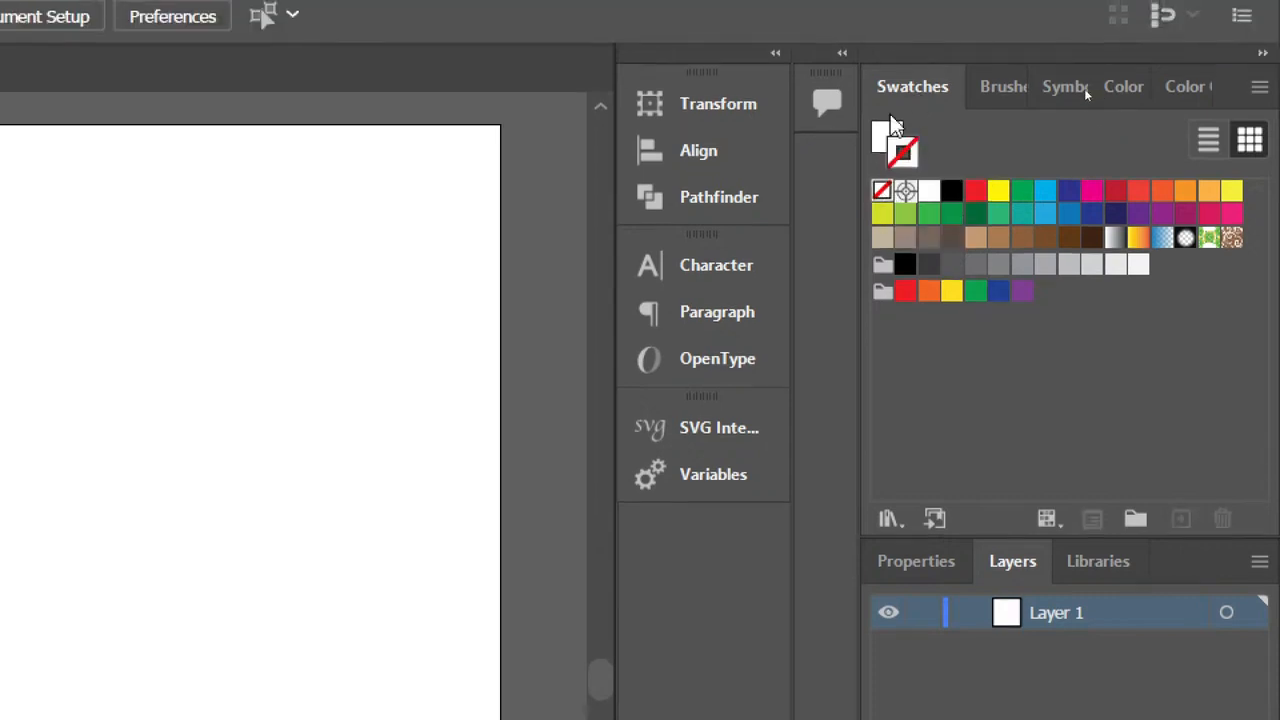
pyautogui.click(886, 137)
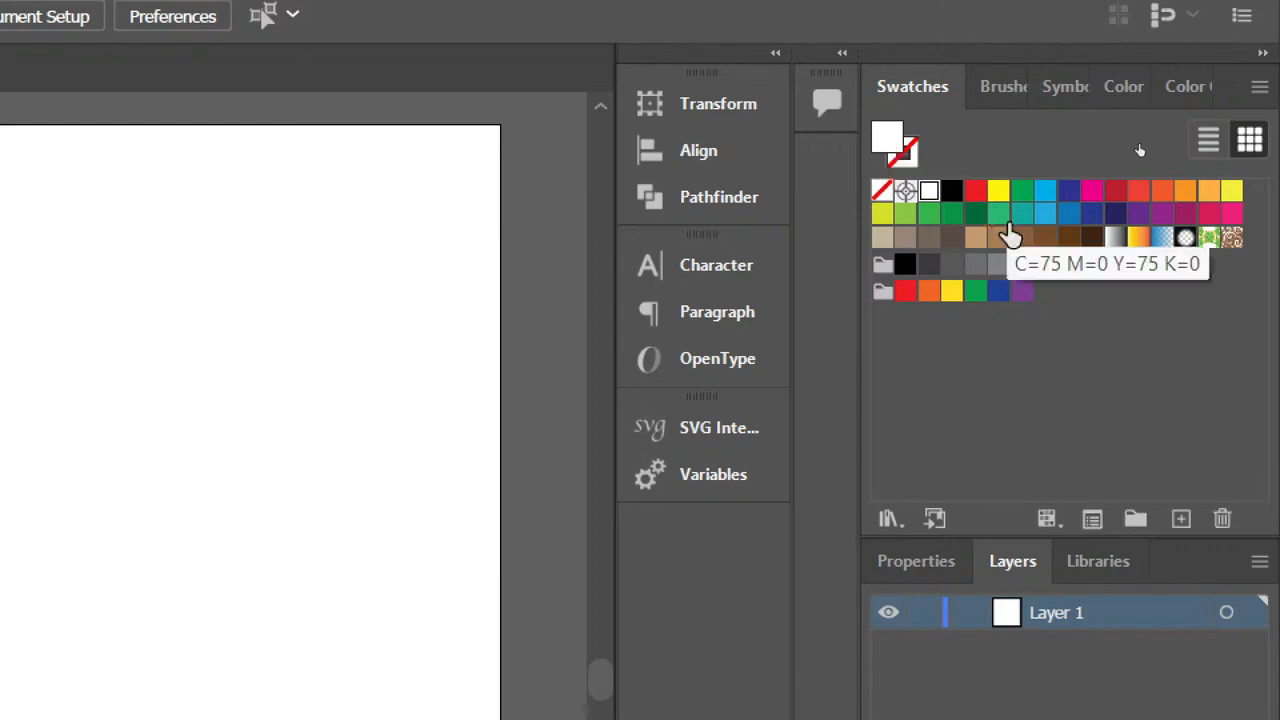
pyautogui.click(945, 194)
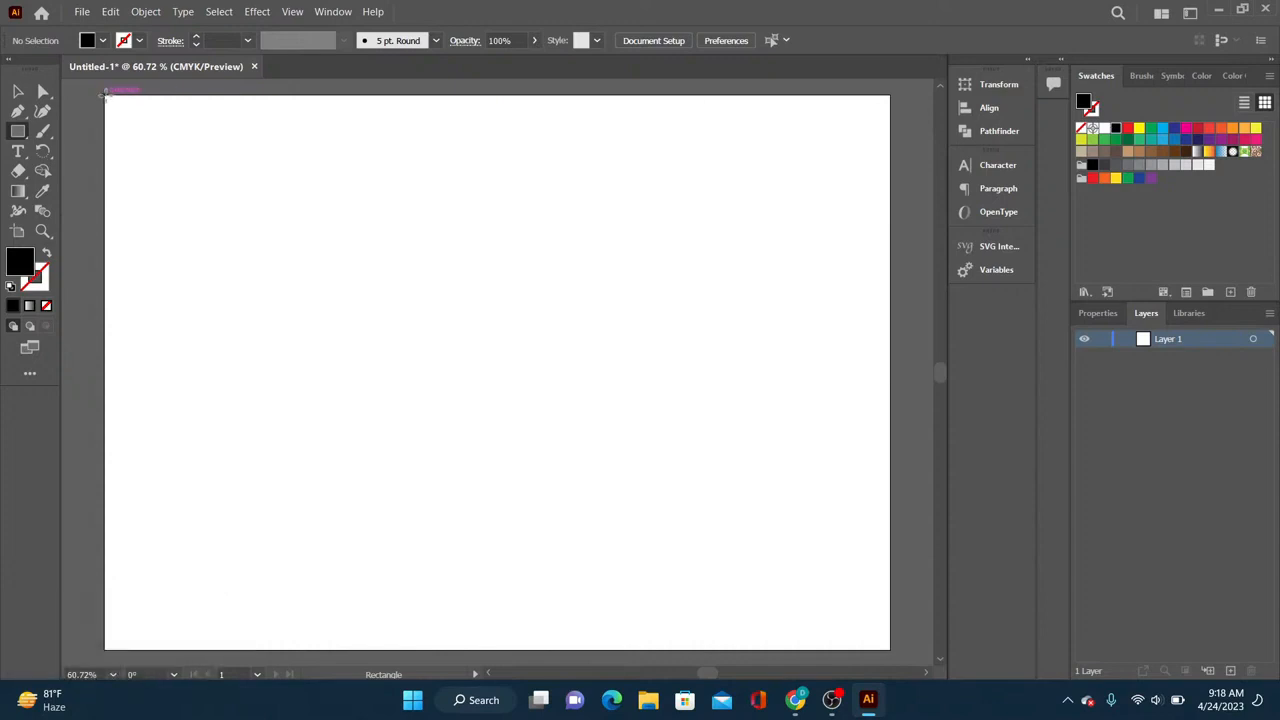
pyautogui.moveTo(104, 91); pyautogui.dragTo(889, 650)
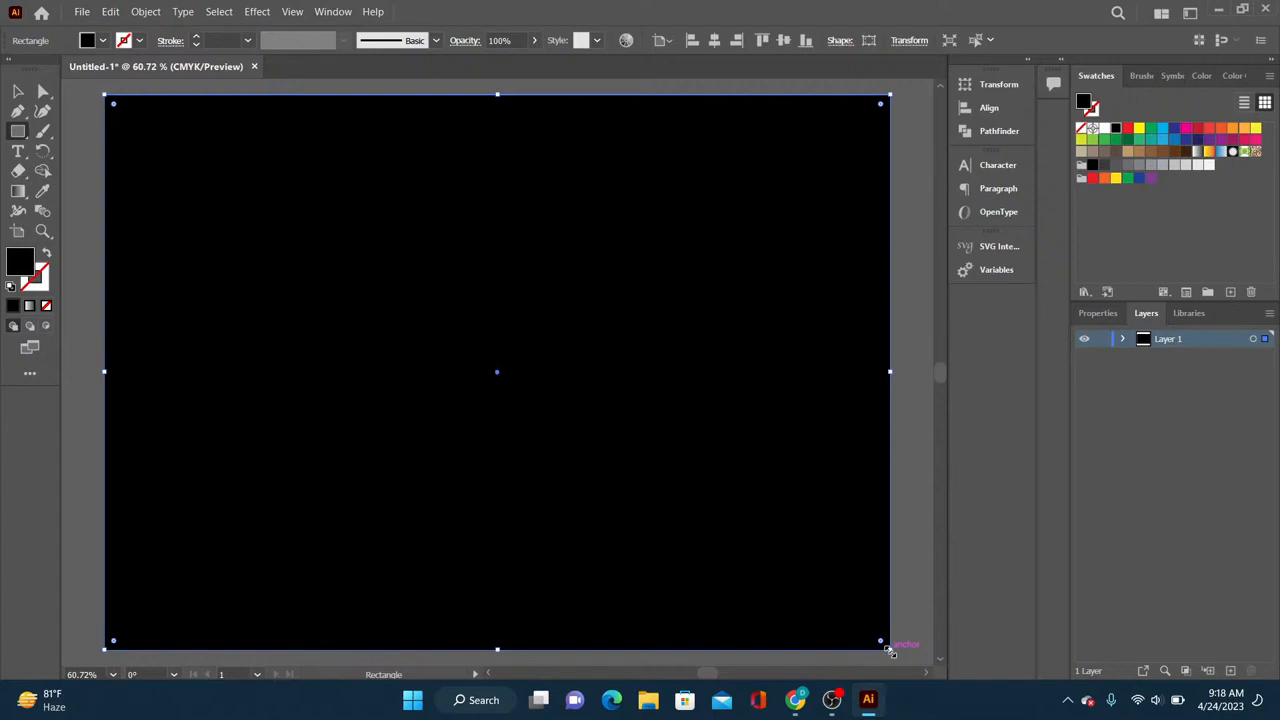
# Step: Lock the black background rectangle and check that it cannot be selected or moved
pyautogui.click(145, 12)
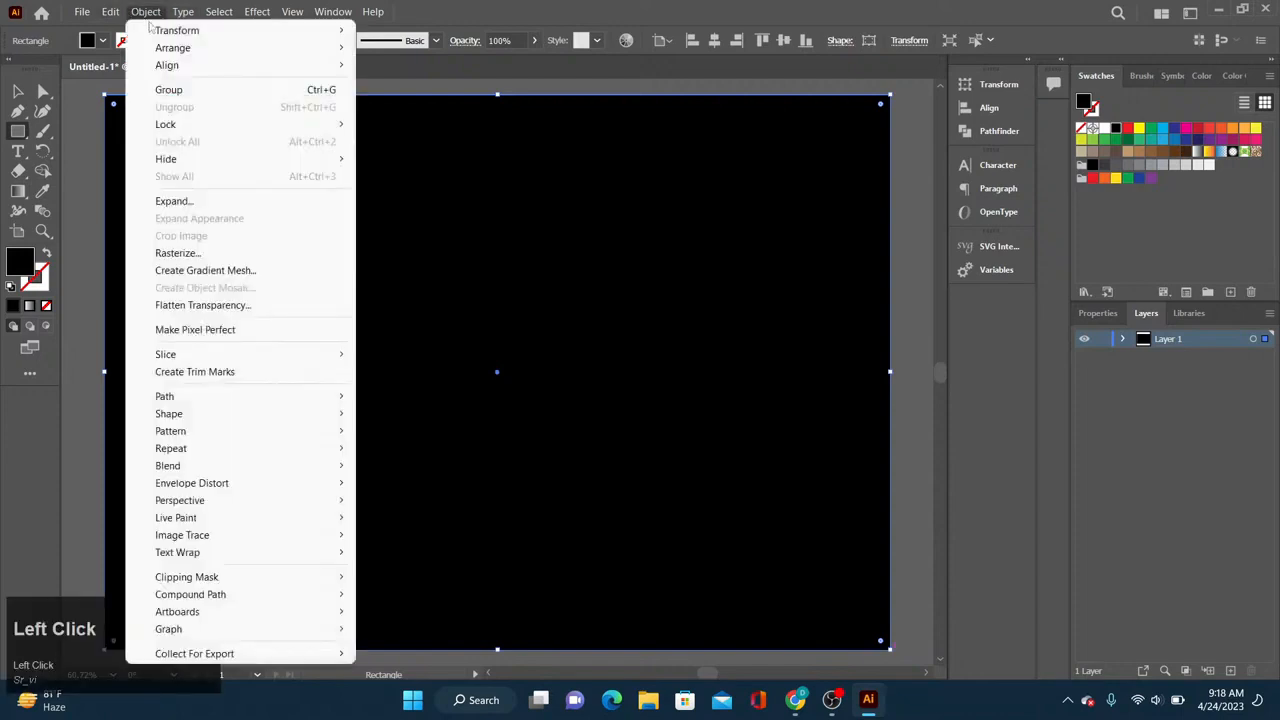
pyautogui.moveTo(265, 125)
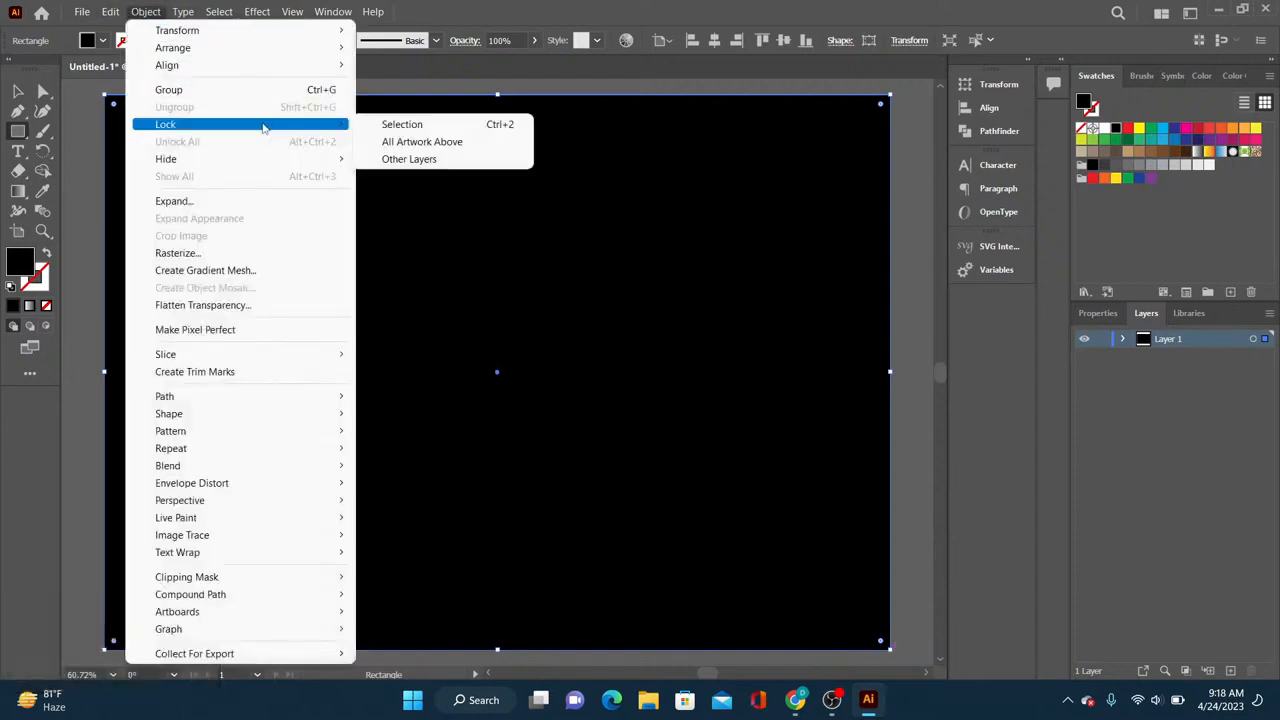
pyautogui.click(400, 126)
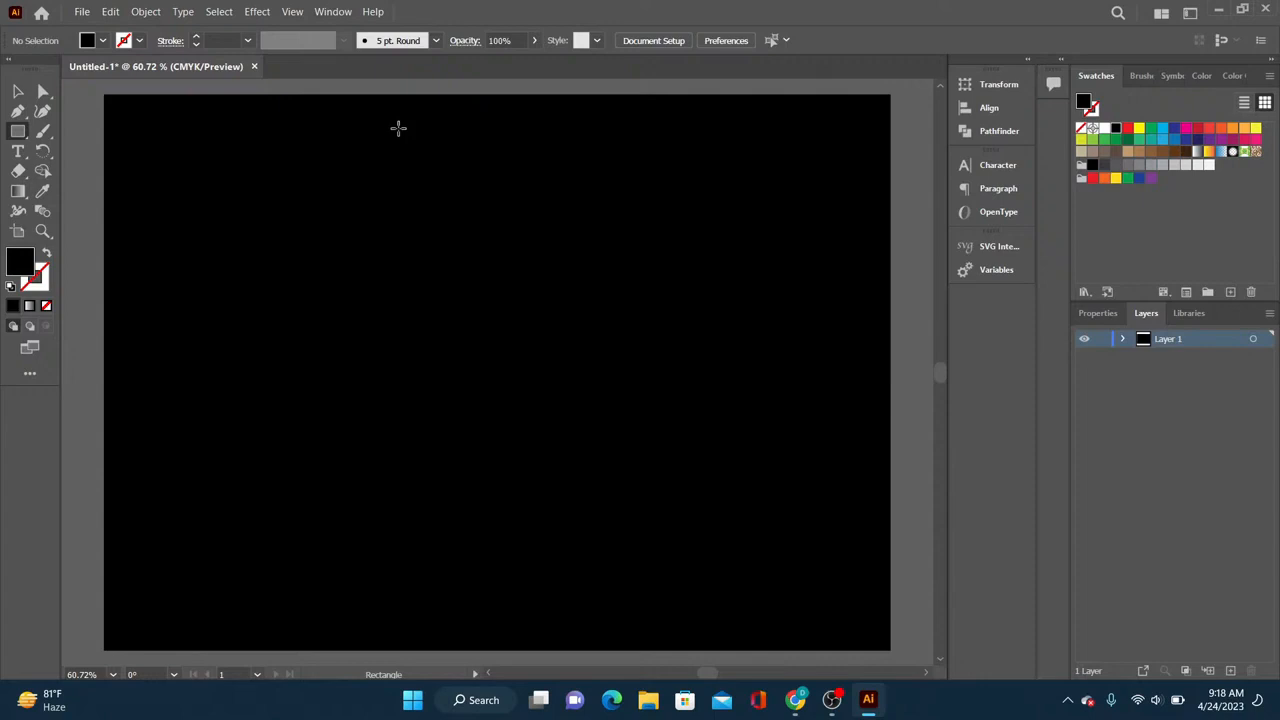
pyautogui.press('v')
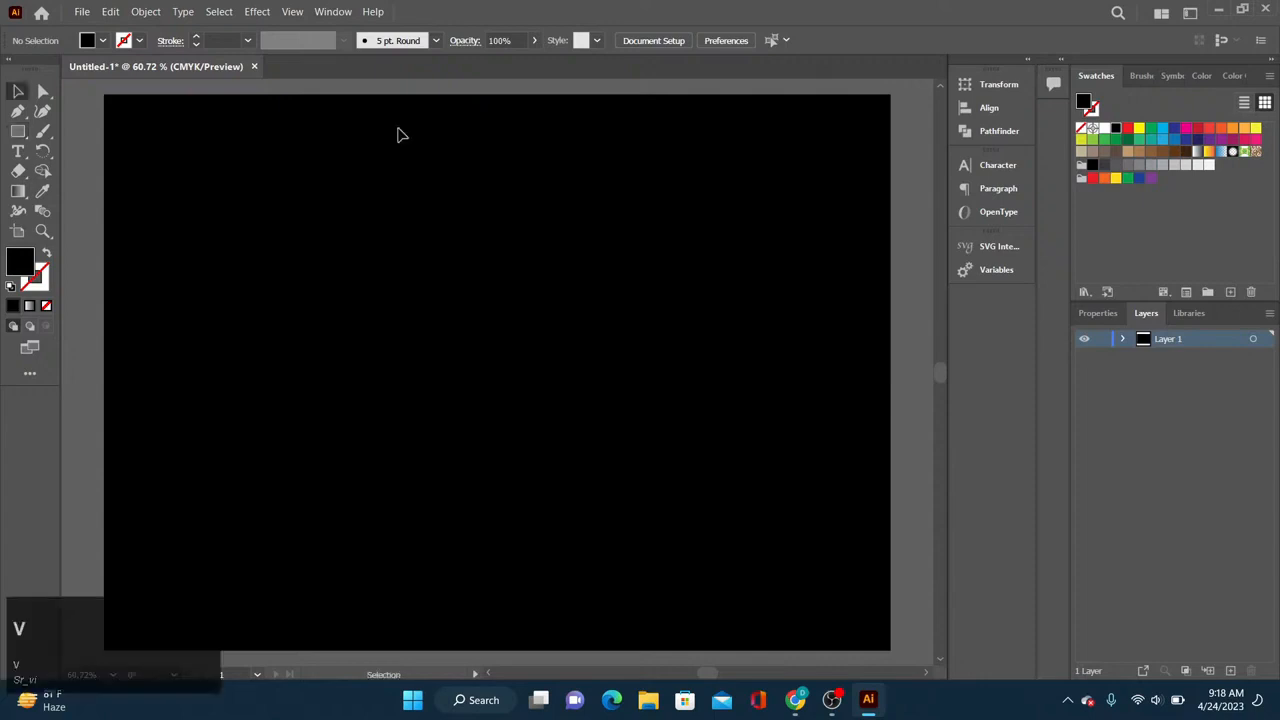
pyautogui.click(343, 309)
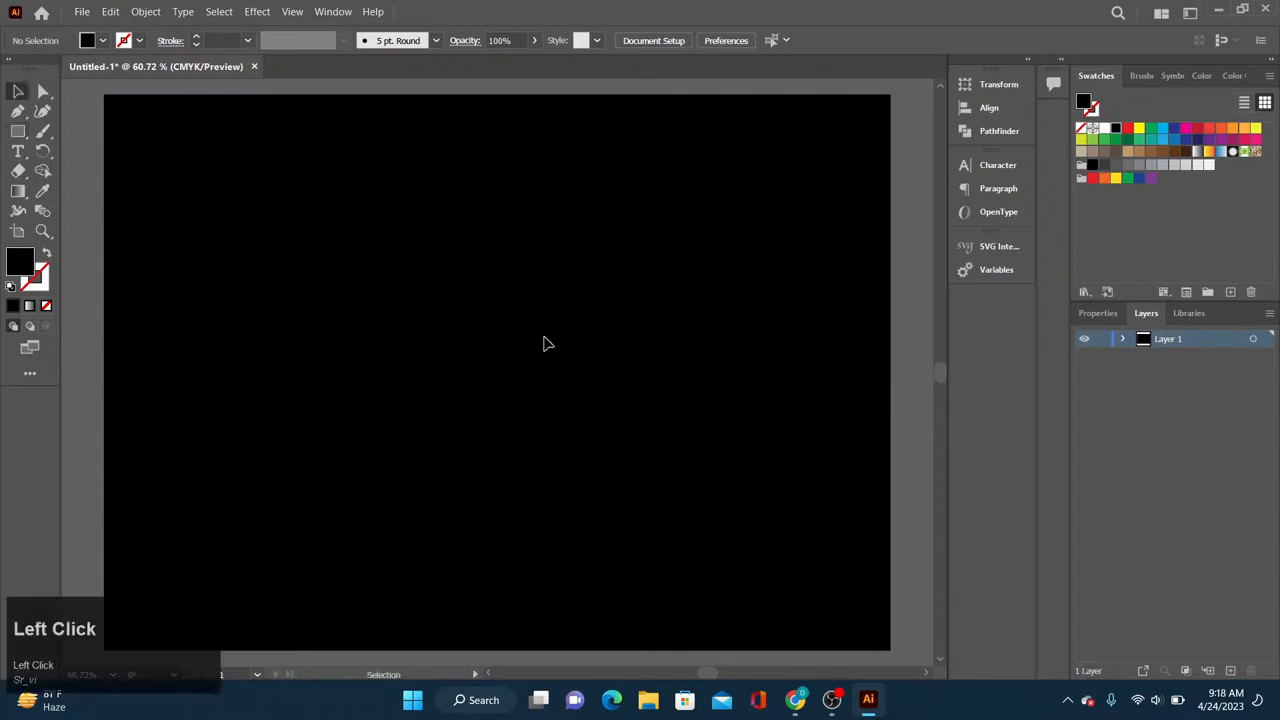
pyautogui.moveTo(277, 332); pyautogui.dragTo(588, 398)
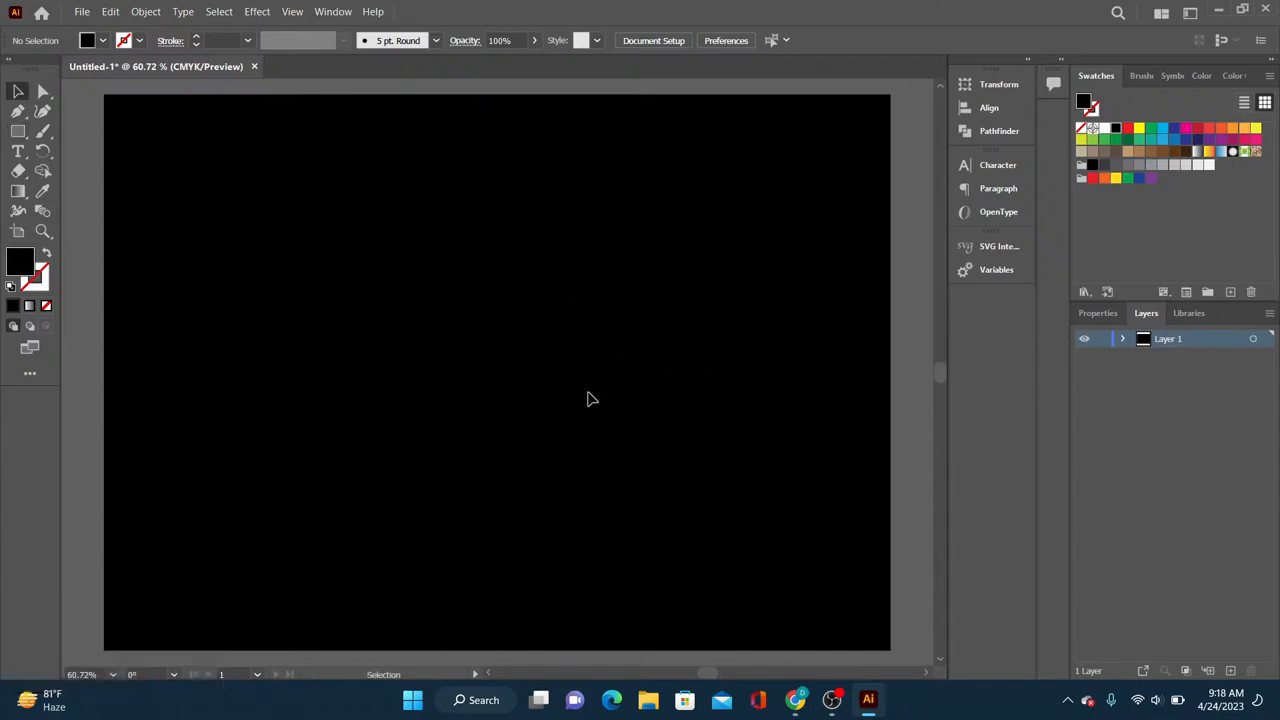
# Step: Draw a square with no fill and a white 1 pt stroke near the middle of the black background
pyautogui.click(20, 134)
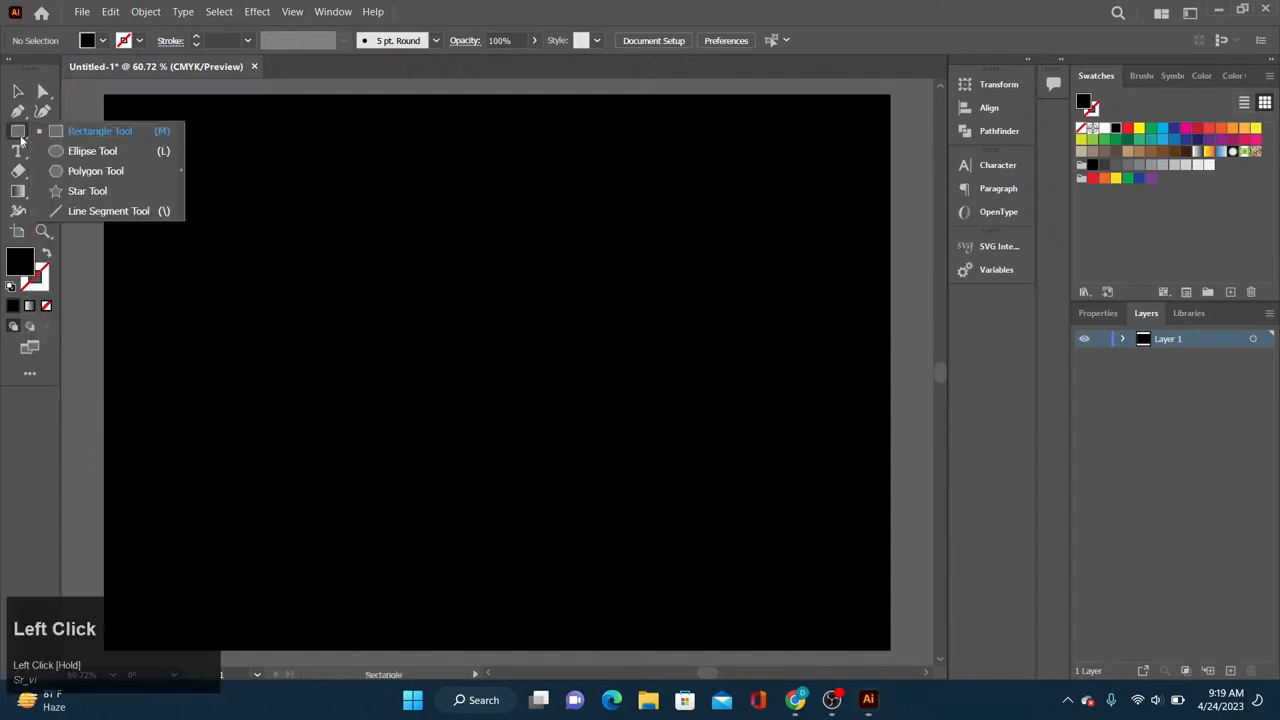
pyautogui.moveTo(20, 134); pyautogui.dragTo(59, 133)
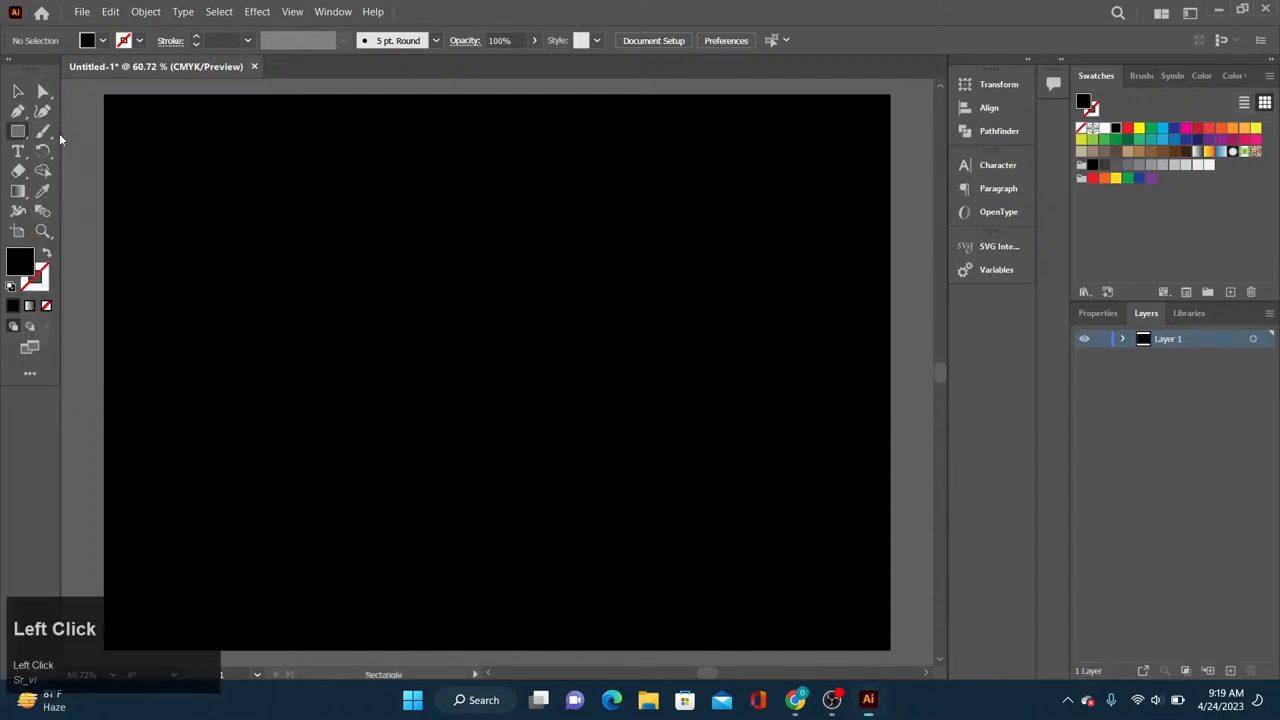
pyautogui.click(1088, 104)
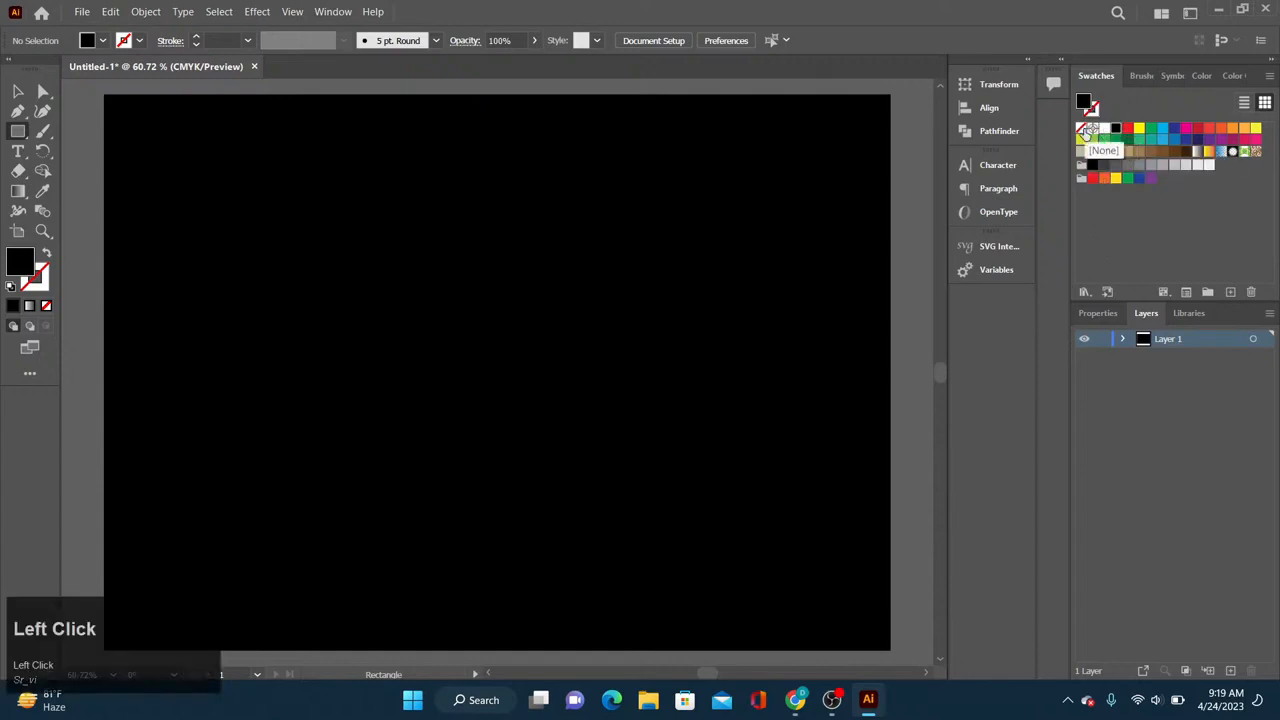
pyautogui.click(1082, 128)
pyautogui.click(1094, 110)
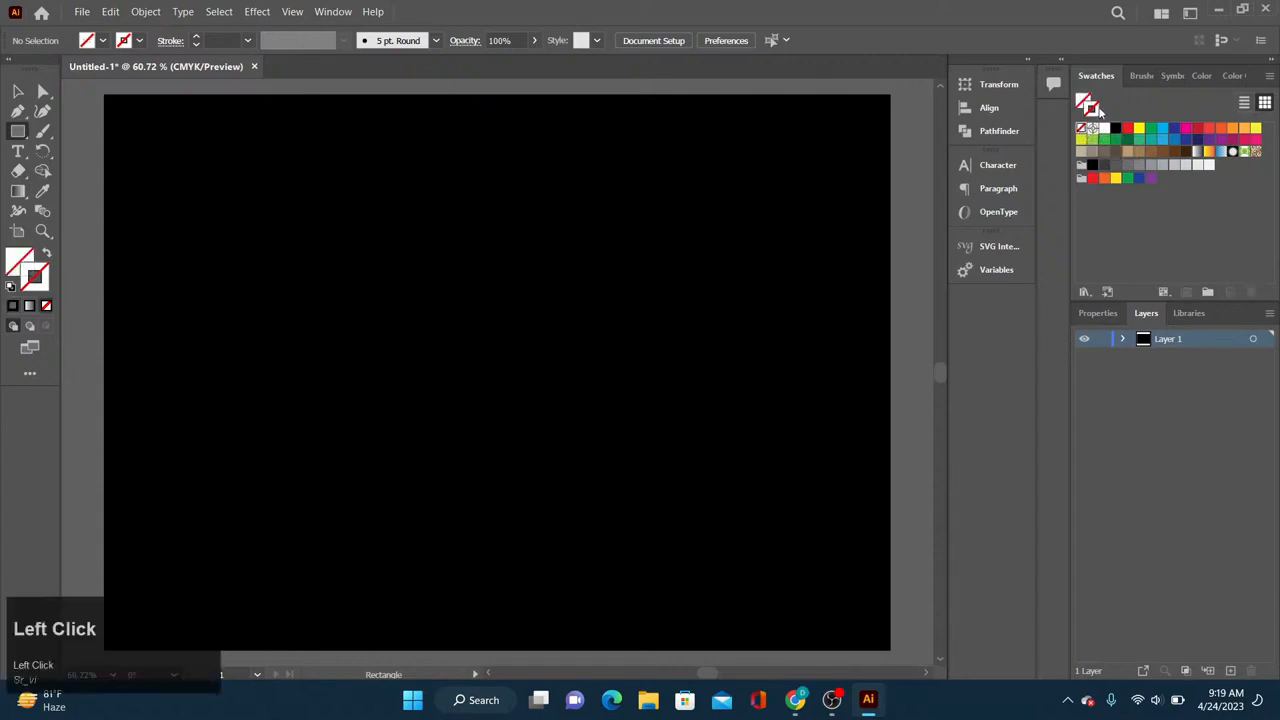
pyautogui.click(1104, 130)
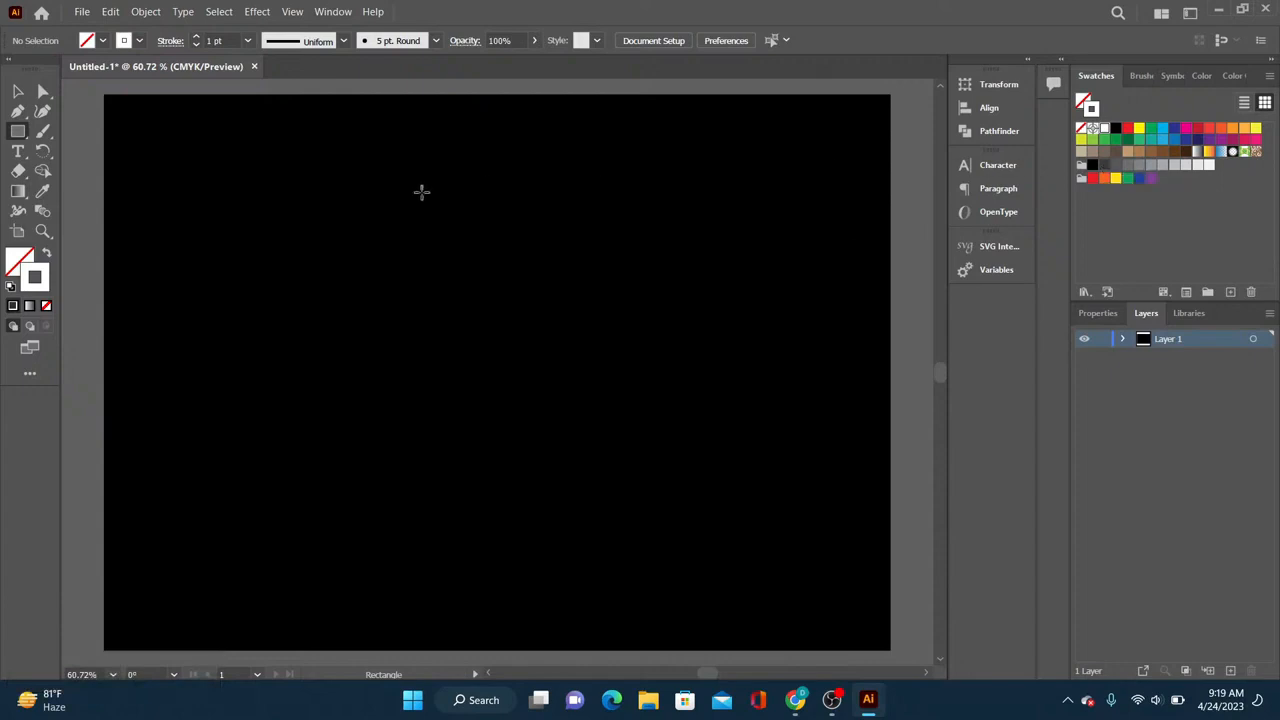
pyautogui.press('shift')
pyautogui.moveTo(411, 274); pyautogui.dragTo(603, 501)
# Step: Centre the white square horizontally and vertically on the artboard
pyautogui.click(19, 92)
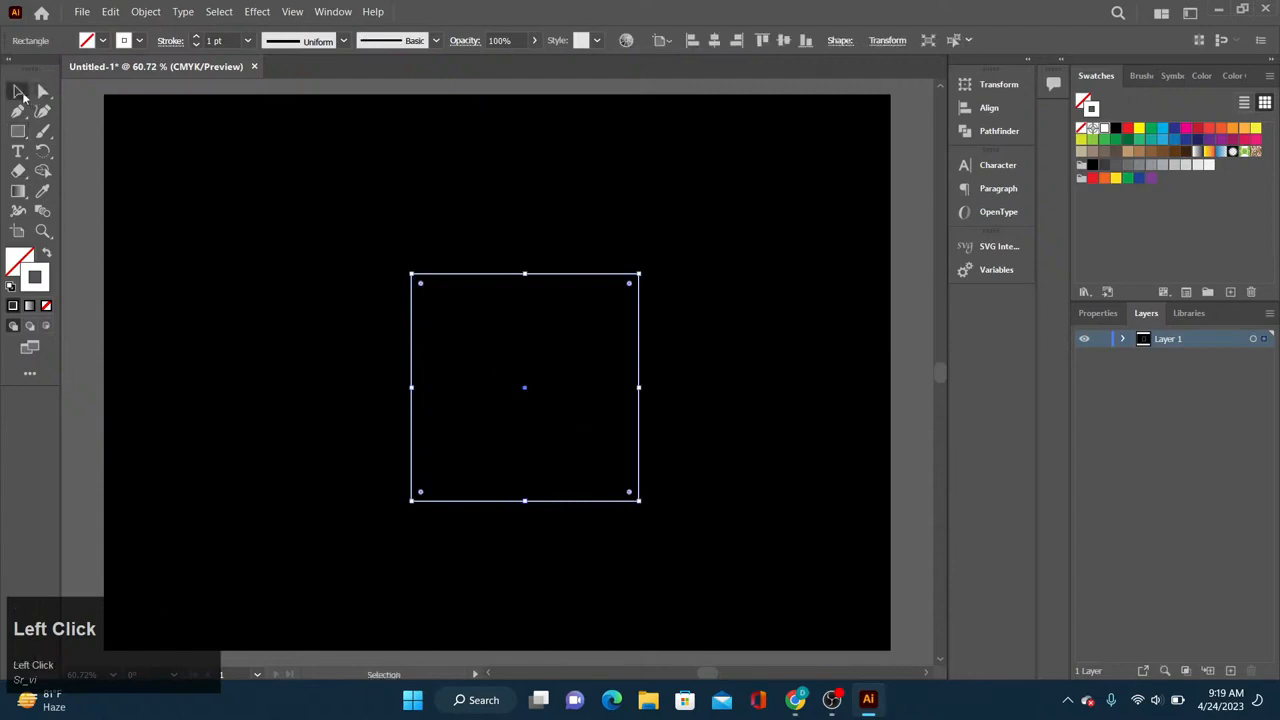
pyautogui.click(522, 268)
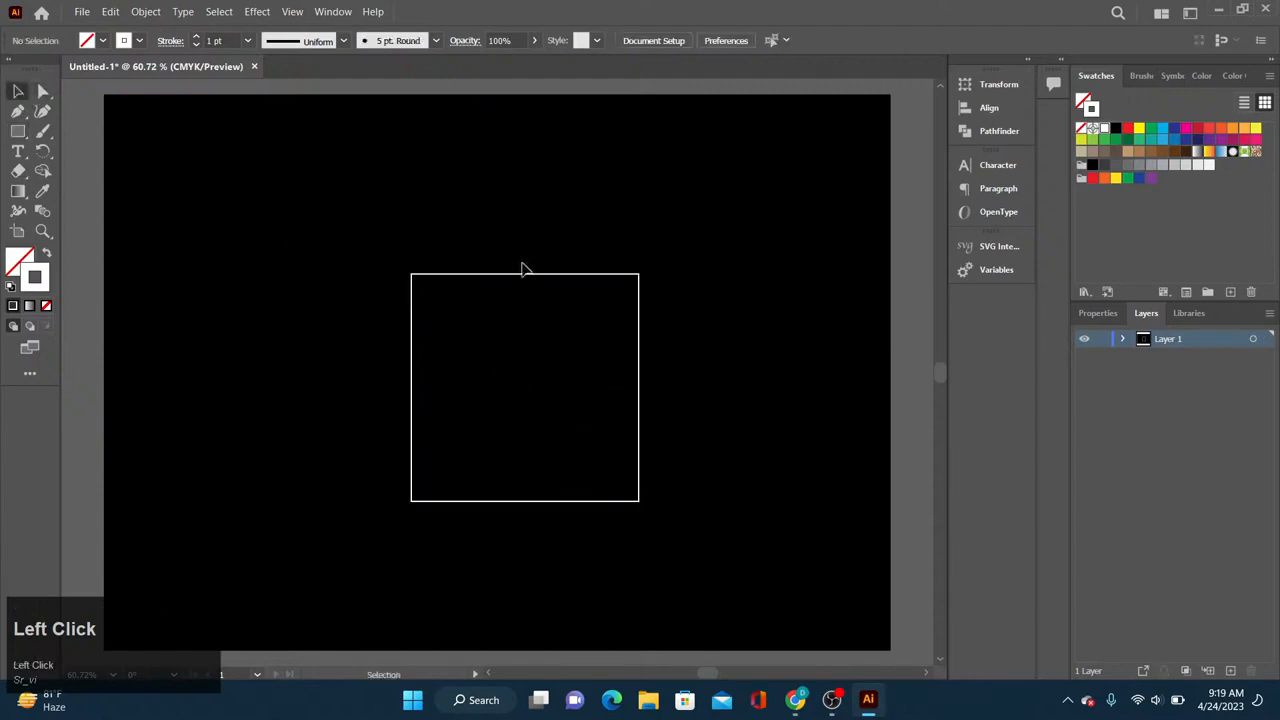
pyautogui.moveTo(522, 272); pyautogui.dragTo(503, 270)
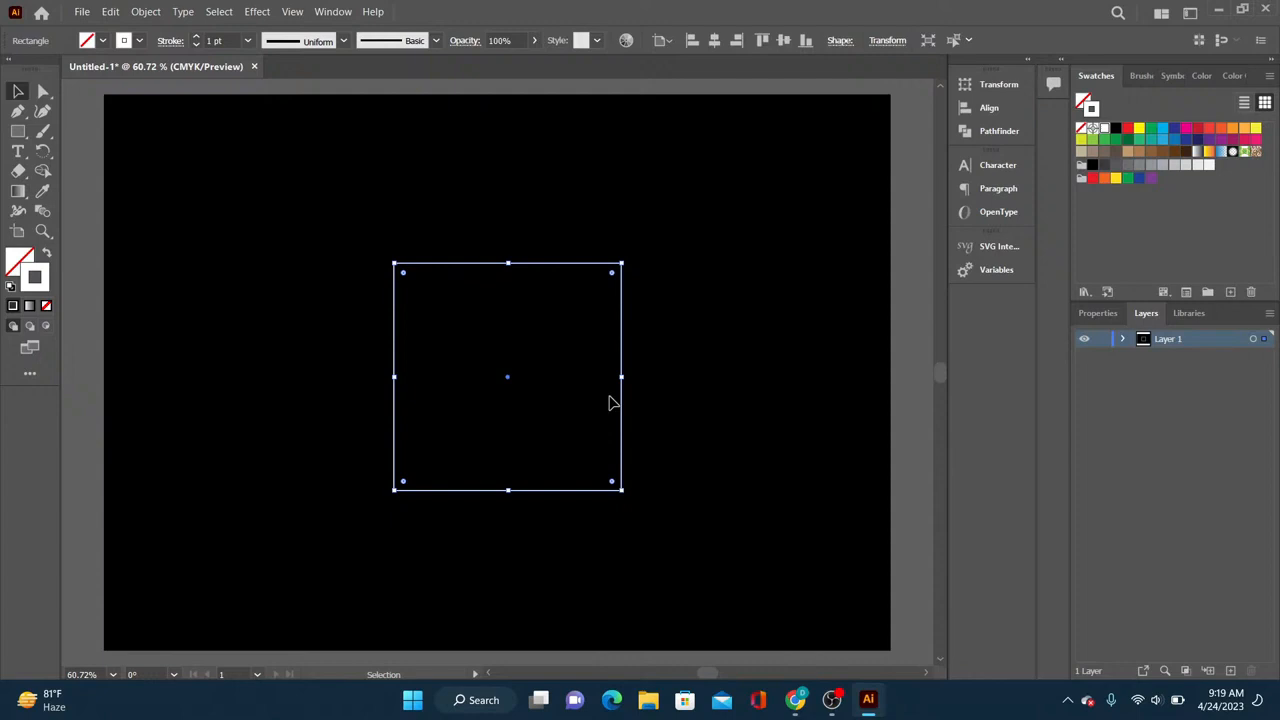
pyautogui.press('ctrl')
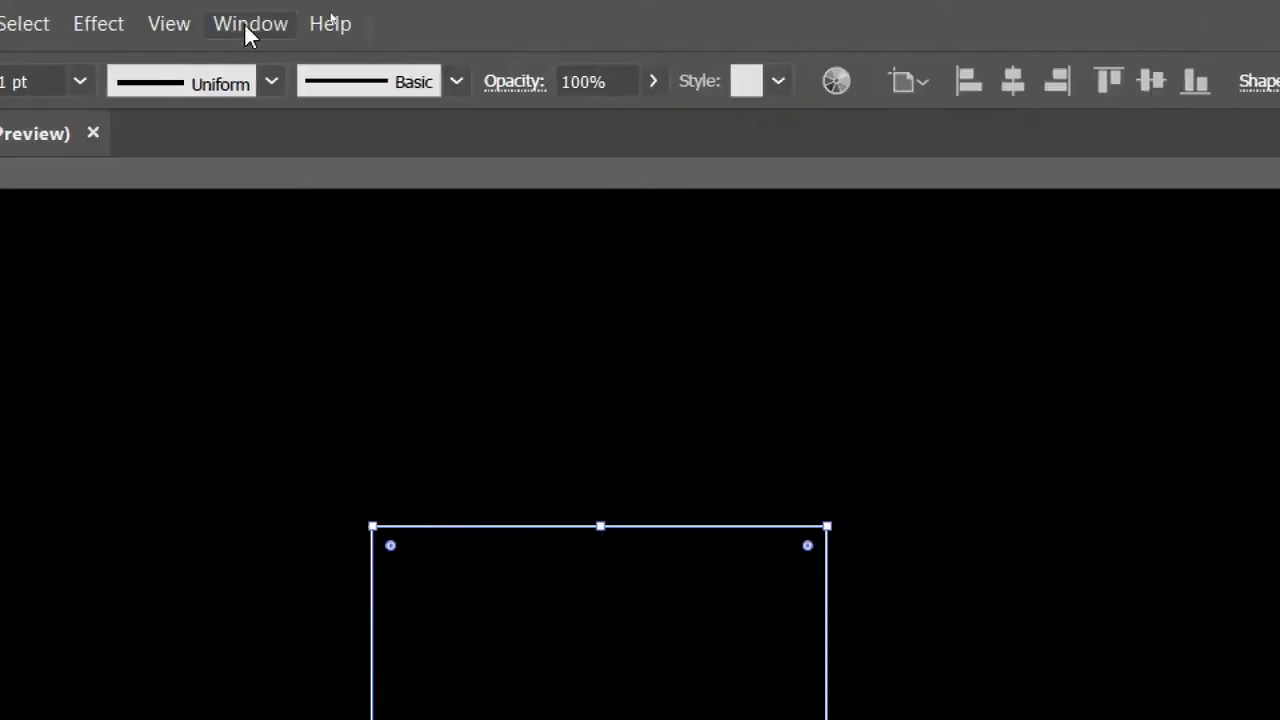
pyautogui.click(244, 22)
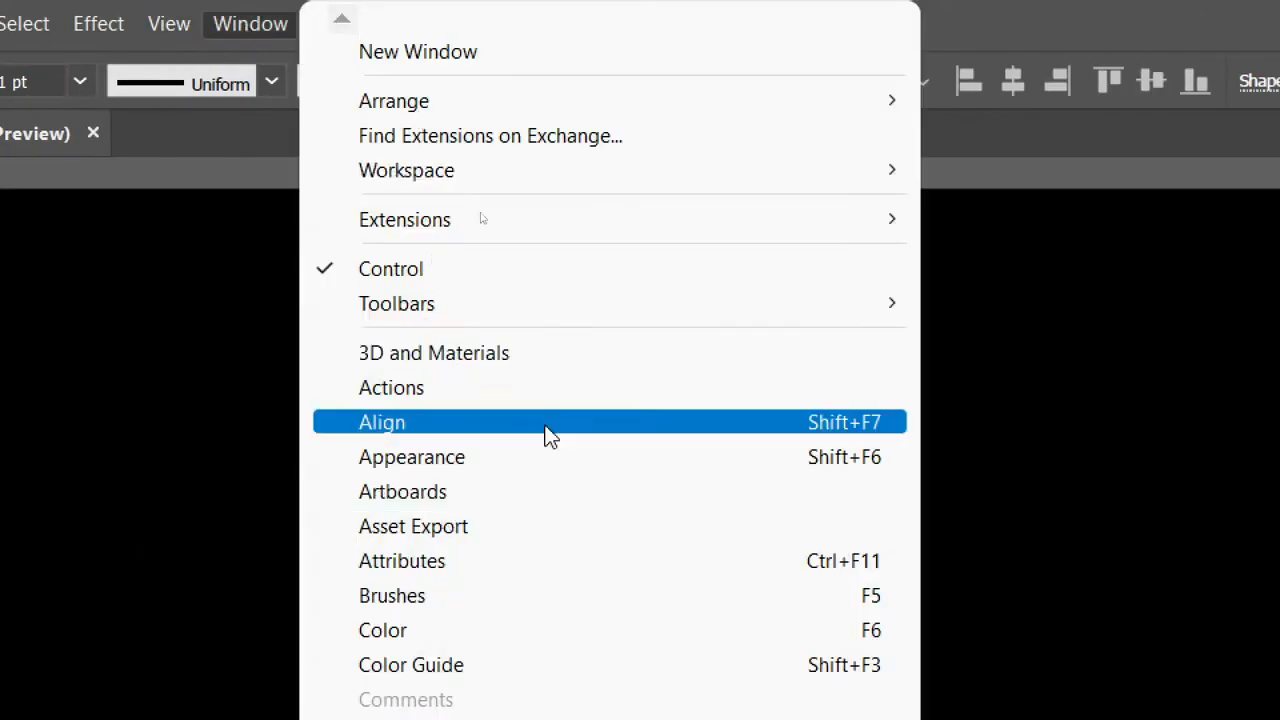
pyautogui.click(1194, 4)
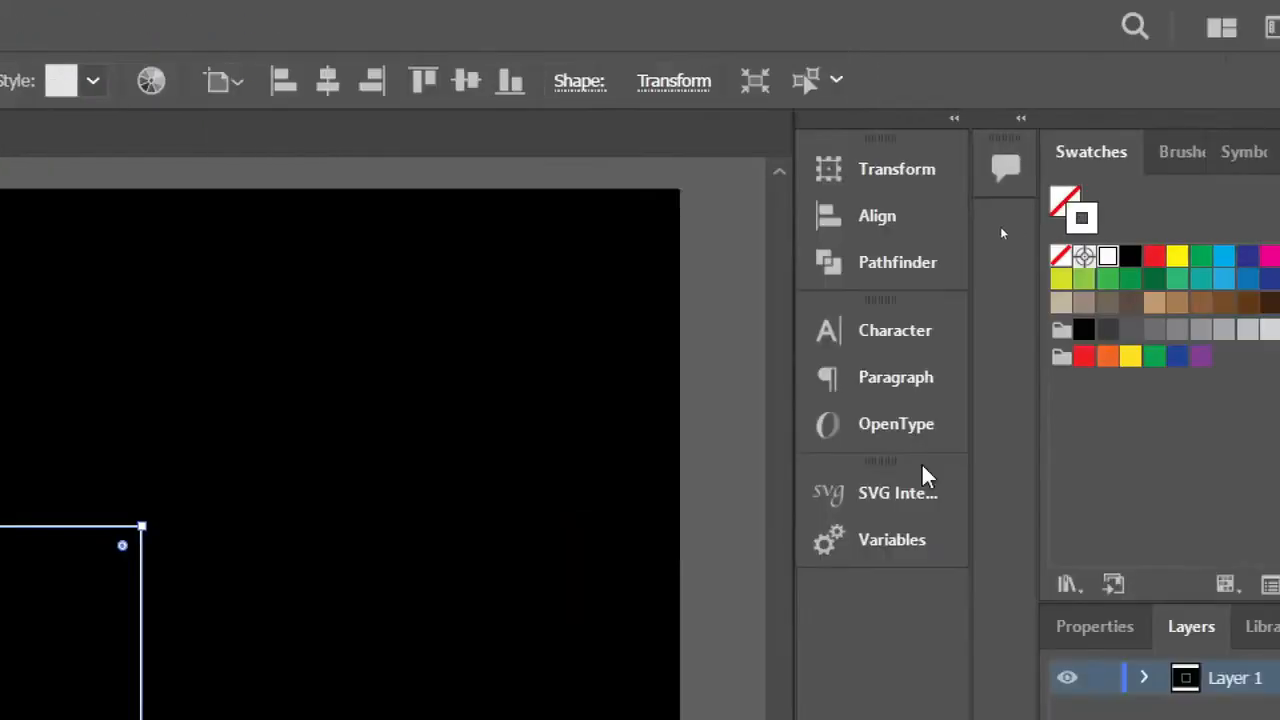
pyautogui.click(877, 215)
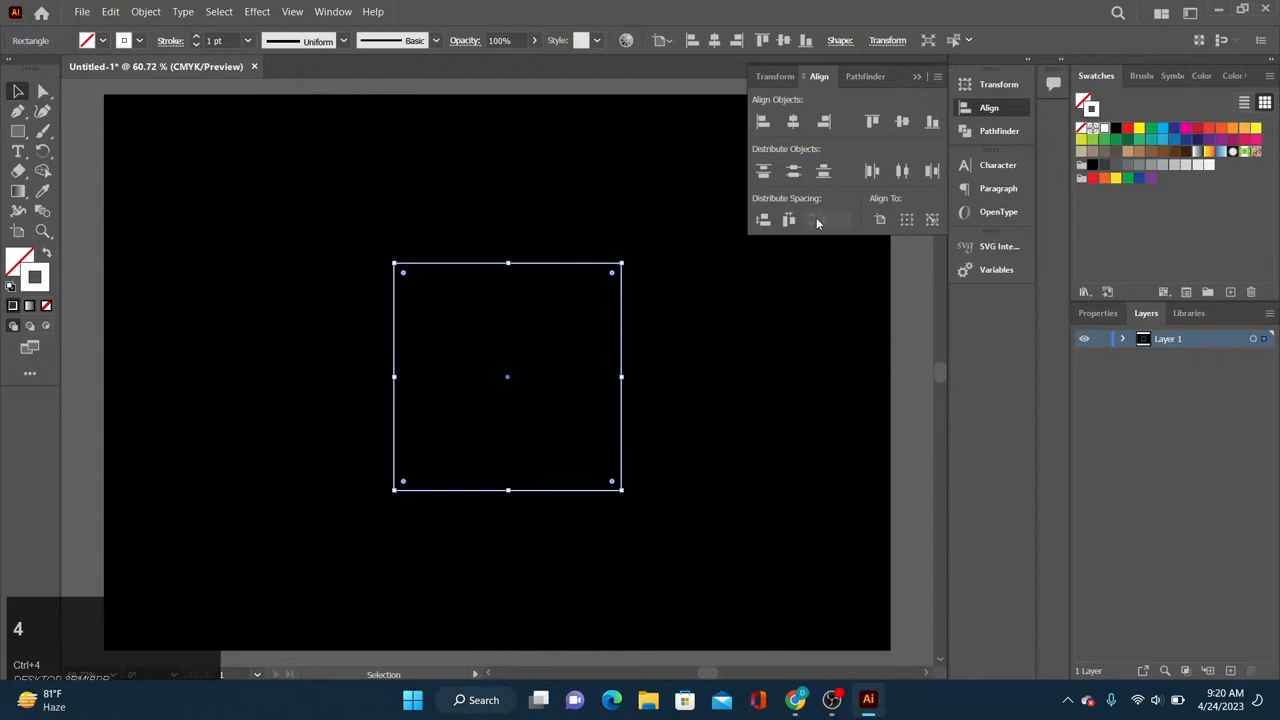
pyautogui.click(805, 123)
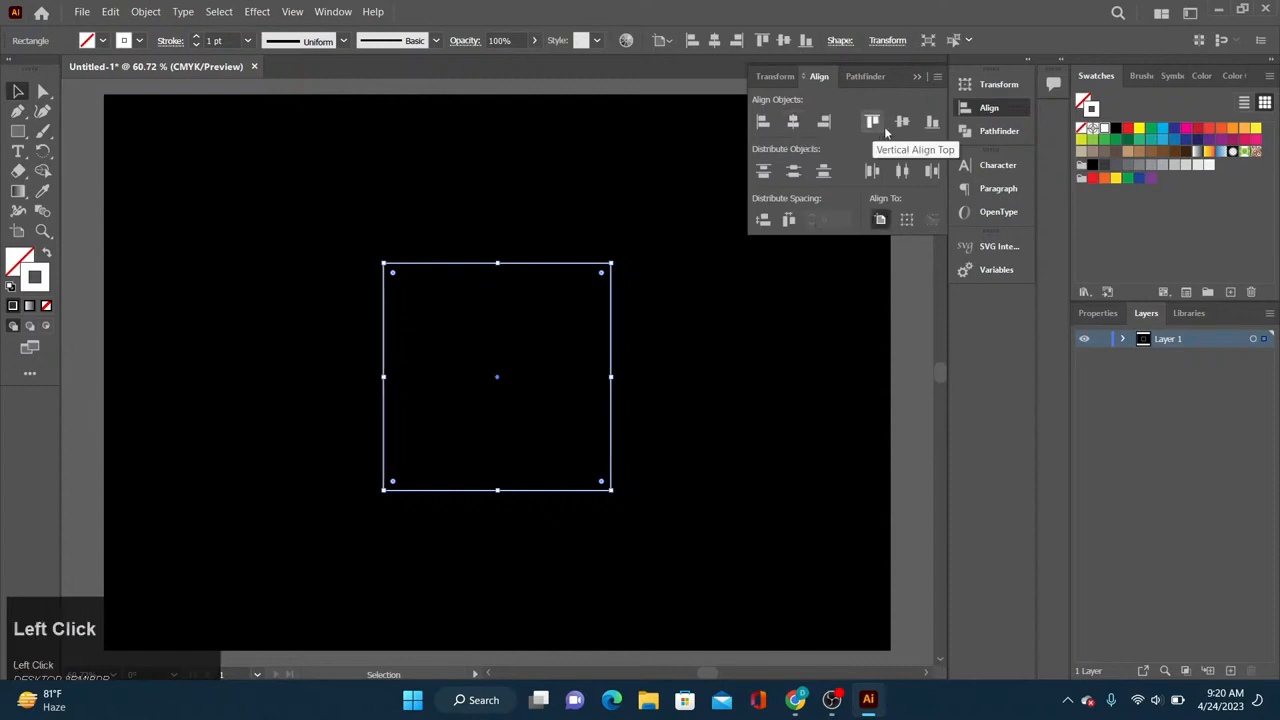
pyautogui.click(899, 125)
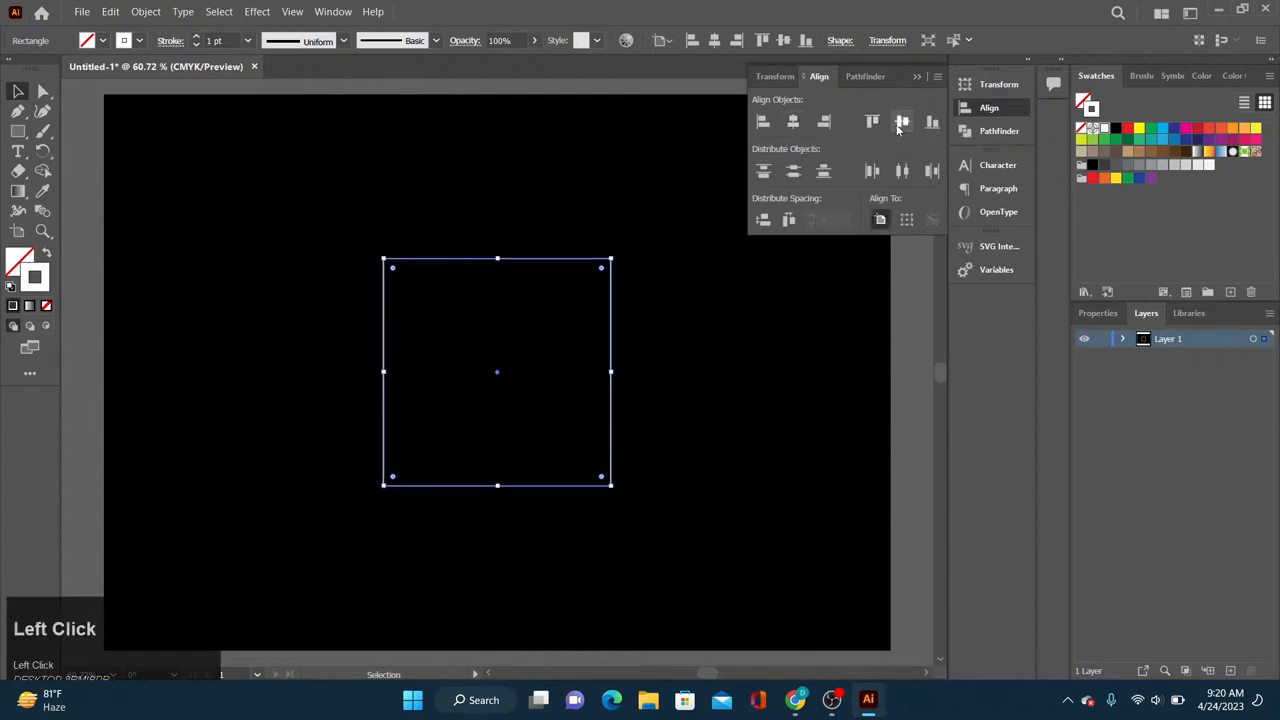
pyautogui.click(917, 78)
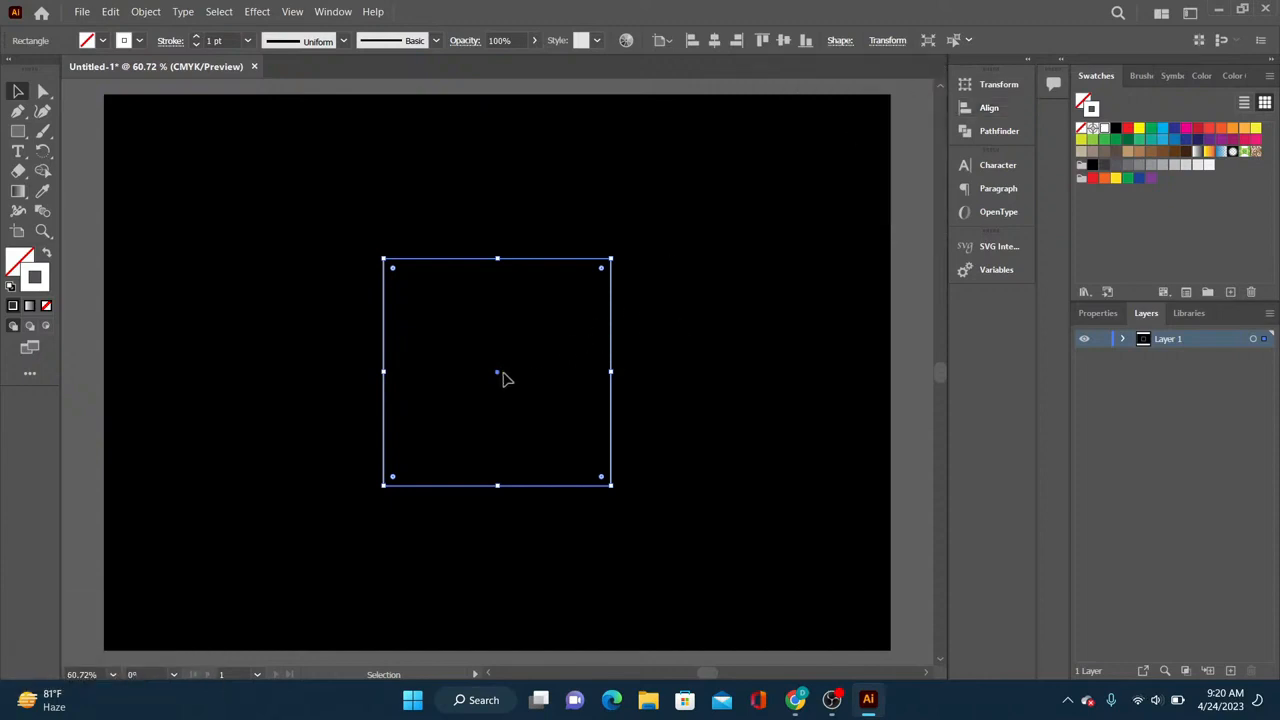
pyautogui.click(608, 406)
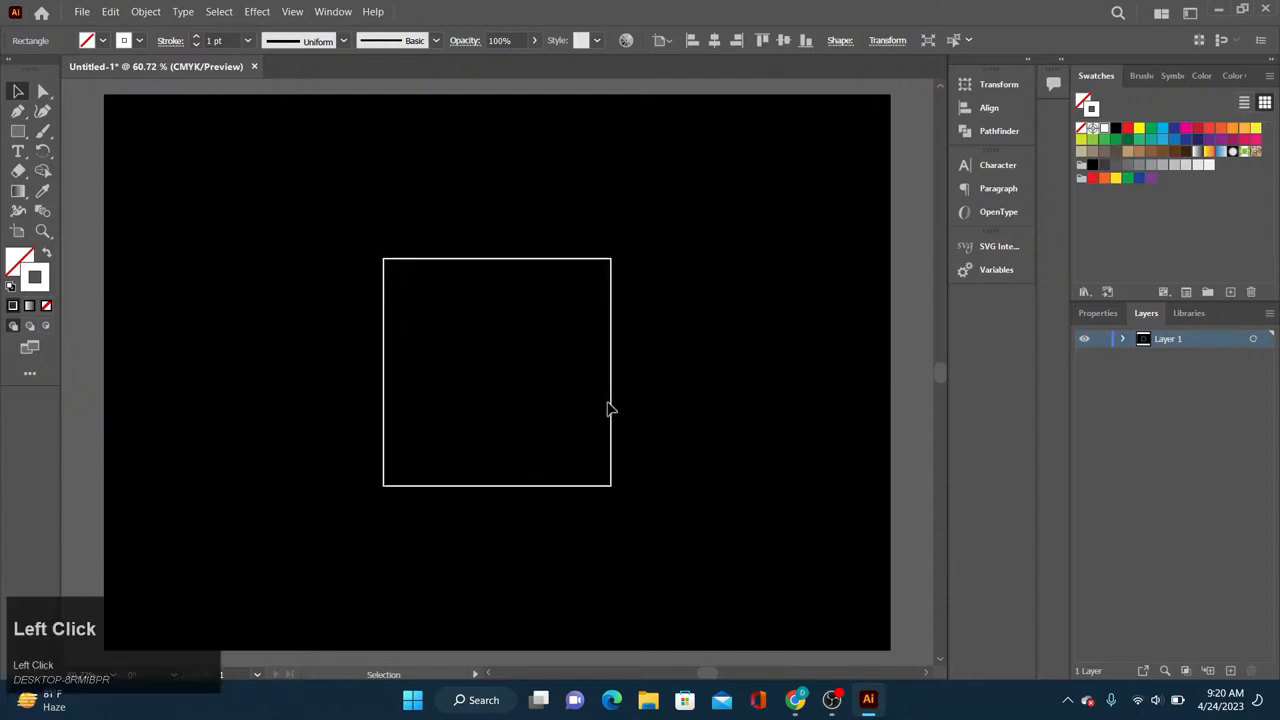
pyautogui.click(611, 408)
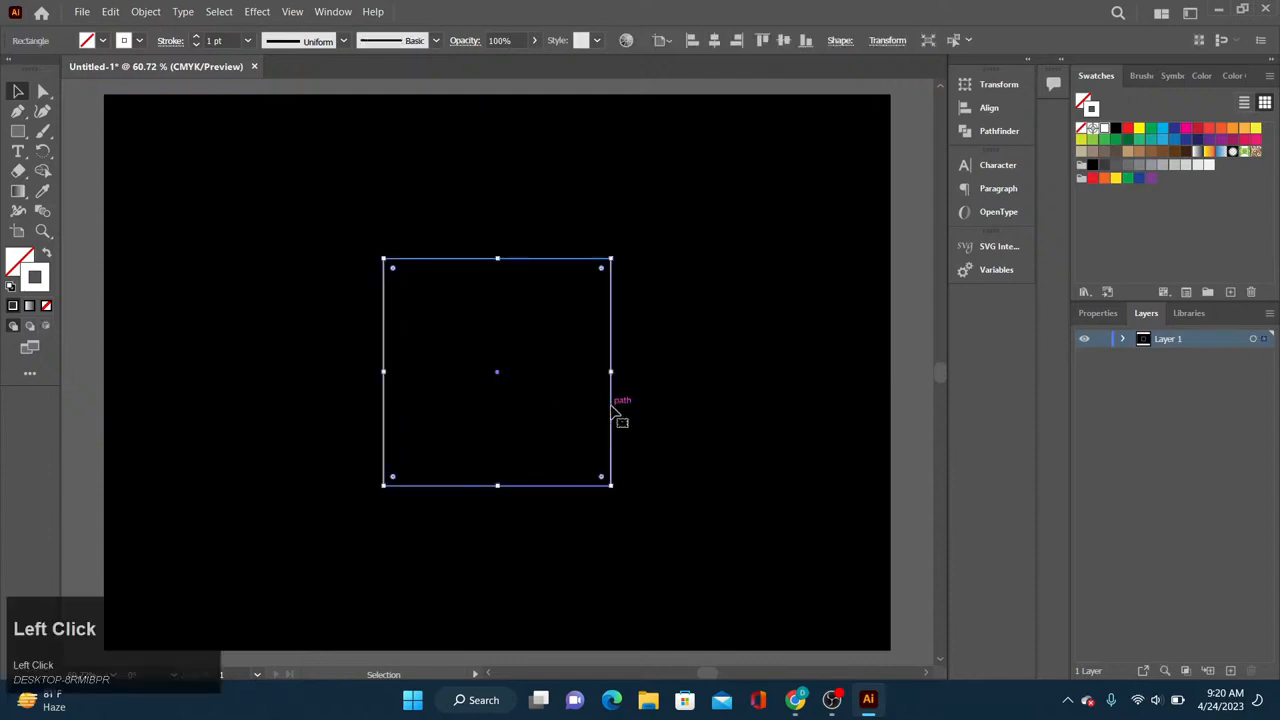
pyautogui.rightClick(611, 409)
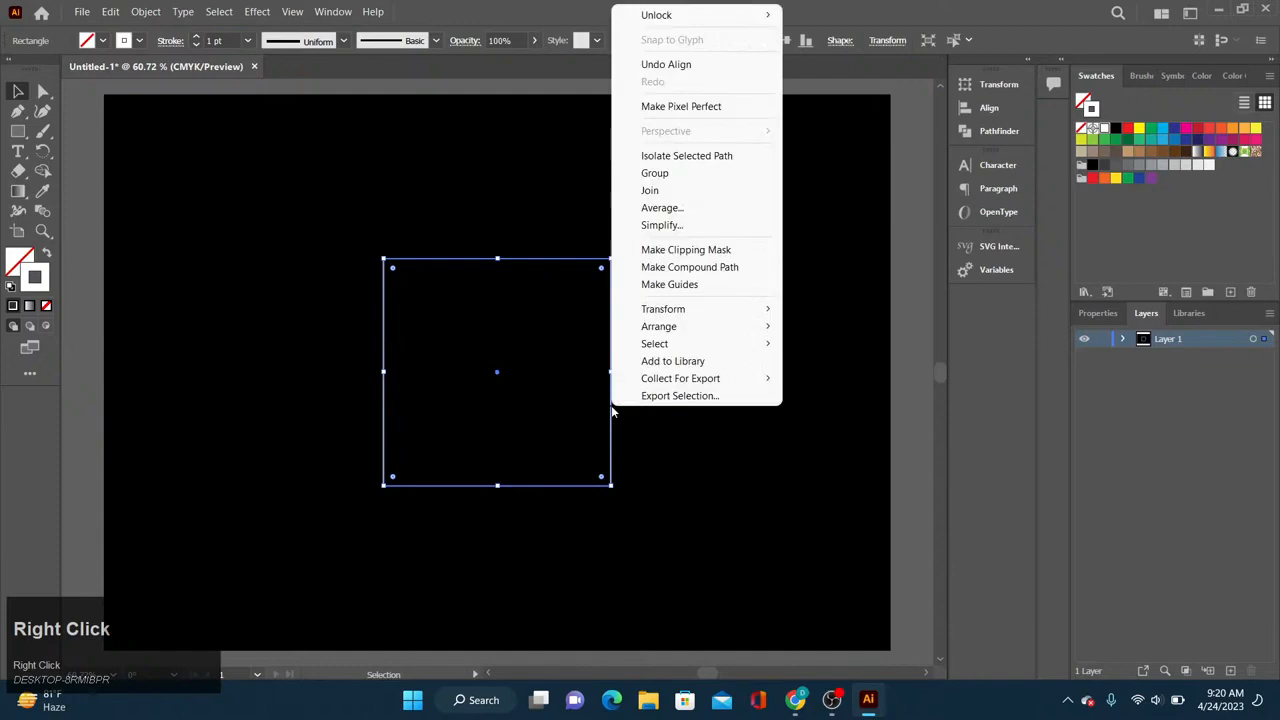
pyautogui.moveTo(725, 316)
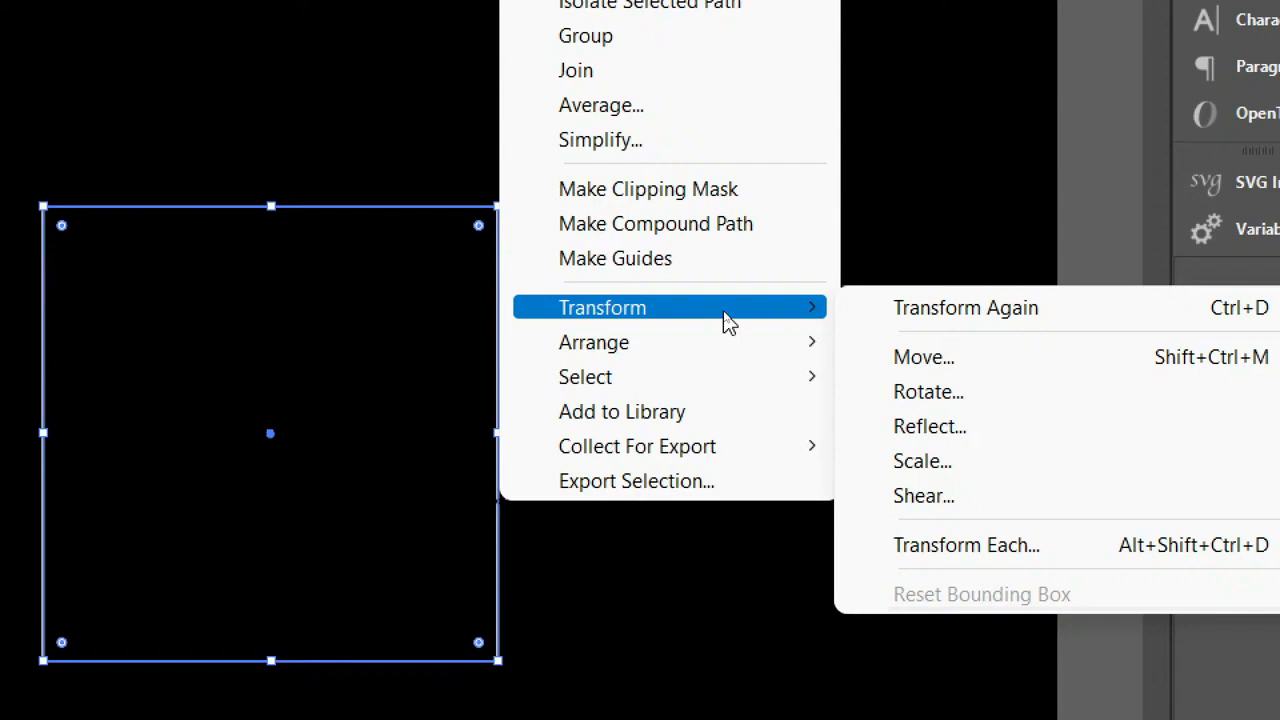
pyautogui.click(1010, 364)
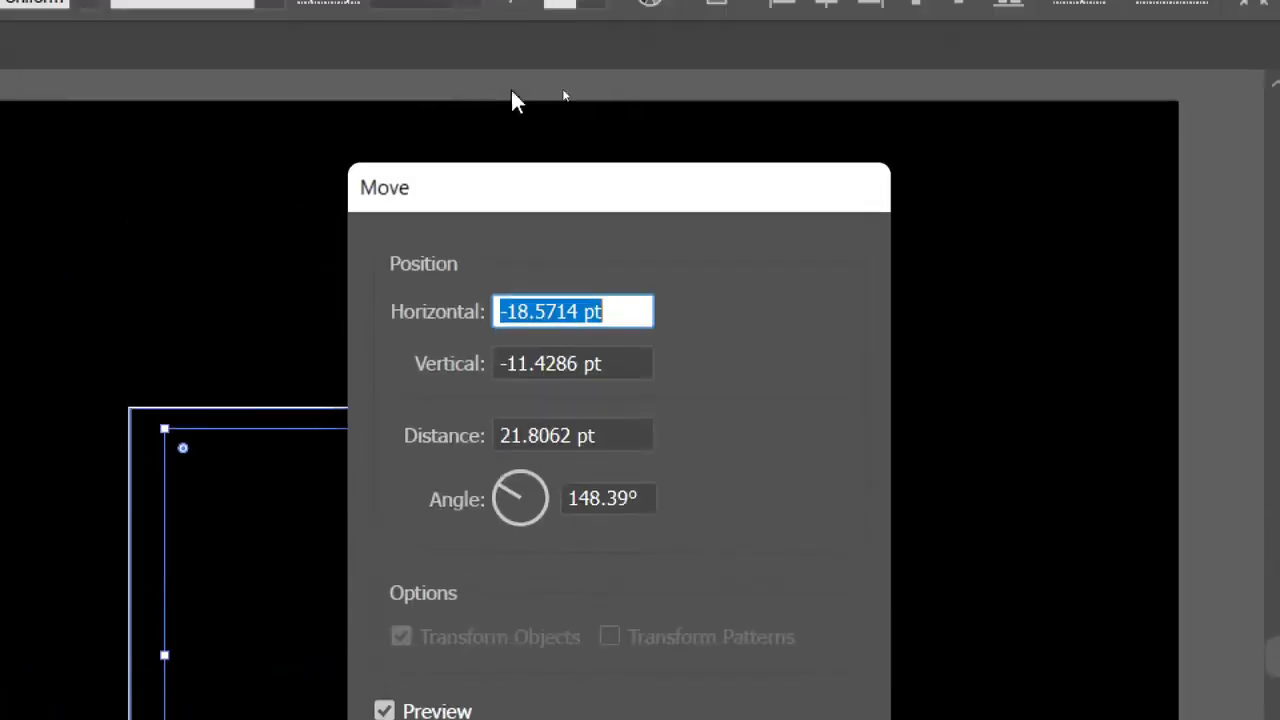
pyautogui.moveTo(514, 194); pyautogui.dragTo(943, 229)
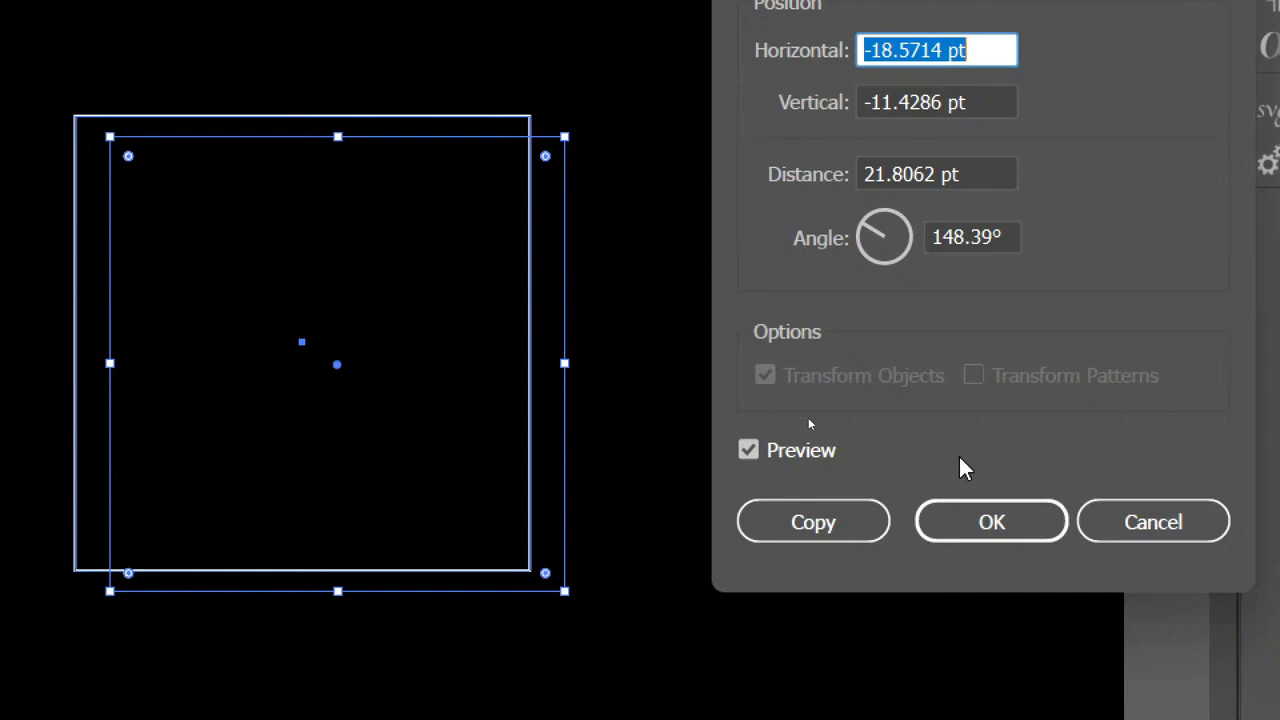
pyautogui.click(1104, 518)
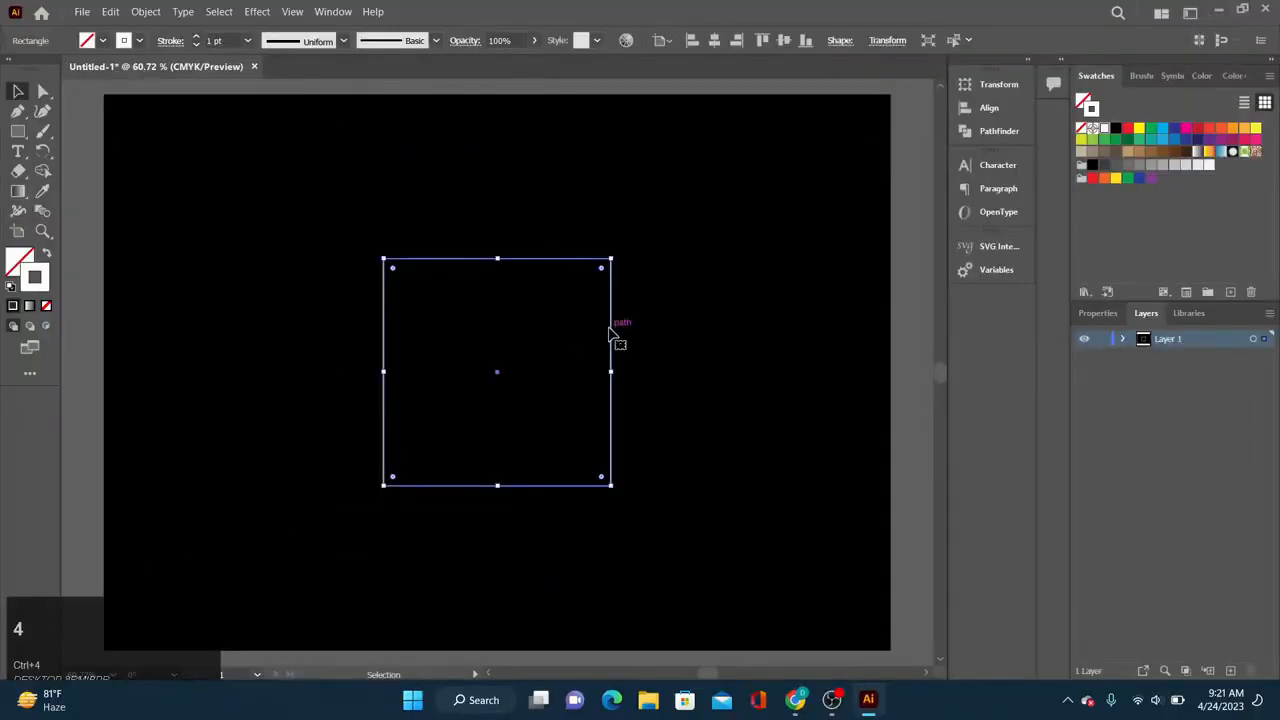
# Step: Delete the white square and draw a white outlined circle about 310 pt in diameter near the middle of the background
pyautogui.press('Delete')
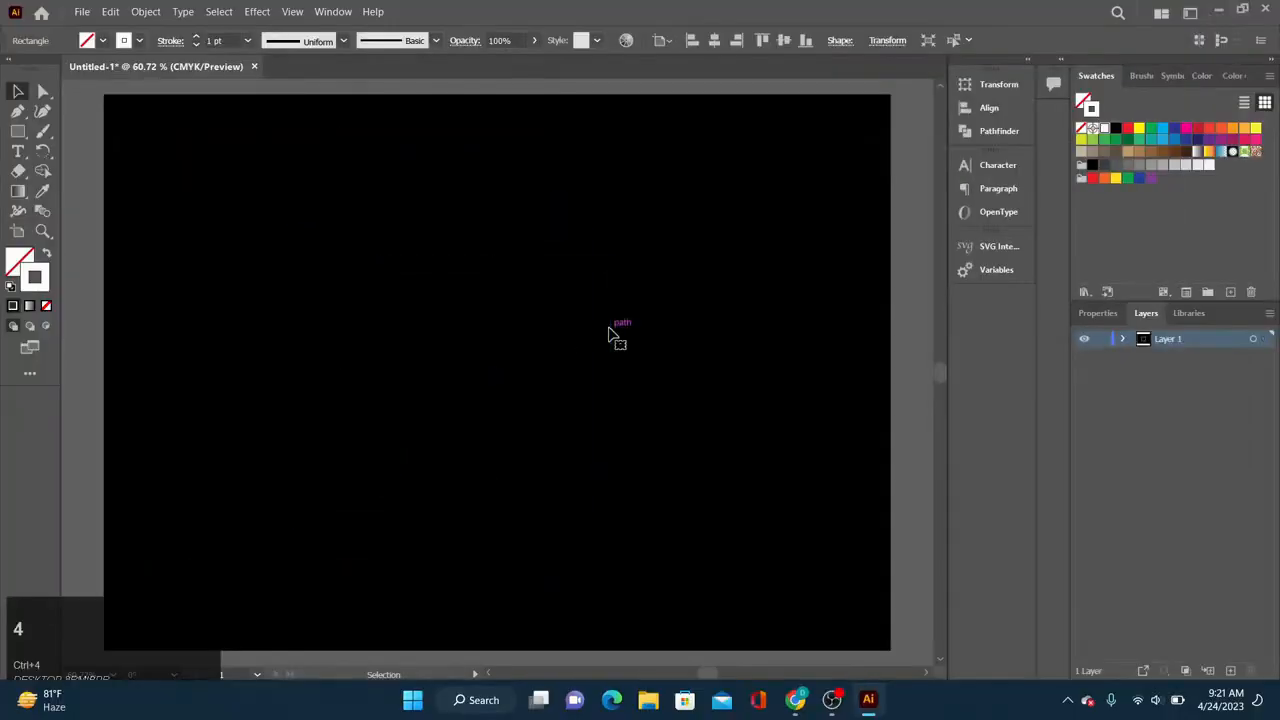
pyautogui.click(20, 131)
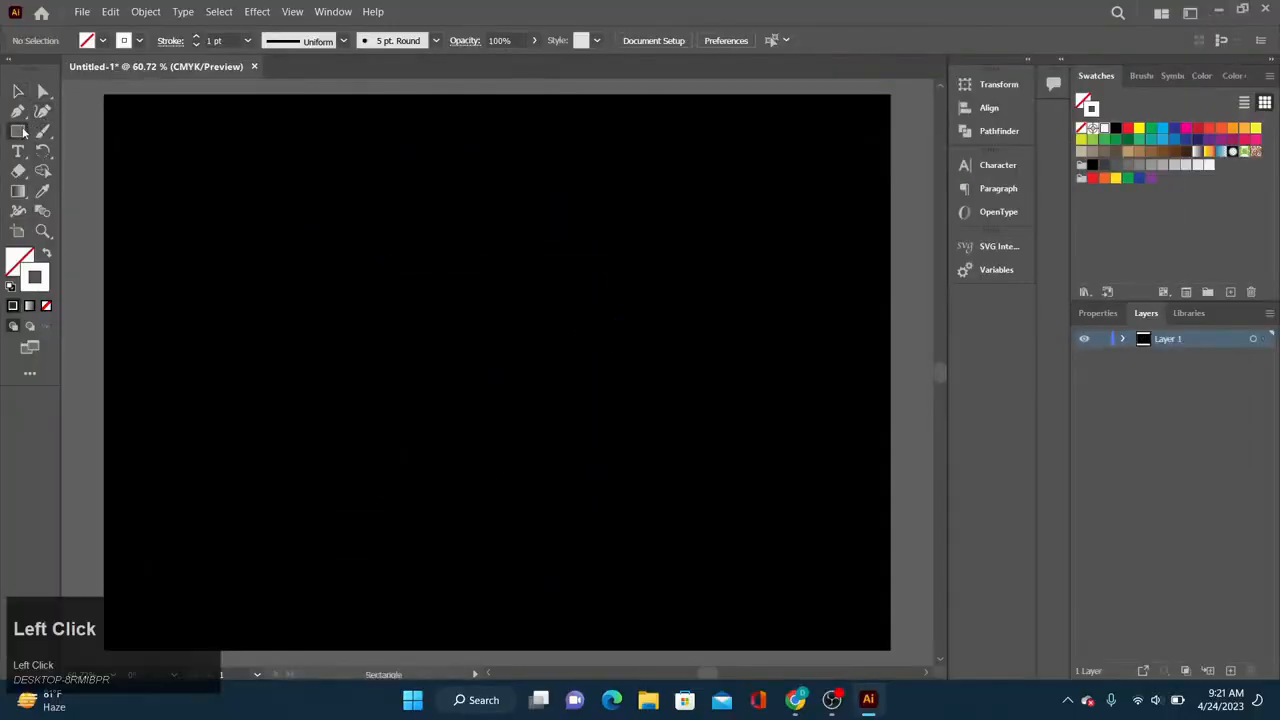
pyautogui.click(20, 131)
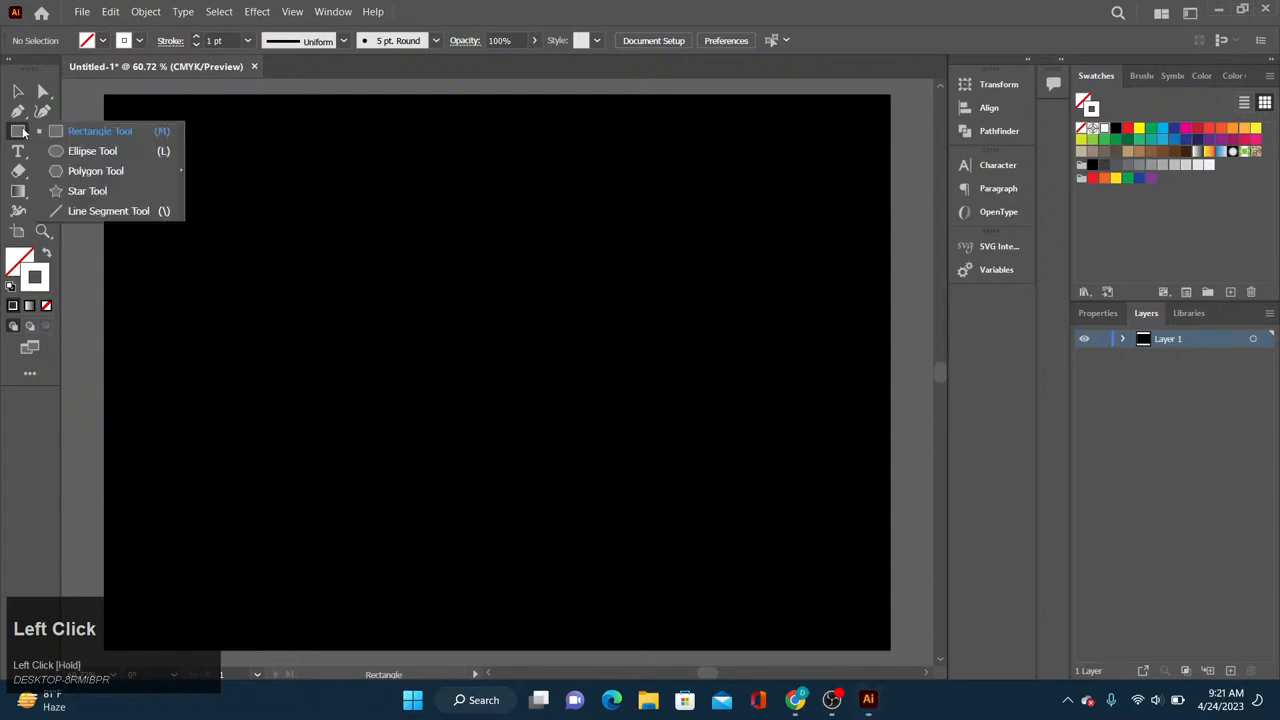
pyautogui.moveTo(23, 132); pyautogui.dragTo(103, 150)
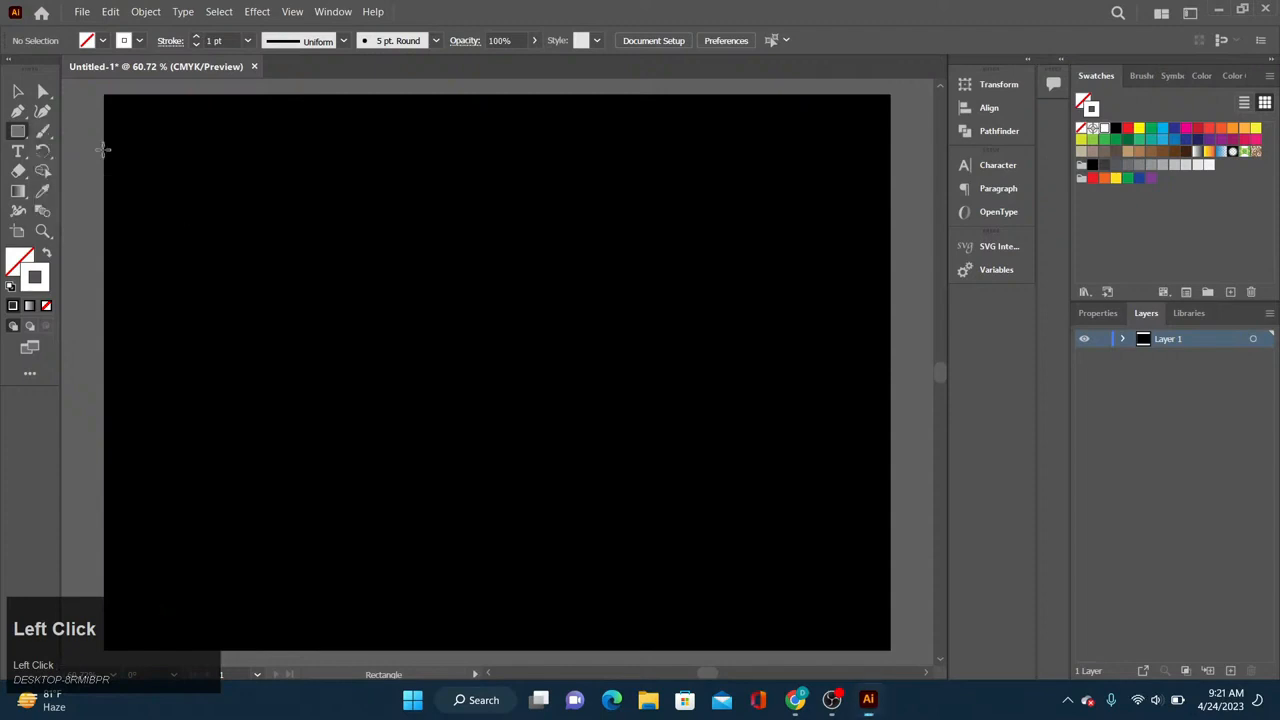
pyautogui.keyDown('shift'); pyautogui.click(404, 252); pyautogui.keyUp('shift')
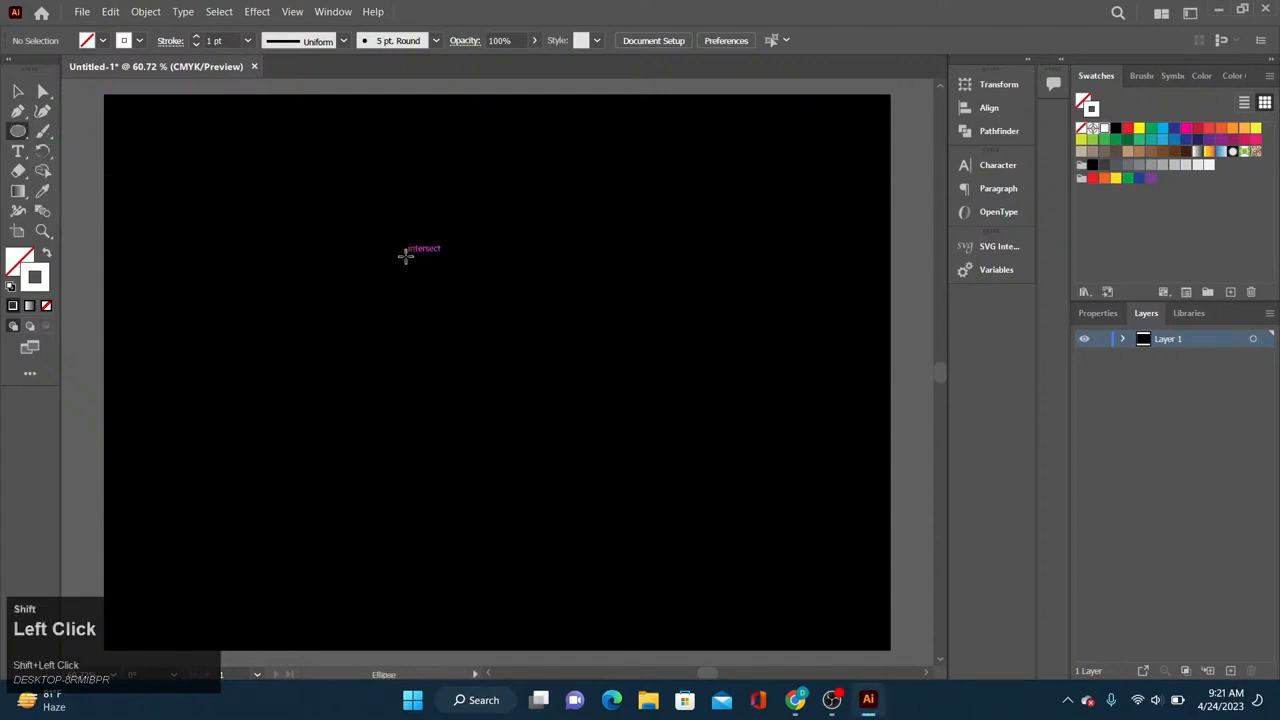
pyautogui.moveTo(406, 255); pyautogui.dragTo(691, 540)
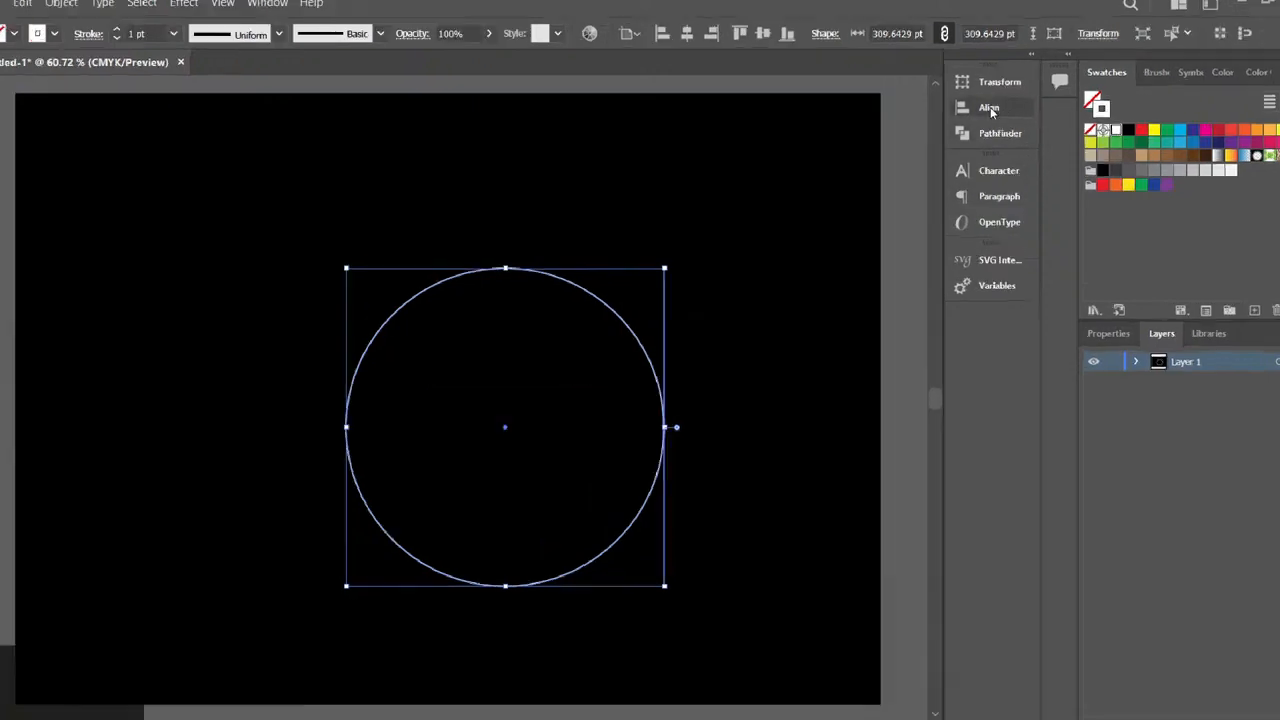
# Step: Centre the white circle horizontally and vertically on the artboard and deselect it
pyautogui.click(989, 108)
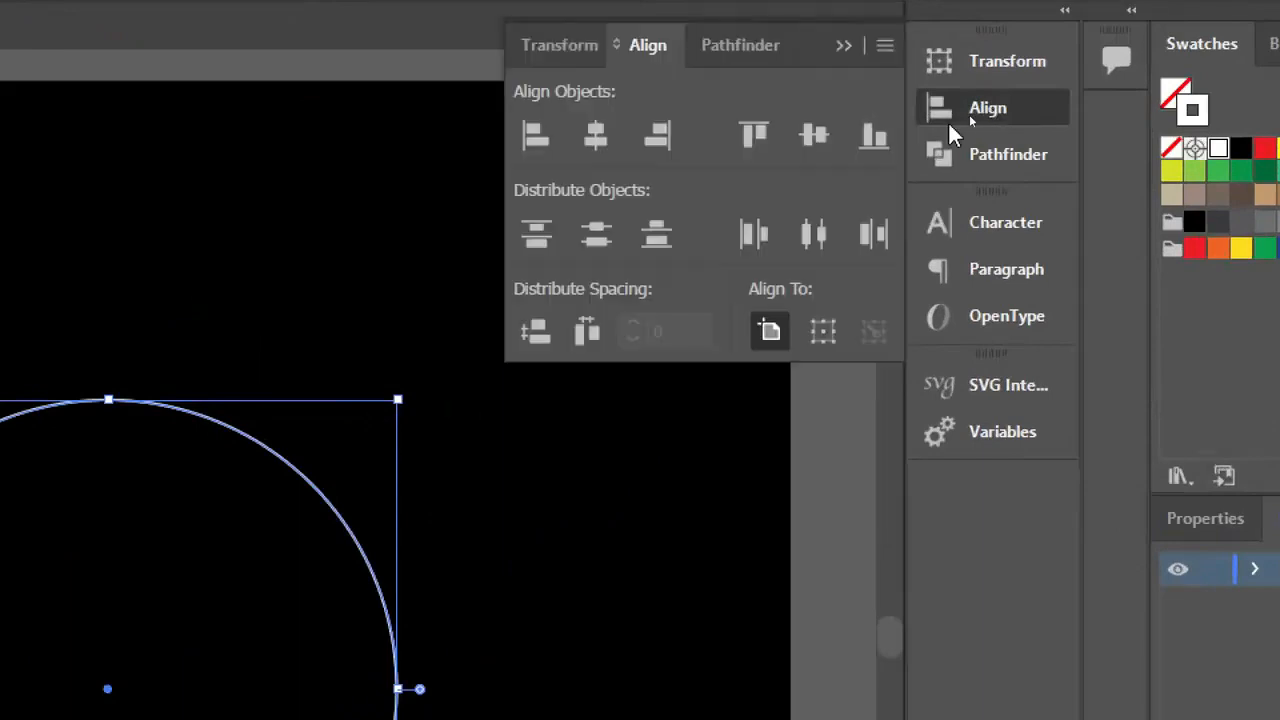
pyautogui.click(596, 136)
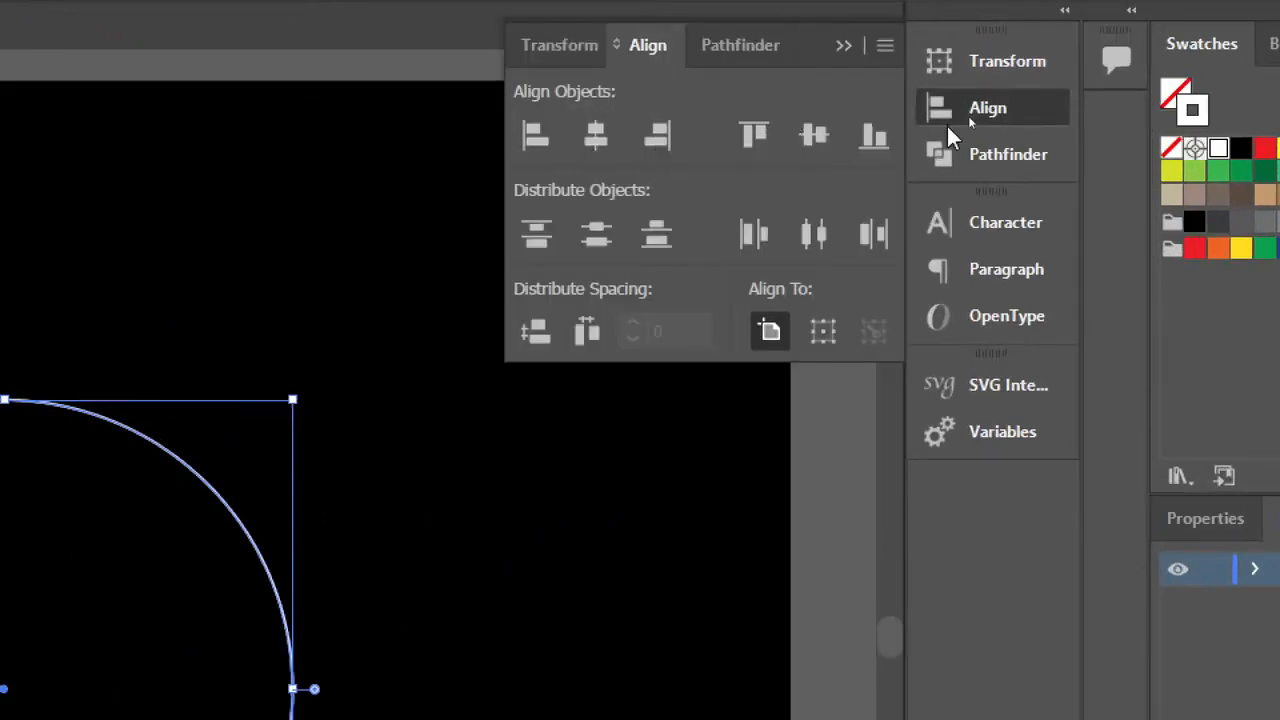
pyautogui.click(813, 135)
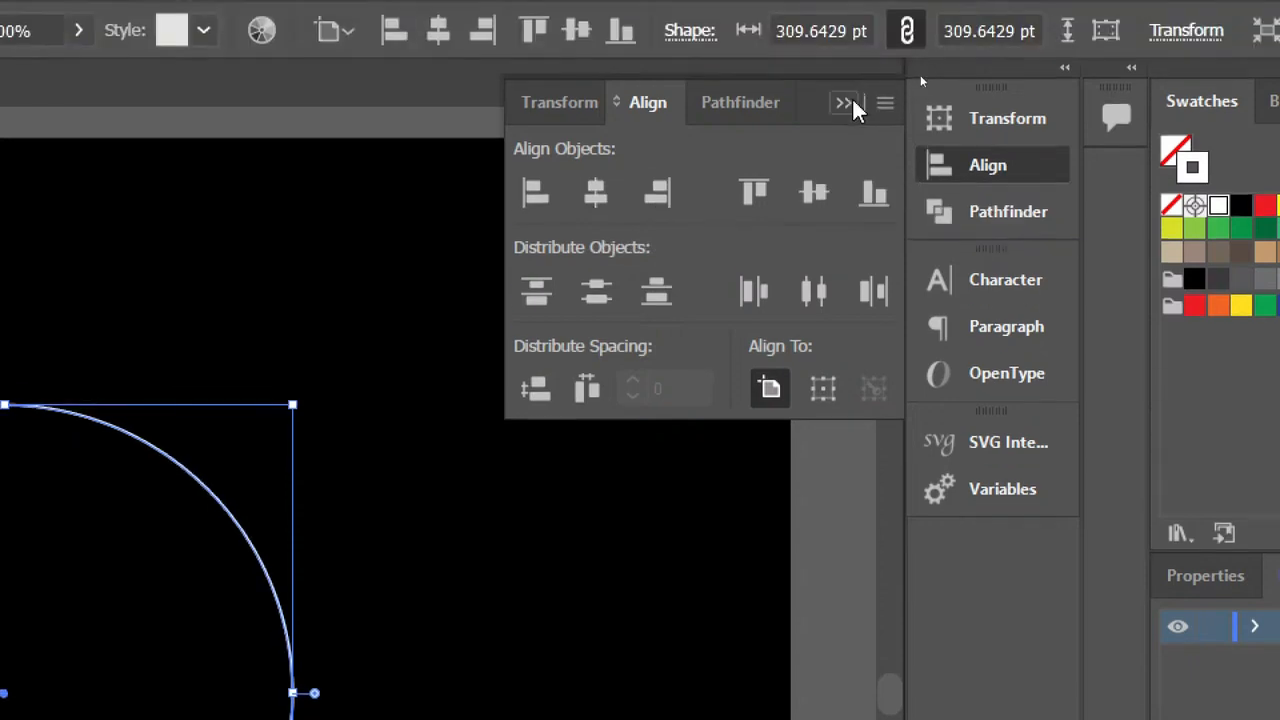
pyautogui.click(848, 86)
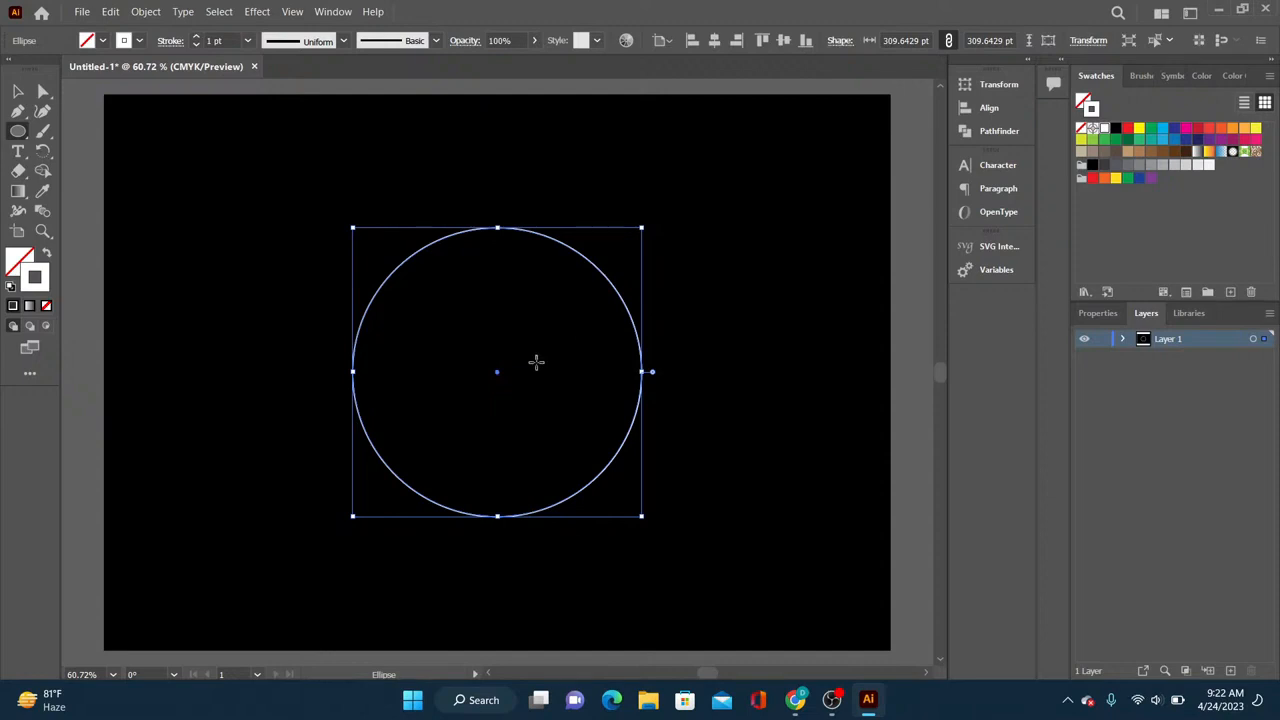
pyautogui.press('ctrl')
pyautogui.click(21, 92)
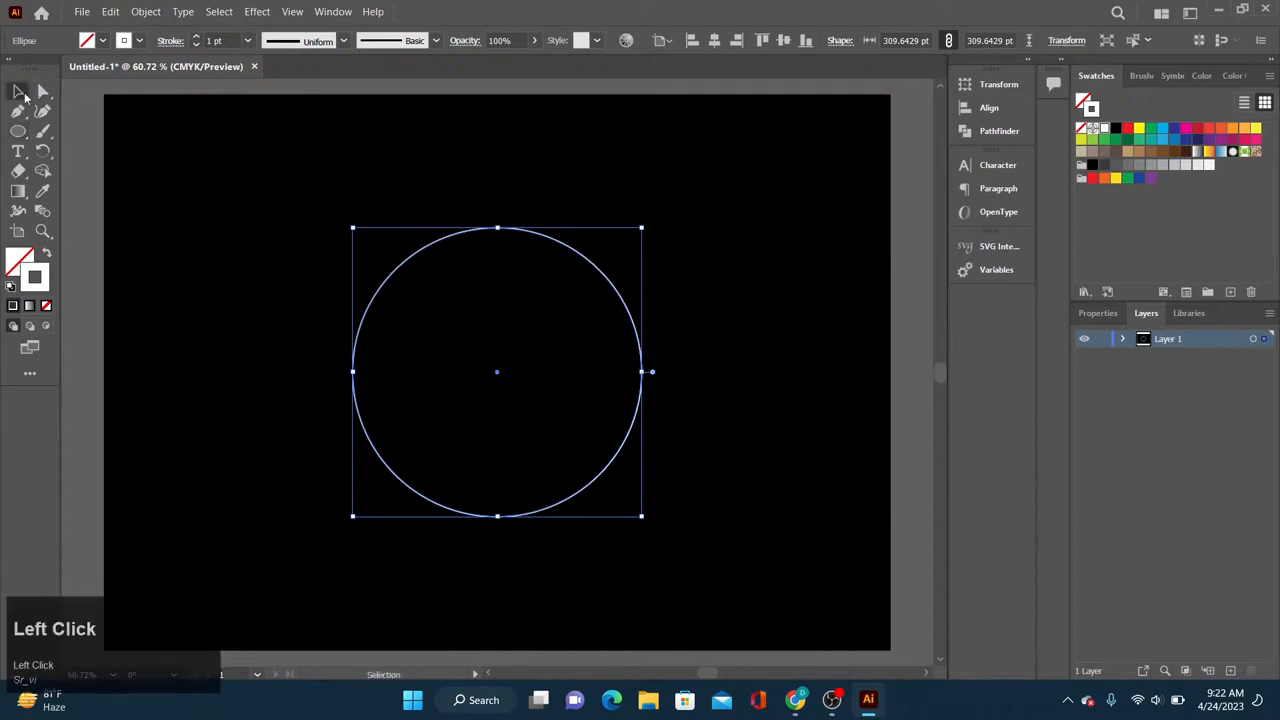
pyautogui.click(203, 241)
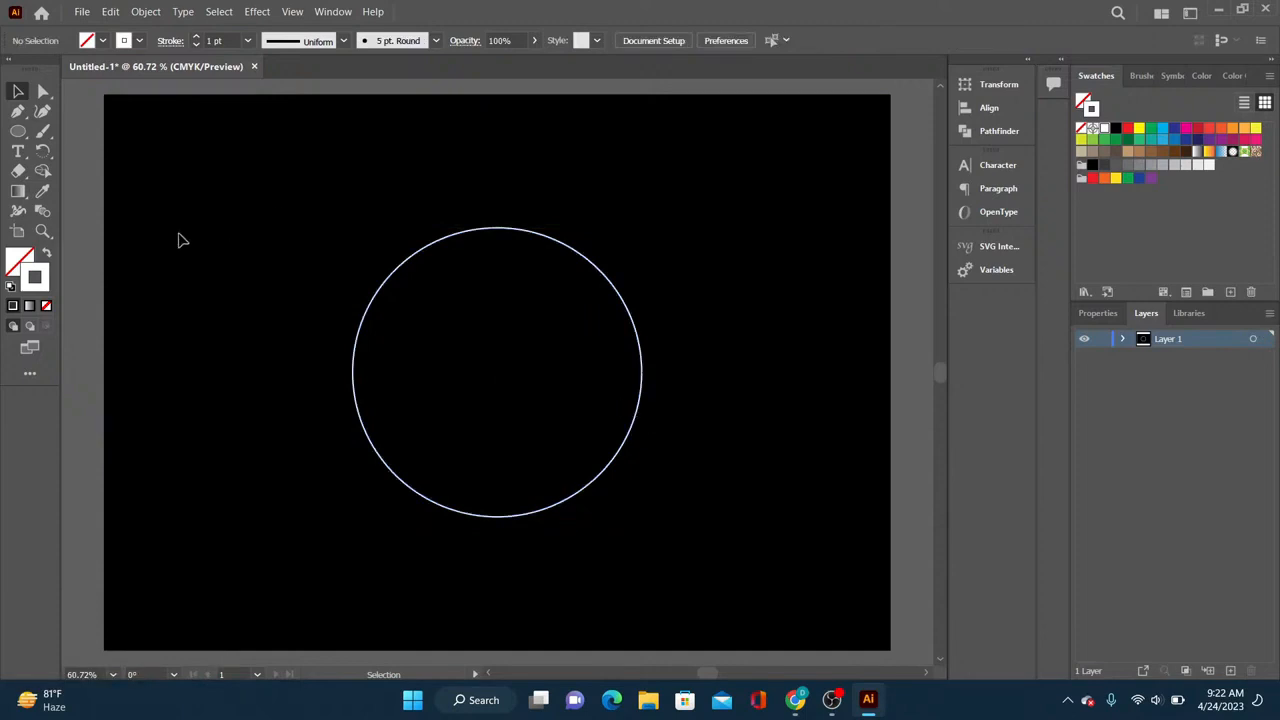
# Step: Draw a vertical Pen line about 384 pt long through the circle's centre, extending slightly beyond the circle at both ends
pyautogui.click(18, 112)
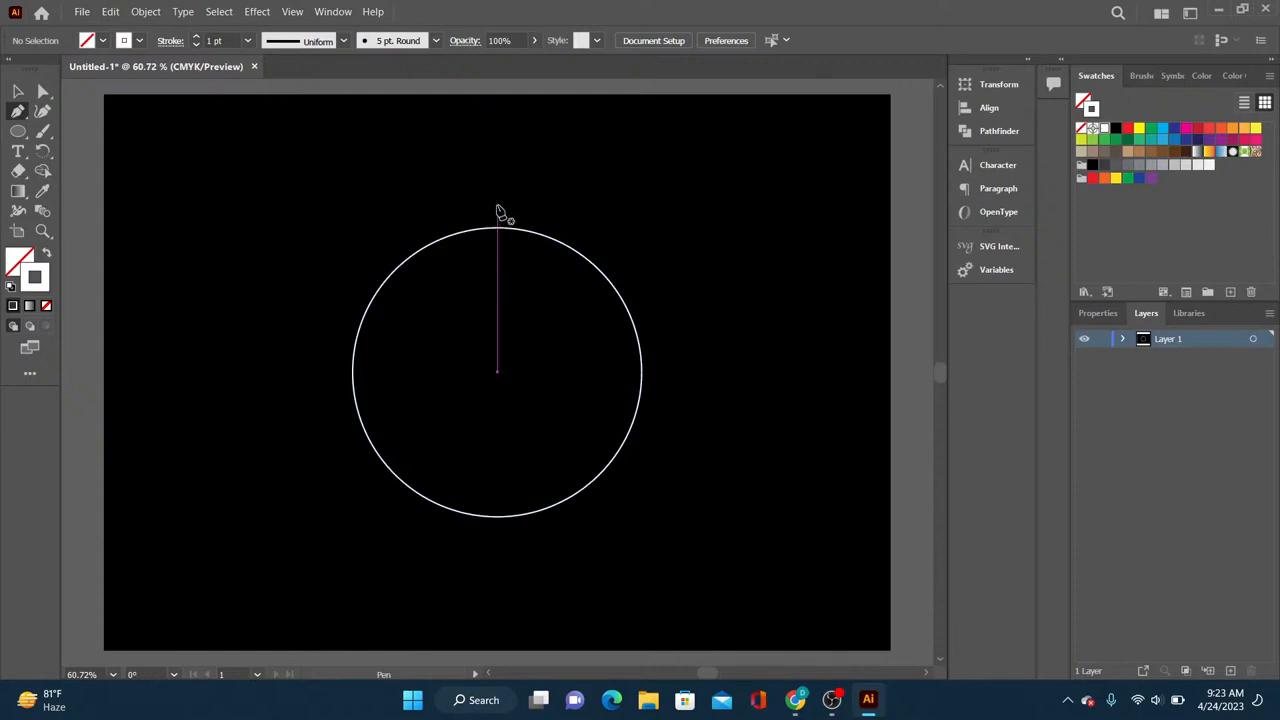
pyautogui.click(497, 194)
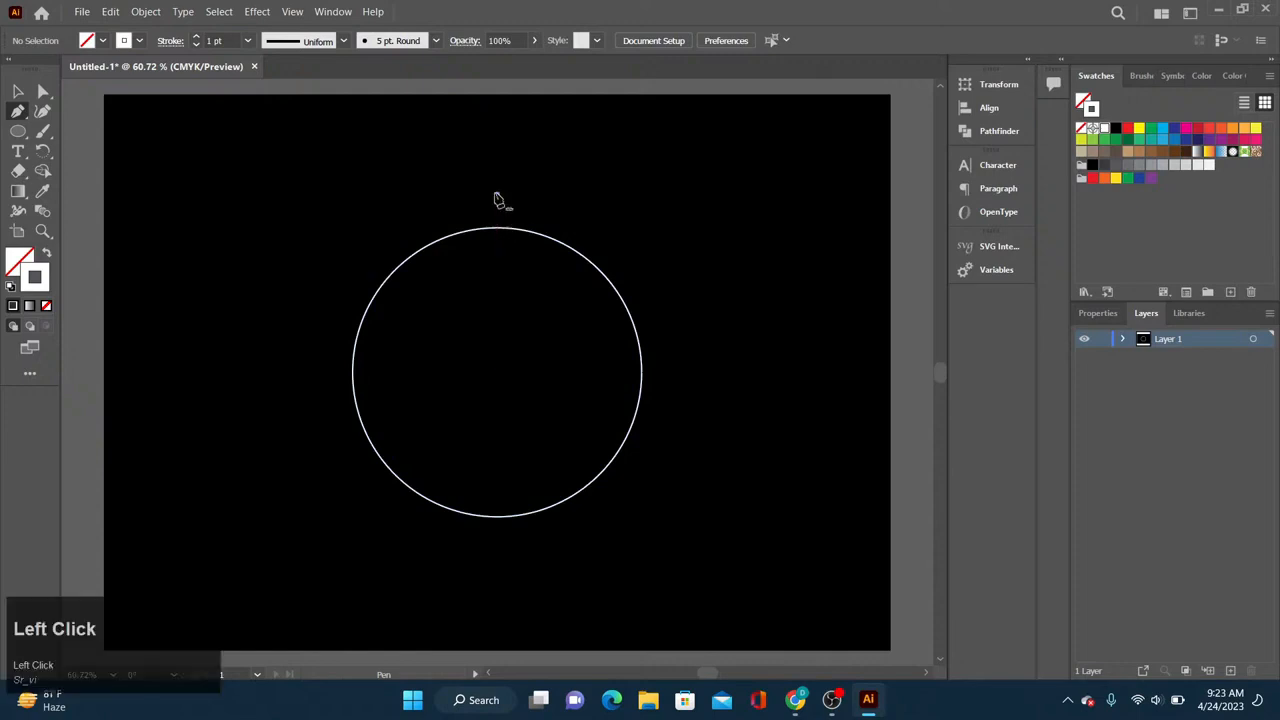
pyautogui.press('capslock')
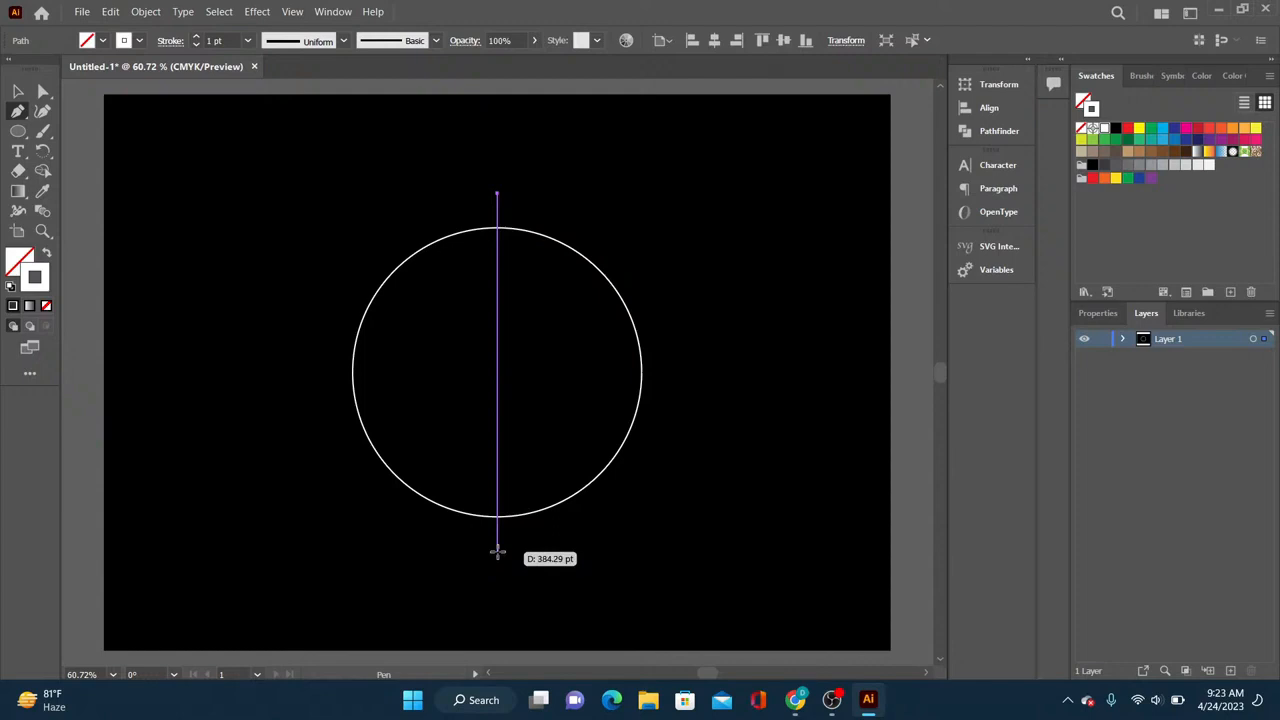
pyautogui.click(497, 551)
pyautogui.press('capslock')
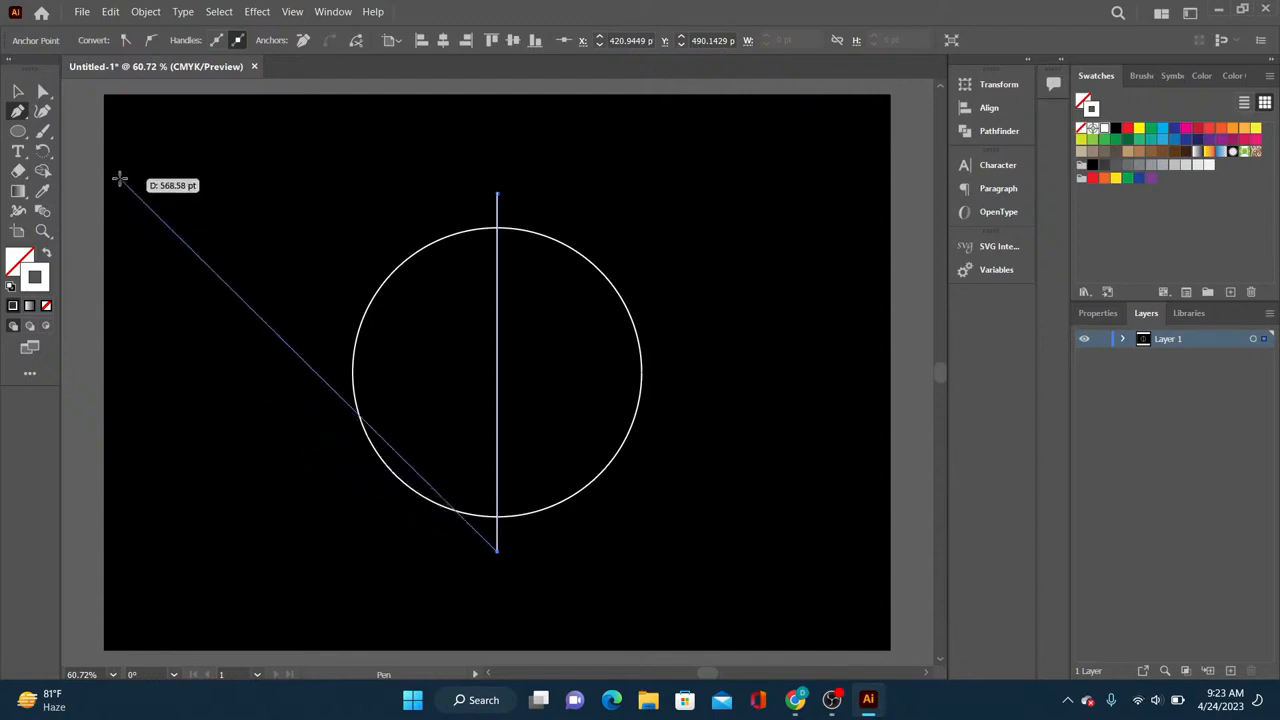
pyautogui.click(19, 92)
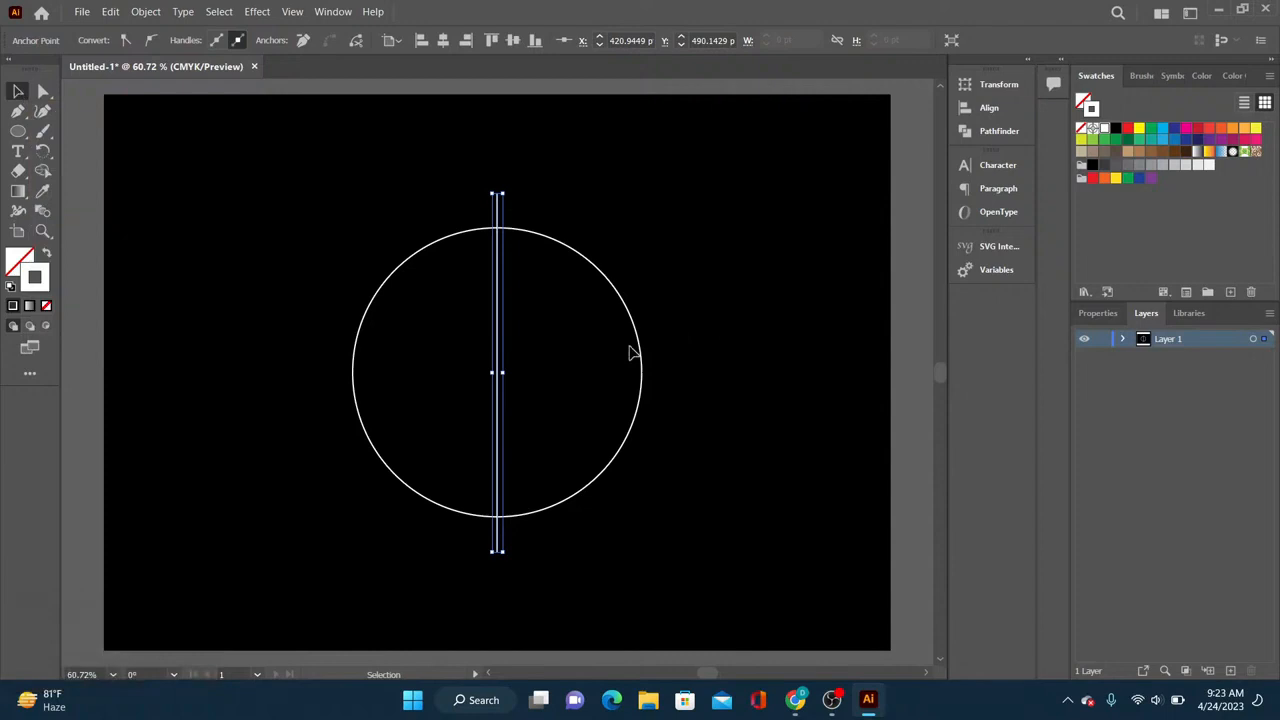
# Step: Make a copy of the vertical line with the Rotate transform set to an angle of 60°
pyautogui.rightClick(498, 398)
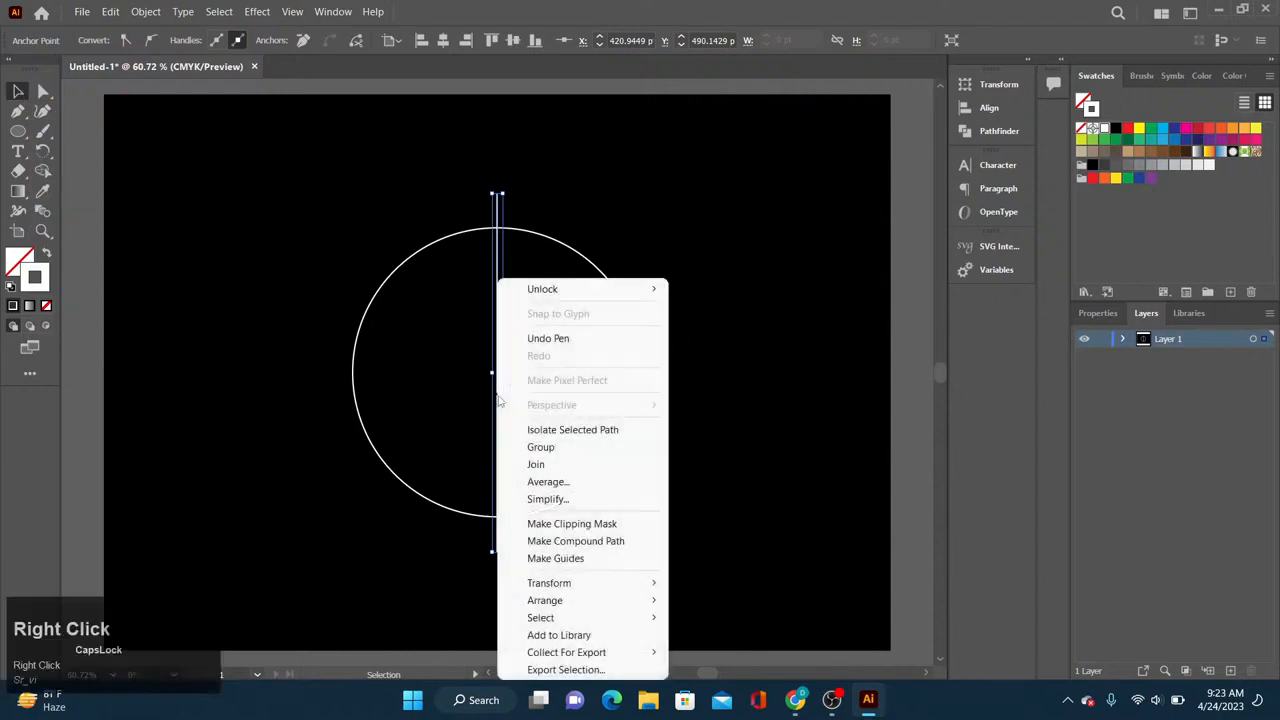
pyautogui.moveTo(600, 590)
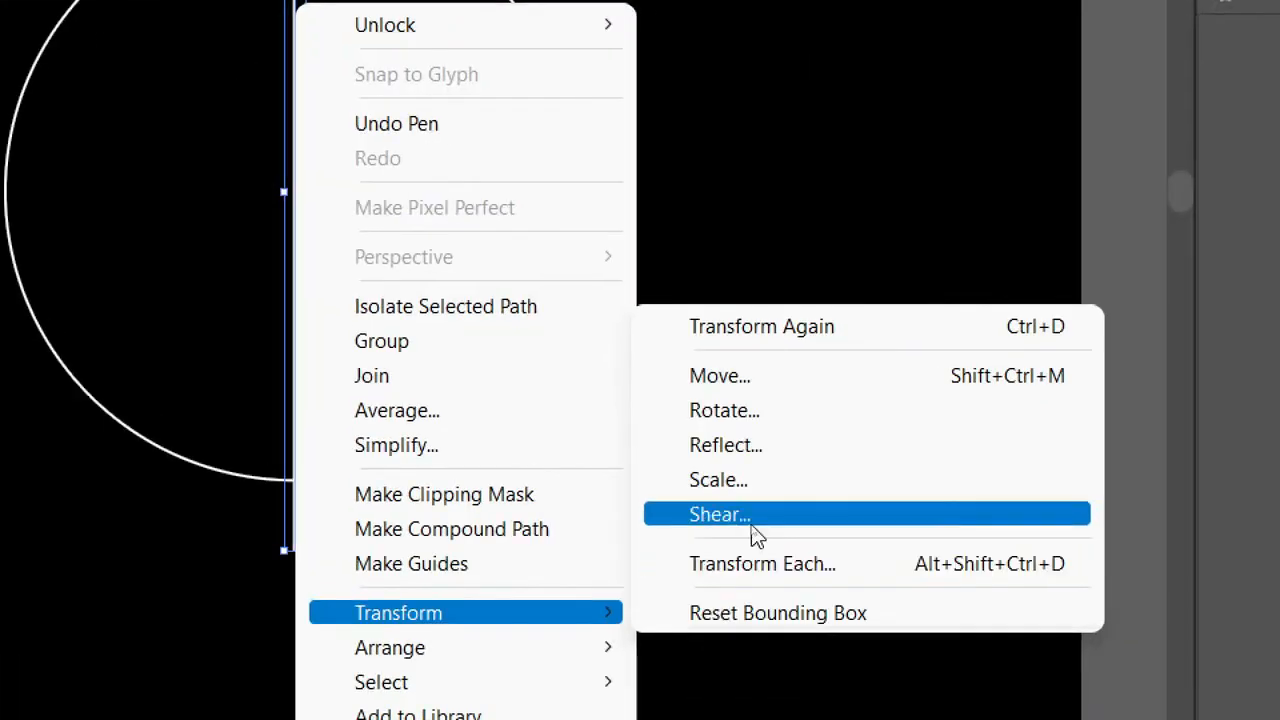
pyautogui.click(838, 410)
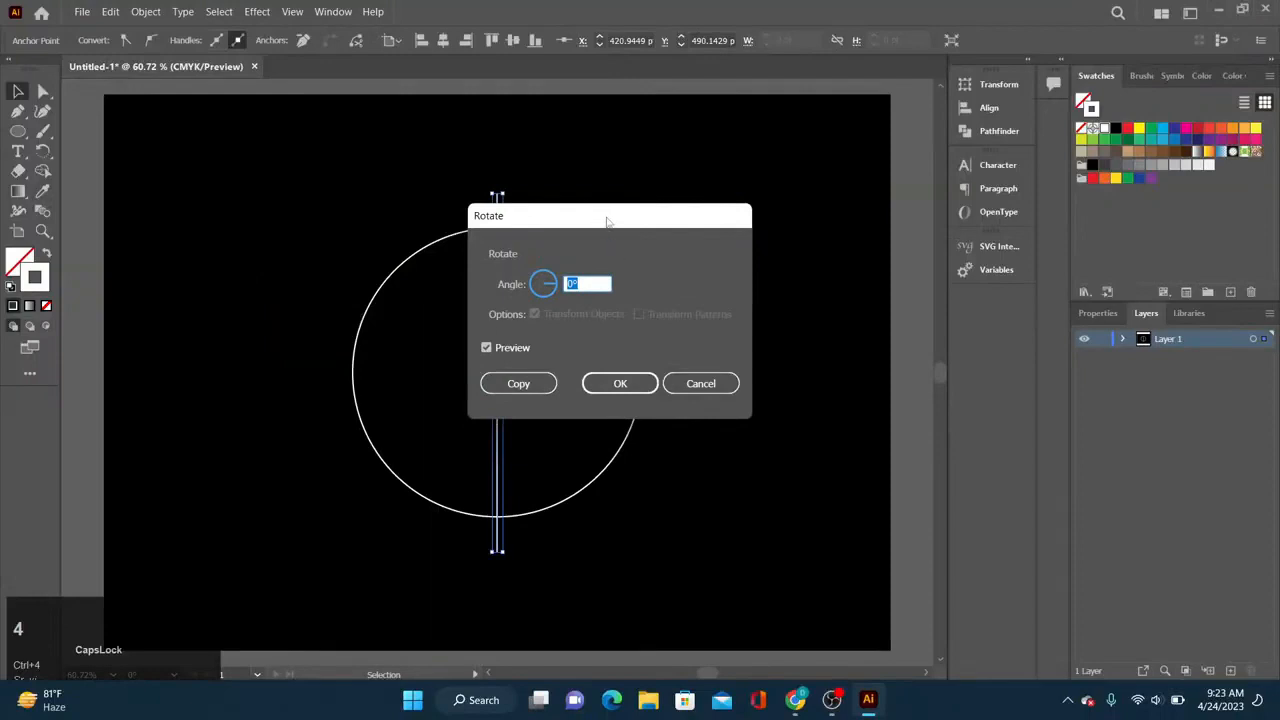
pyautogui.moveTo(606, 221); pyautogui.dragTo(851, 240)
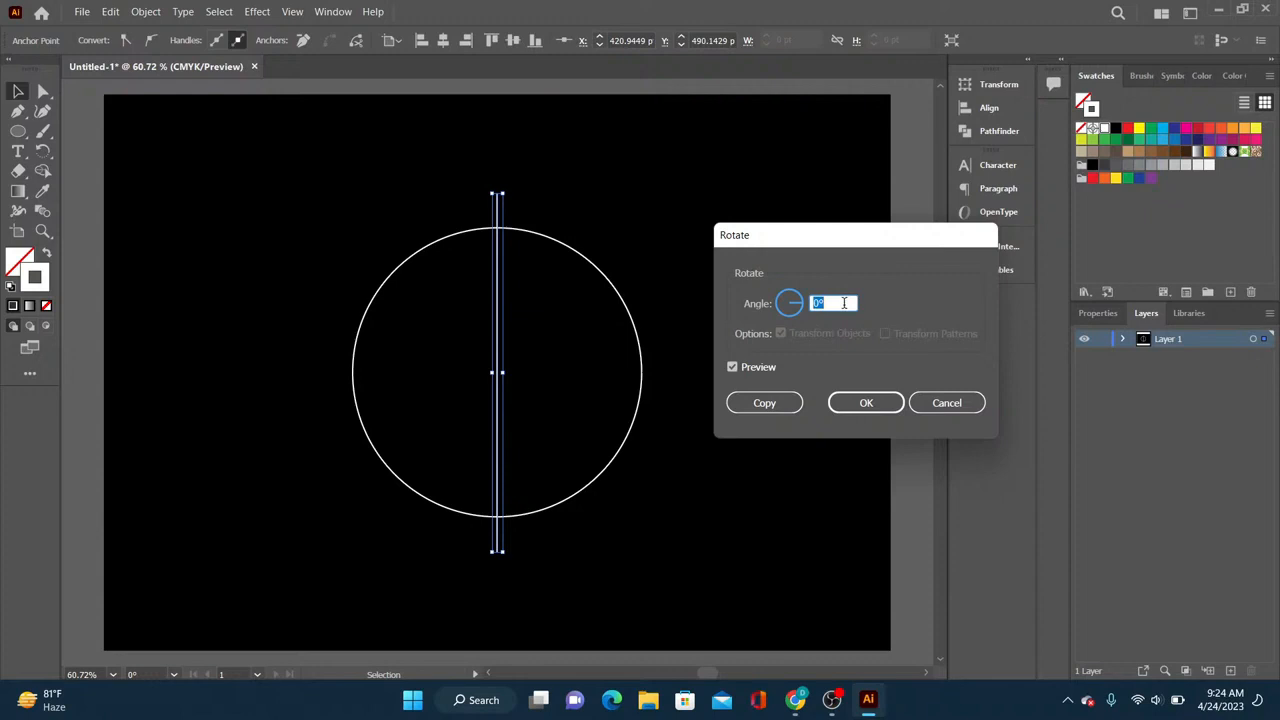
pyautogui.write('60')
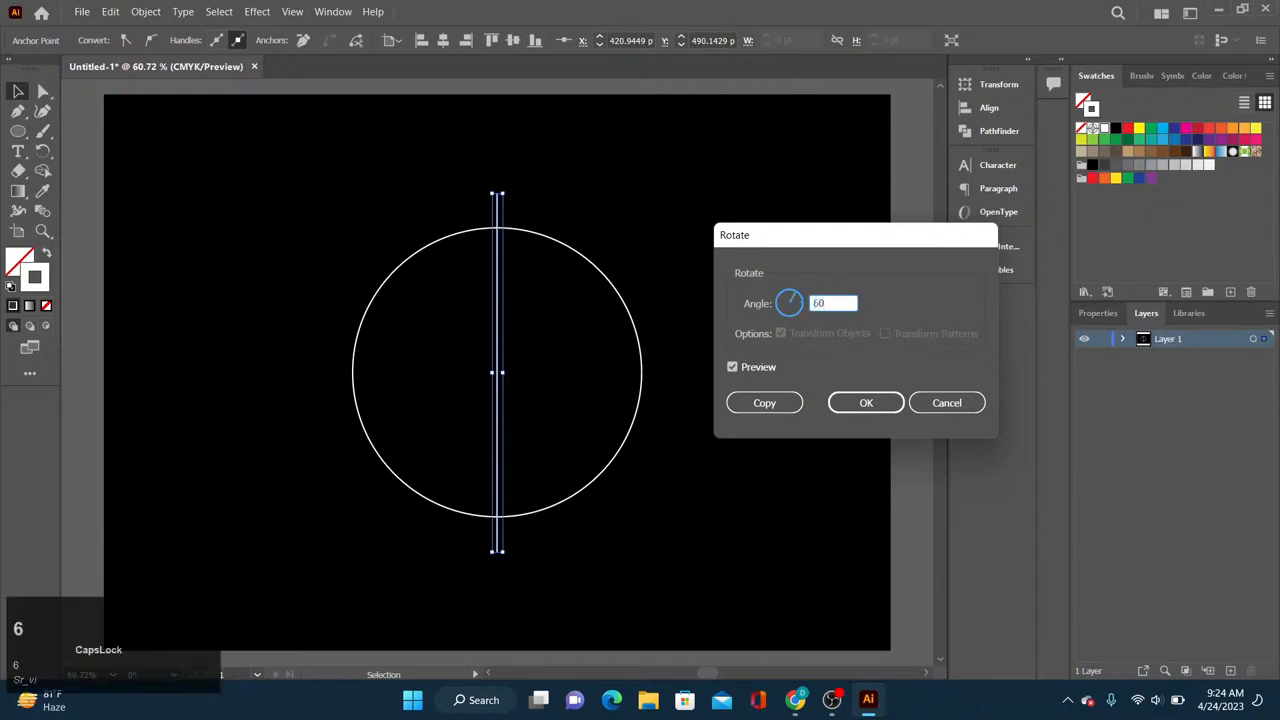
pyautogui.click(768, 405)
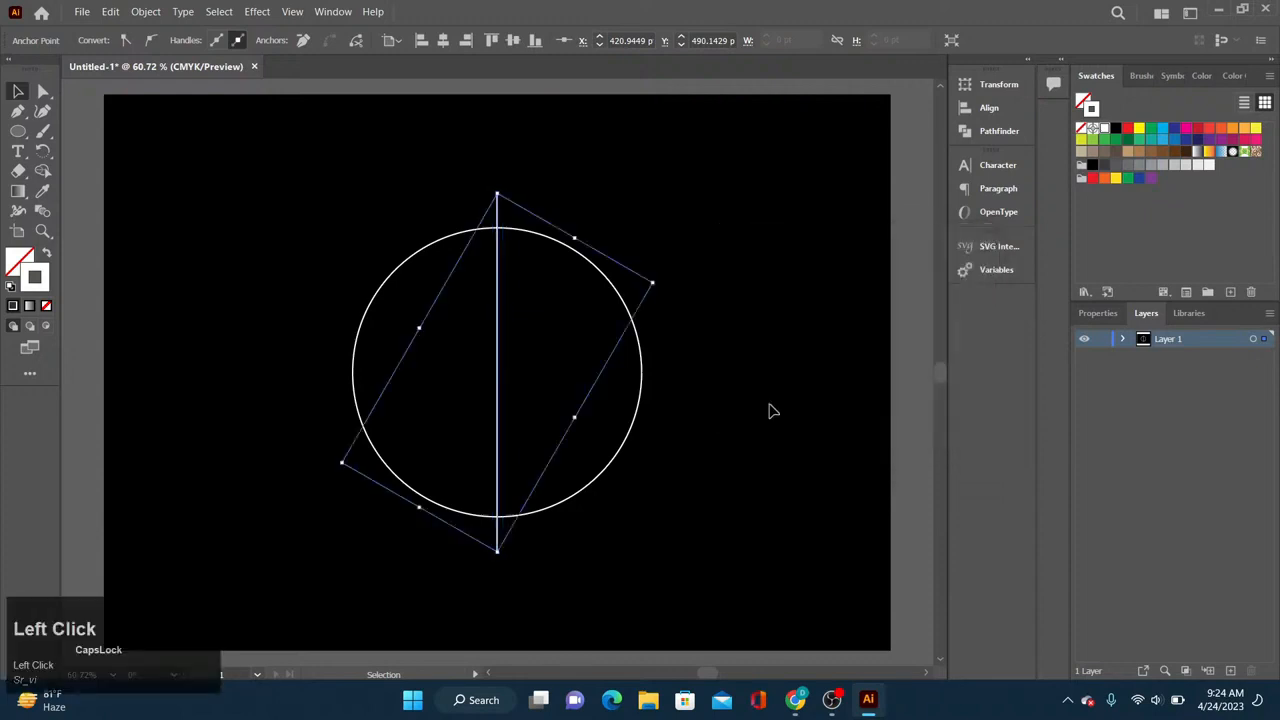
# Step: Rotate the selected line by 60° about its centre as another copy, giving a diagonal across the circle
pyautogui.rightClick(503, 375)
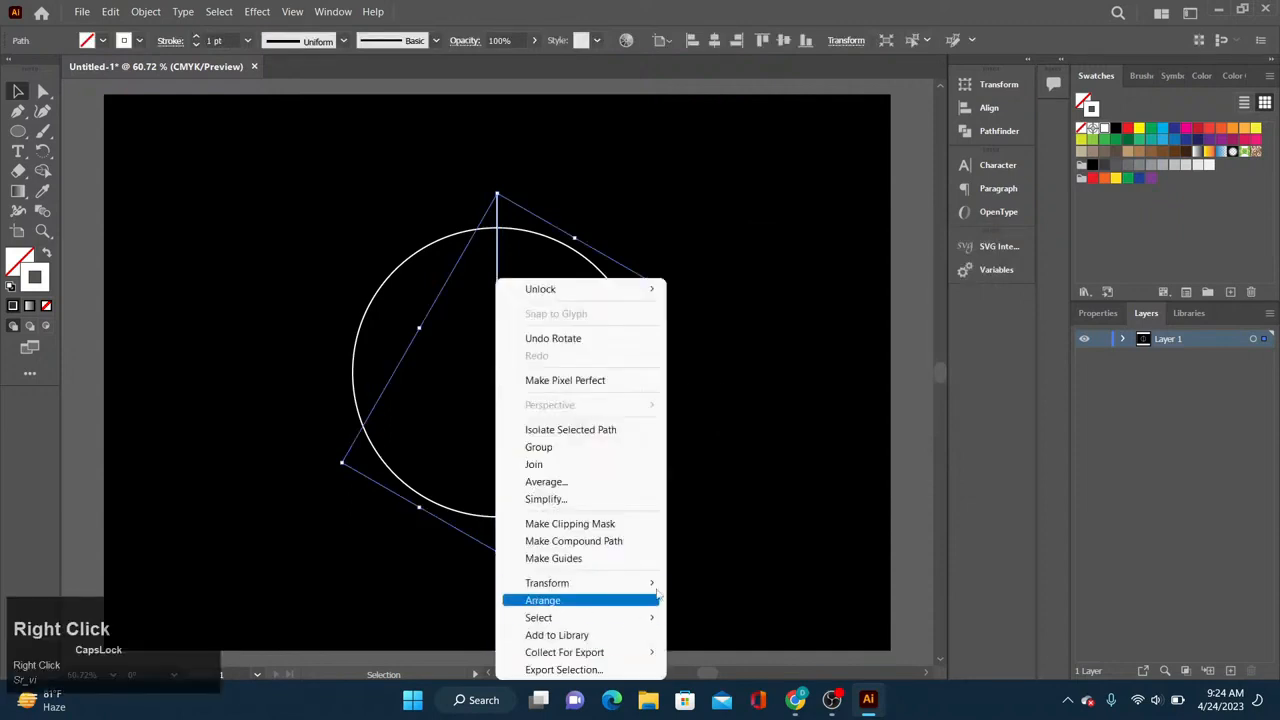
pyautogui.moveTo(650, 583)
pyautogui.click(757, 482)
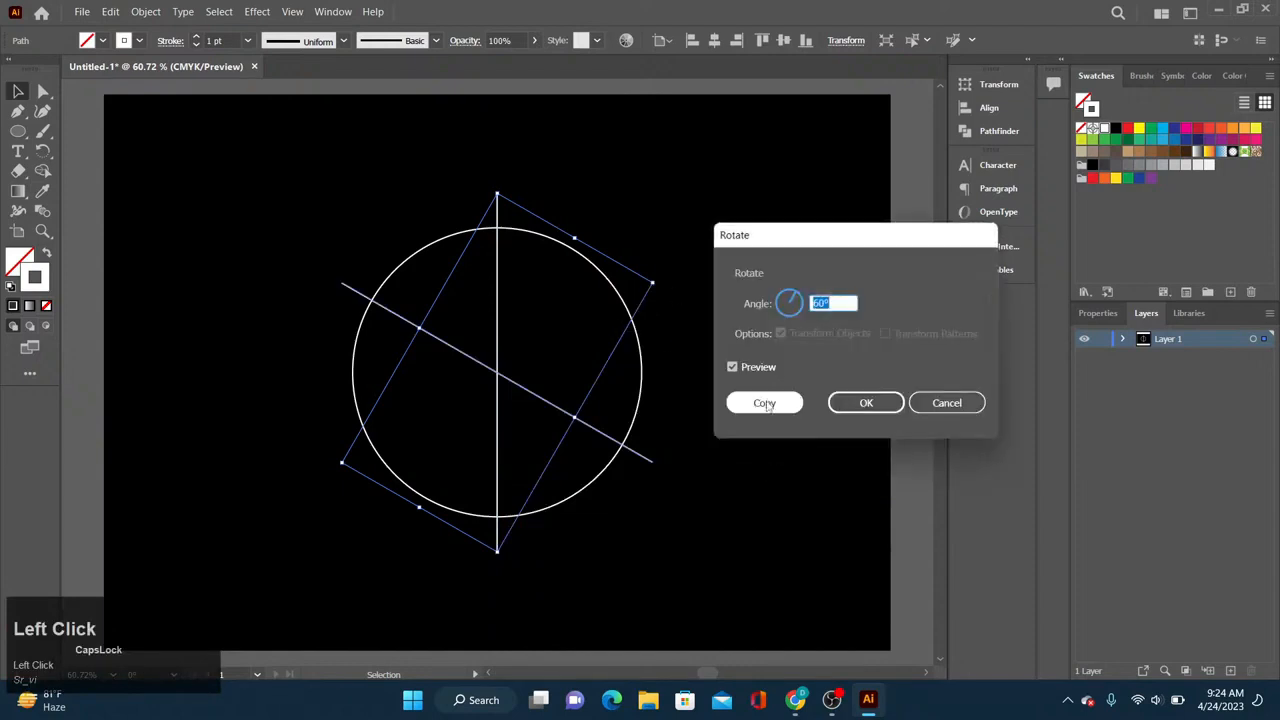
pyautogui.click(766, 403)
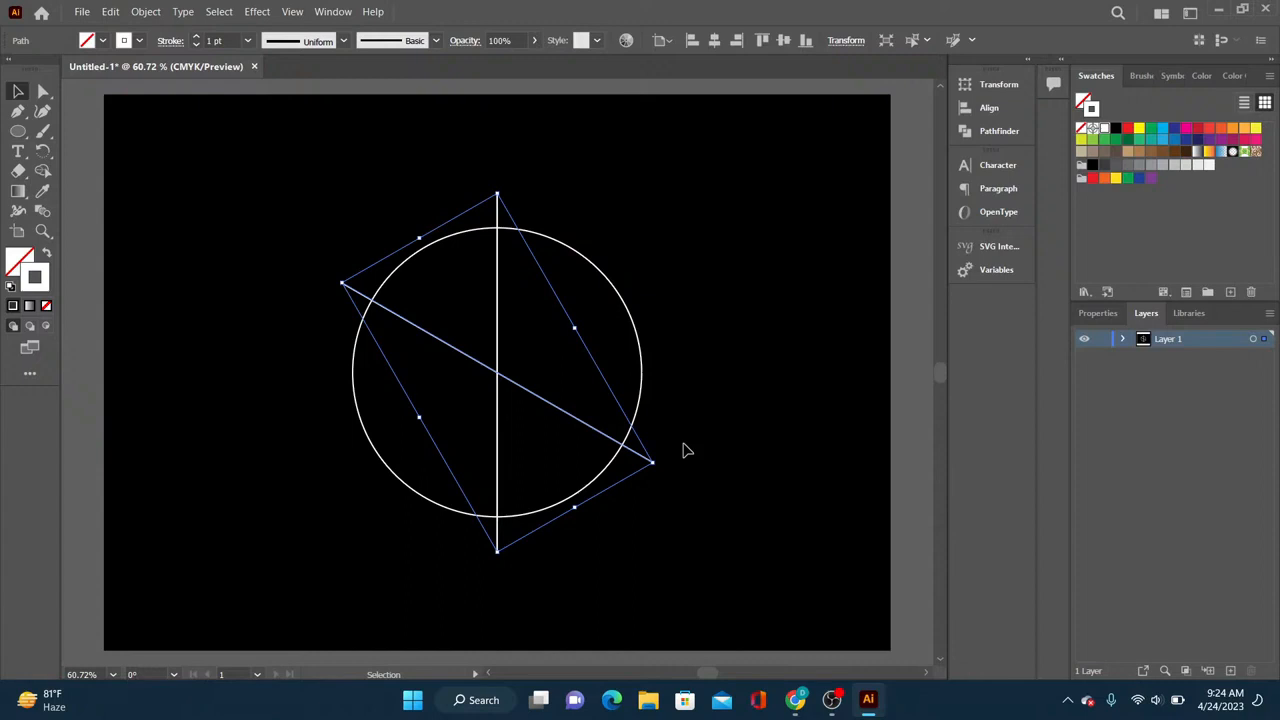
# Step: Create another 60° rotated copy of the selected diagonal line for a third line through the circle's centre and clear the selection
pyautogui.rightClick(548, 405)
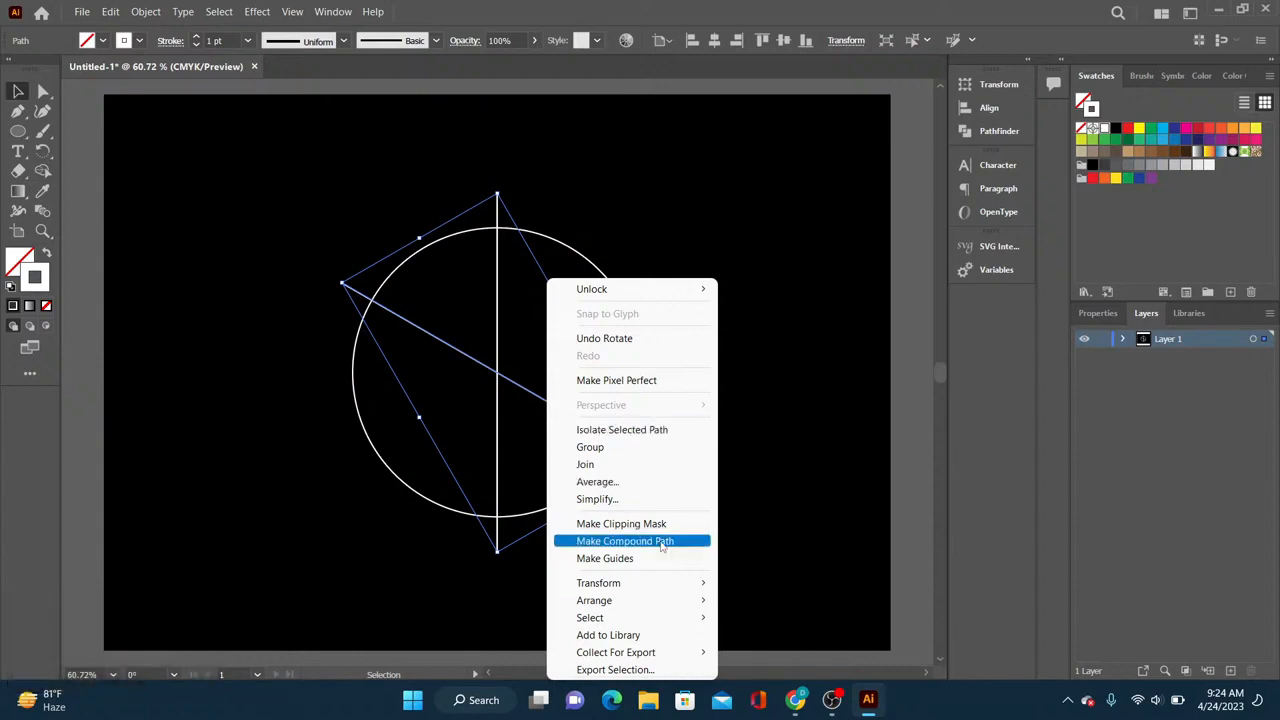
pyautogui.click(688, 587)
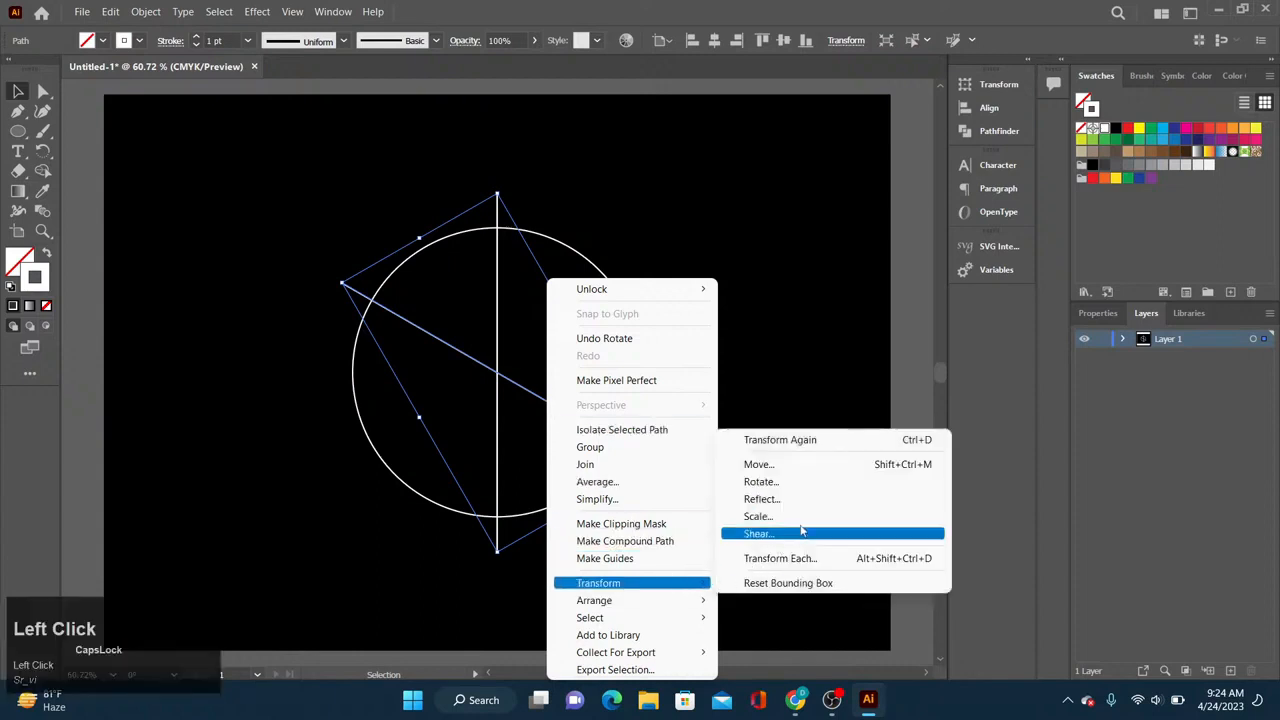
pyautogui.click(790, 482)
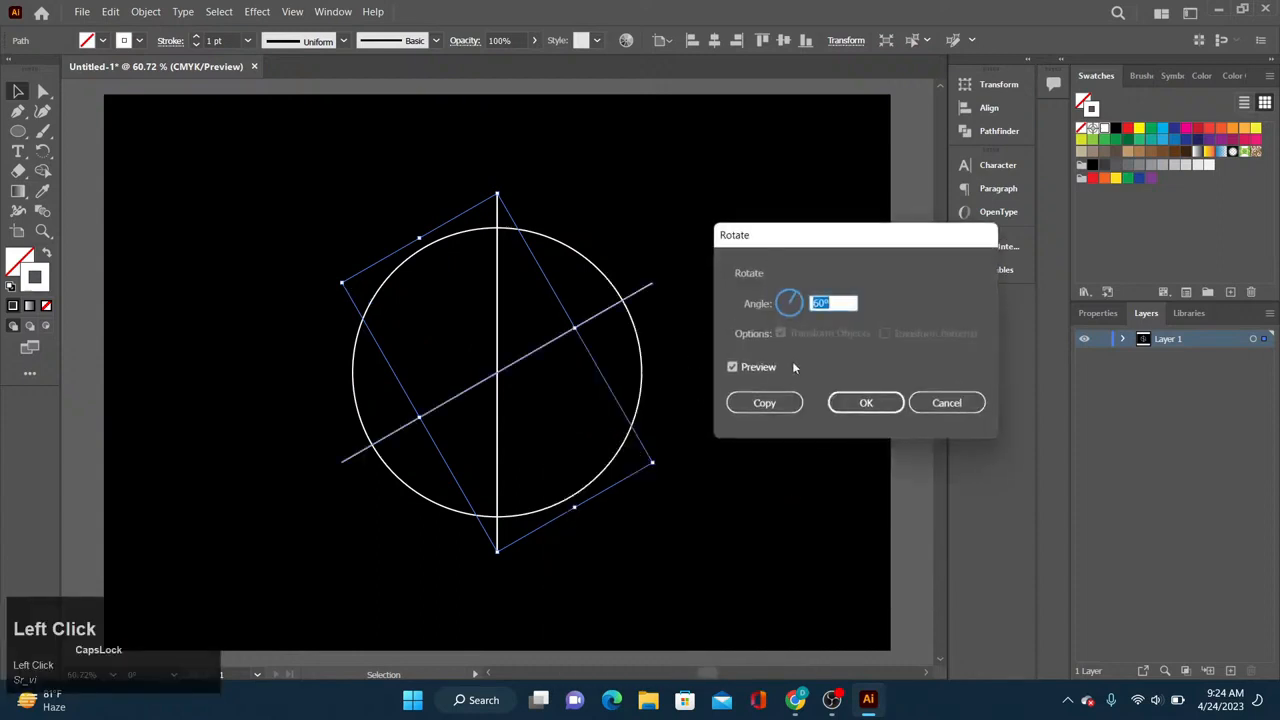
pyautogui.click(766, 403)
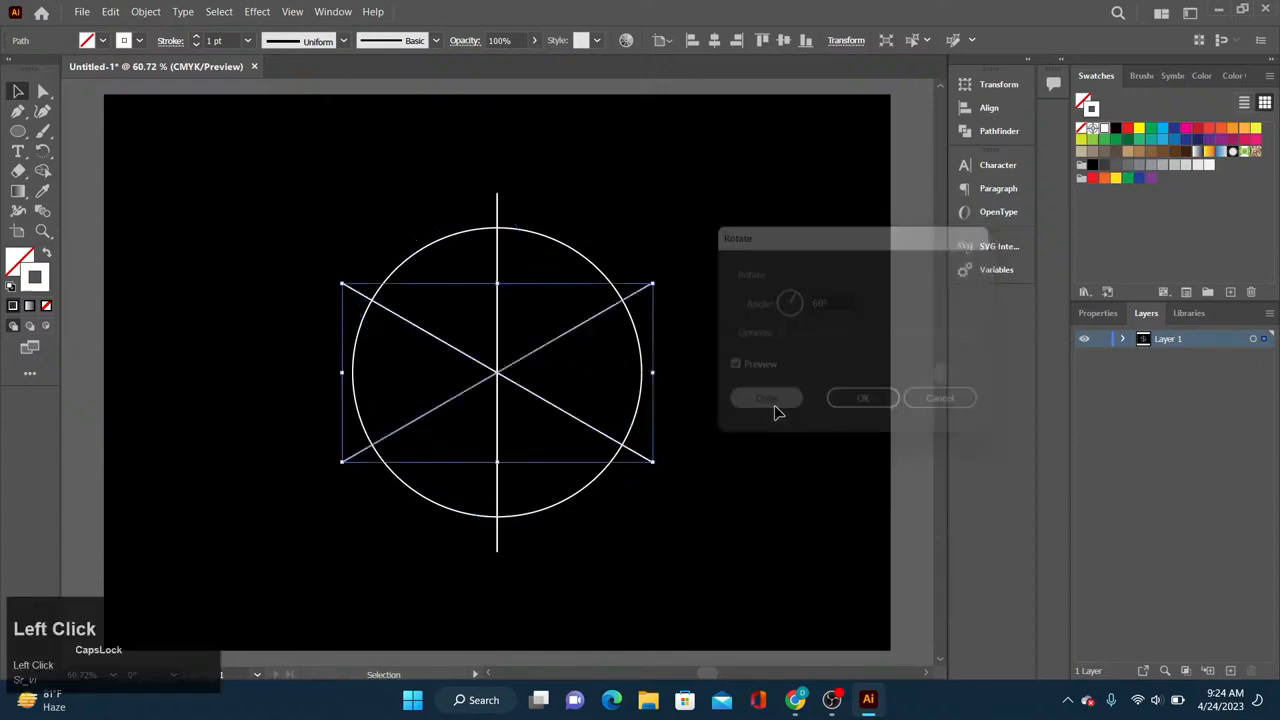
pyautogui.click(784, 340)
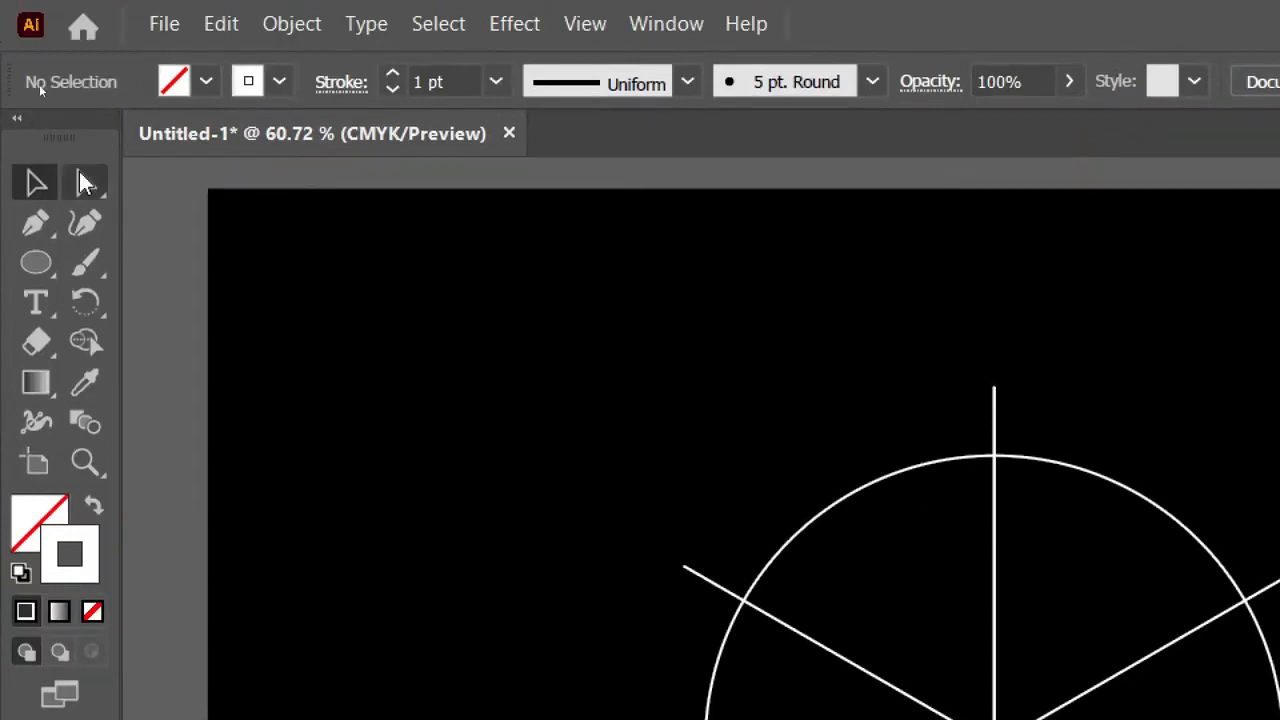
# Step: Select the circle together with the three crossing lines and split them with the Pathfinder Divide operation
pyautogui.click(84, 183)
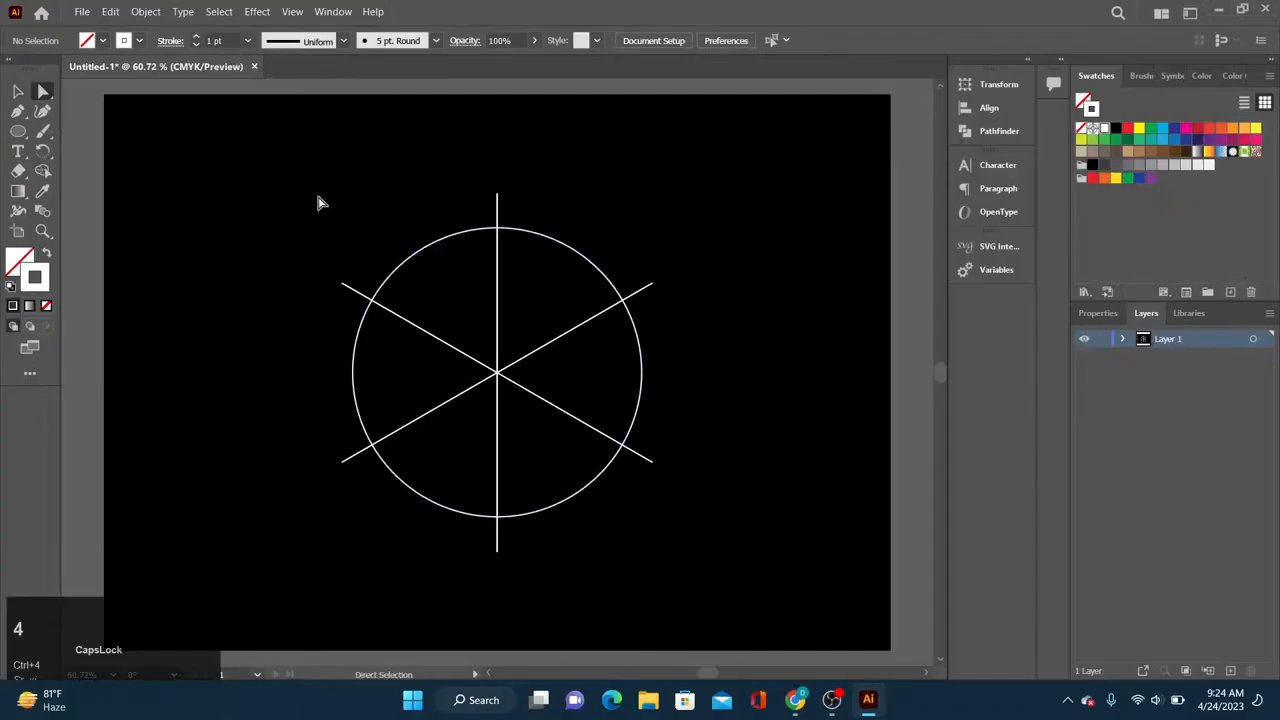
pyautogui.moveTo(318, 197); pyautogui.dragTo(663, 538)
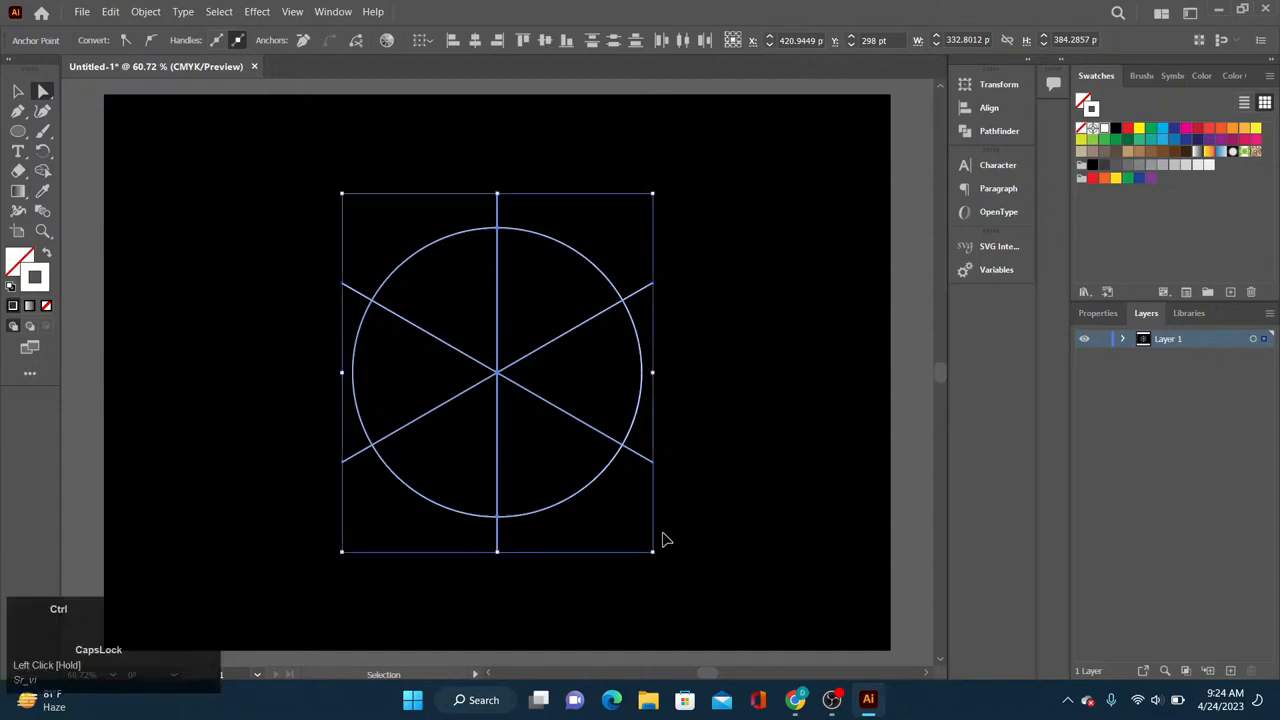
pyautogui.hotkey('ctrl', 'a')
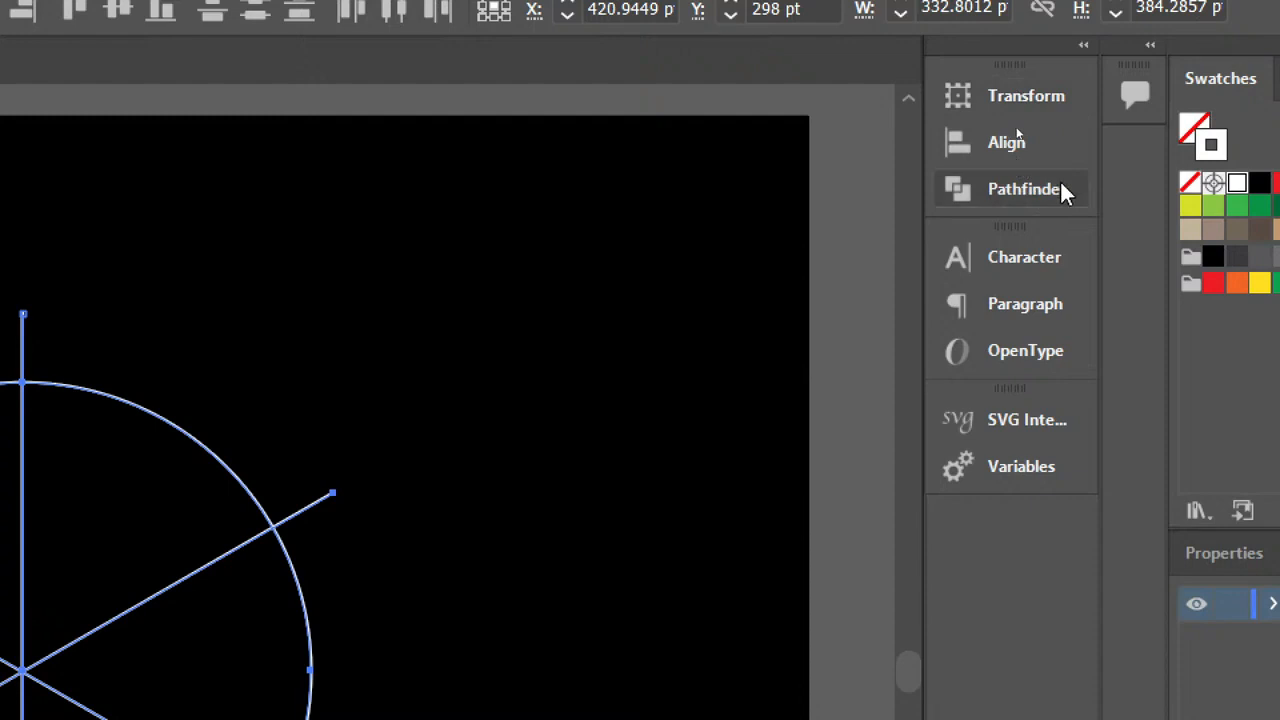
pyautogui.click(1062, 186)
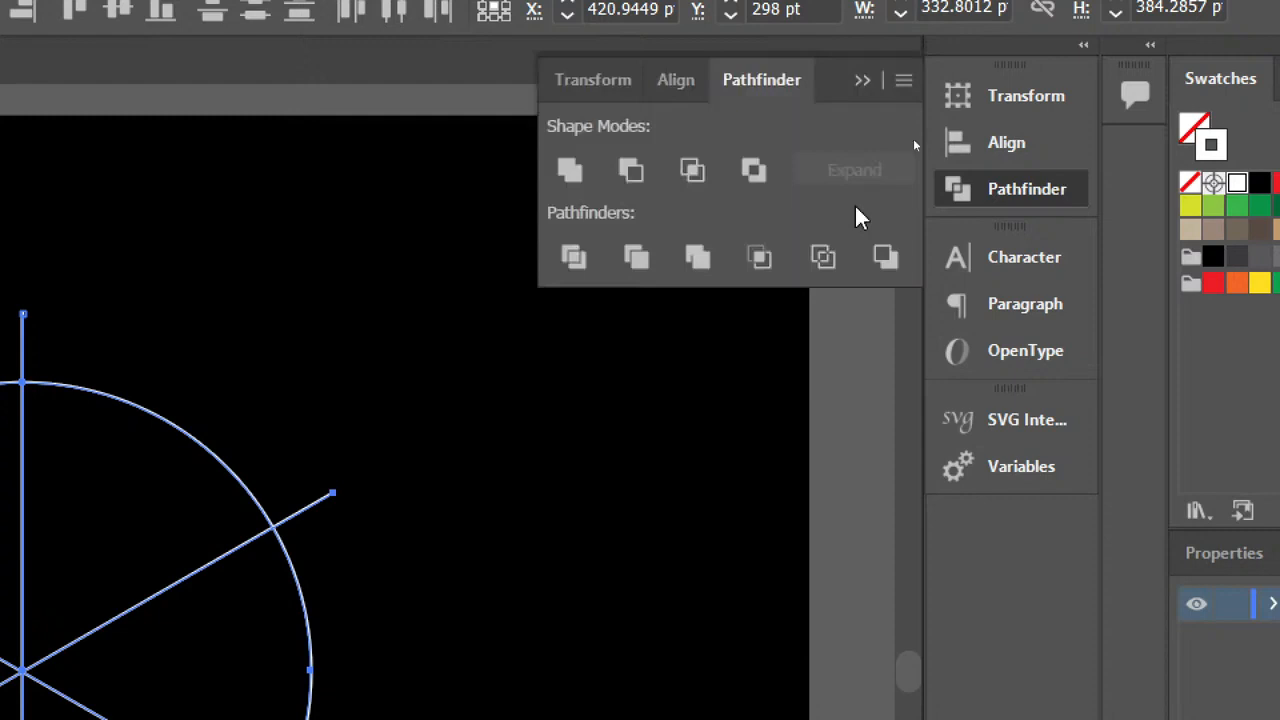
pyautogui.click(577, 256)
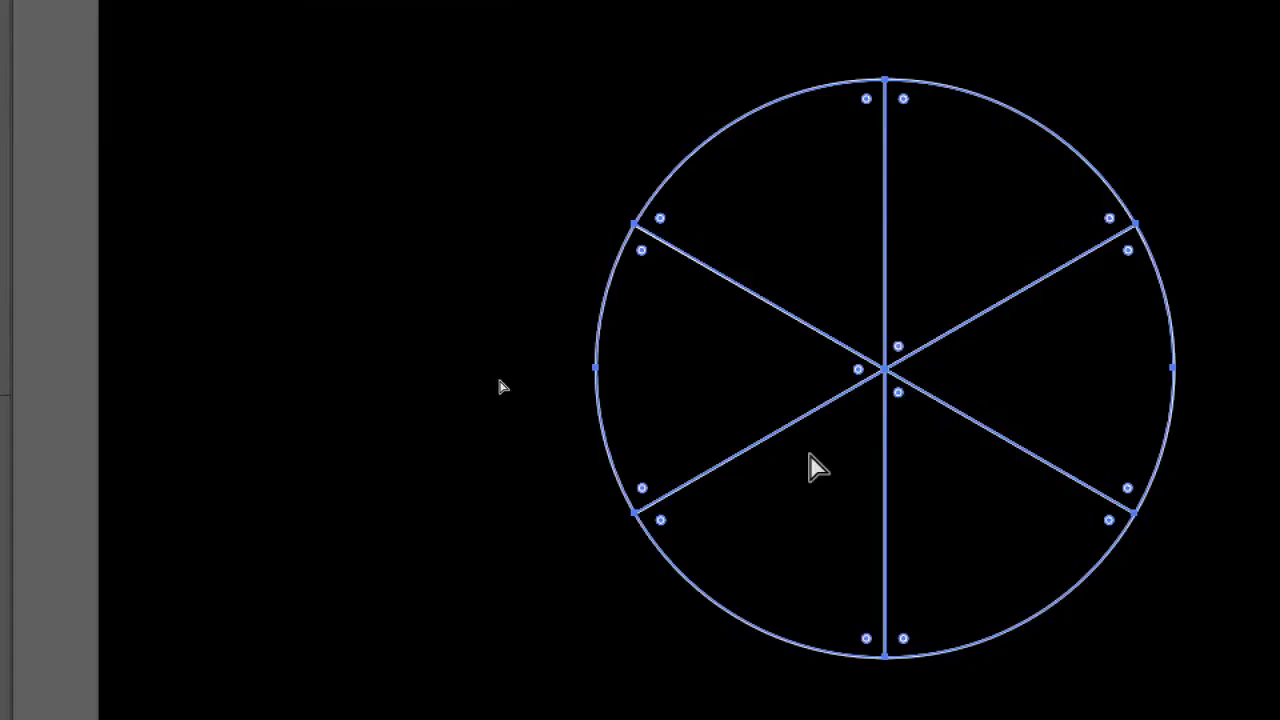
# Step: Select the centre anchor points of the divided segments and delete them to remove the inner lines, leaving only the outer arcs
pyautogui.press('v')
pyautogui.press('a')
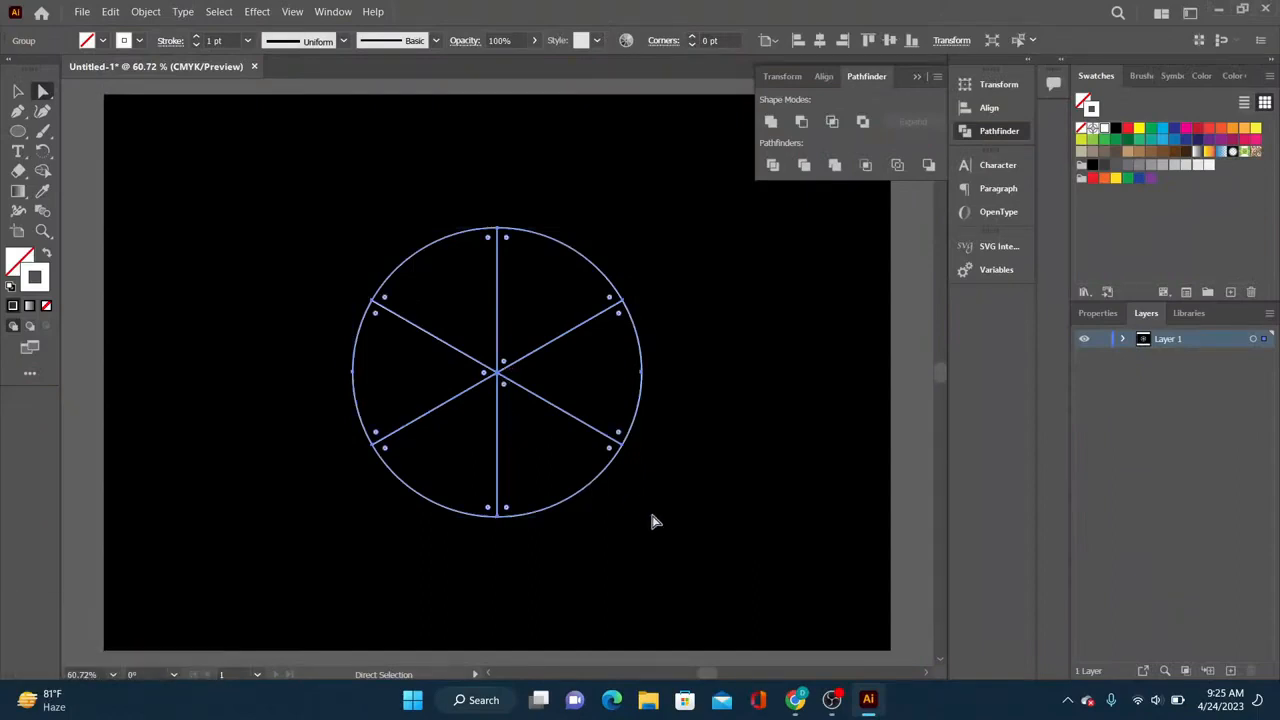
pyautogui.click(226, 224)
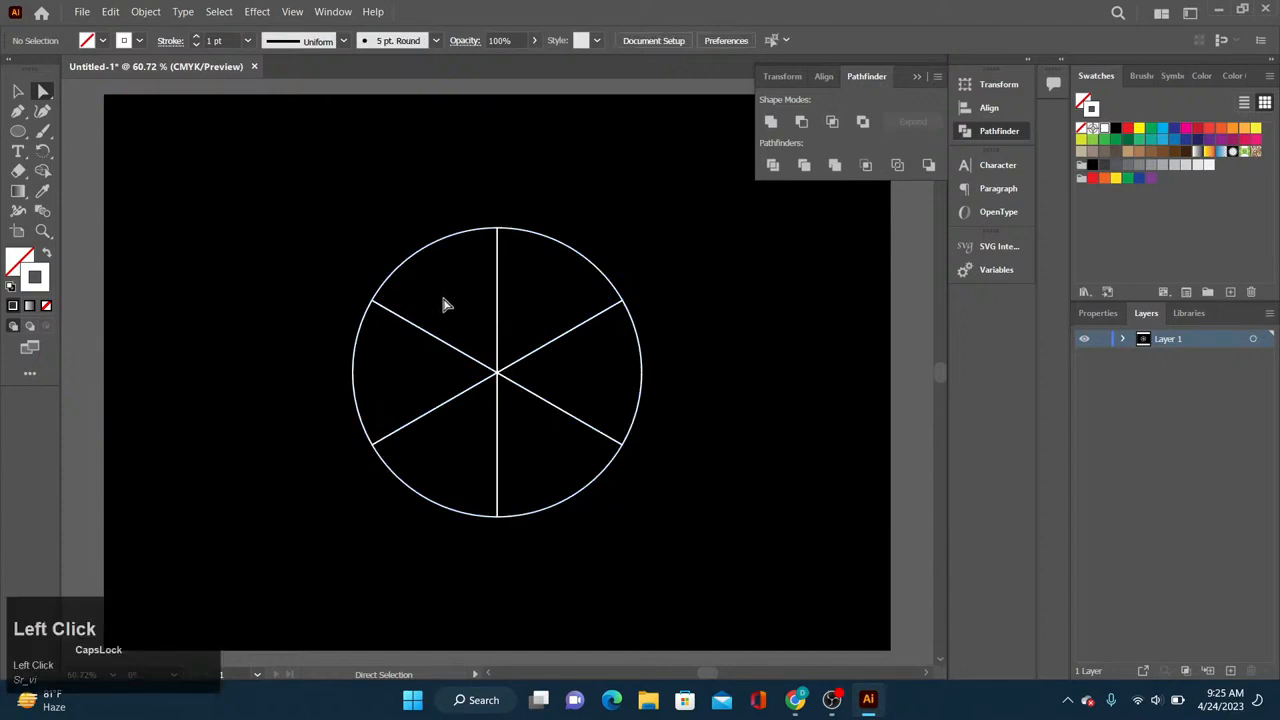
pyautogui.moveTo(441, 306); pyautogui.dragTo(576, 436)
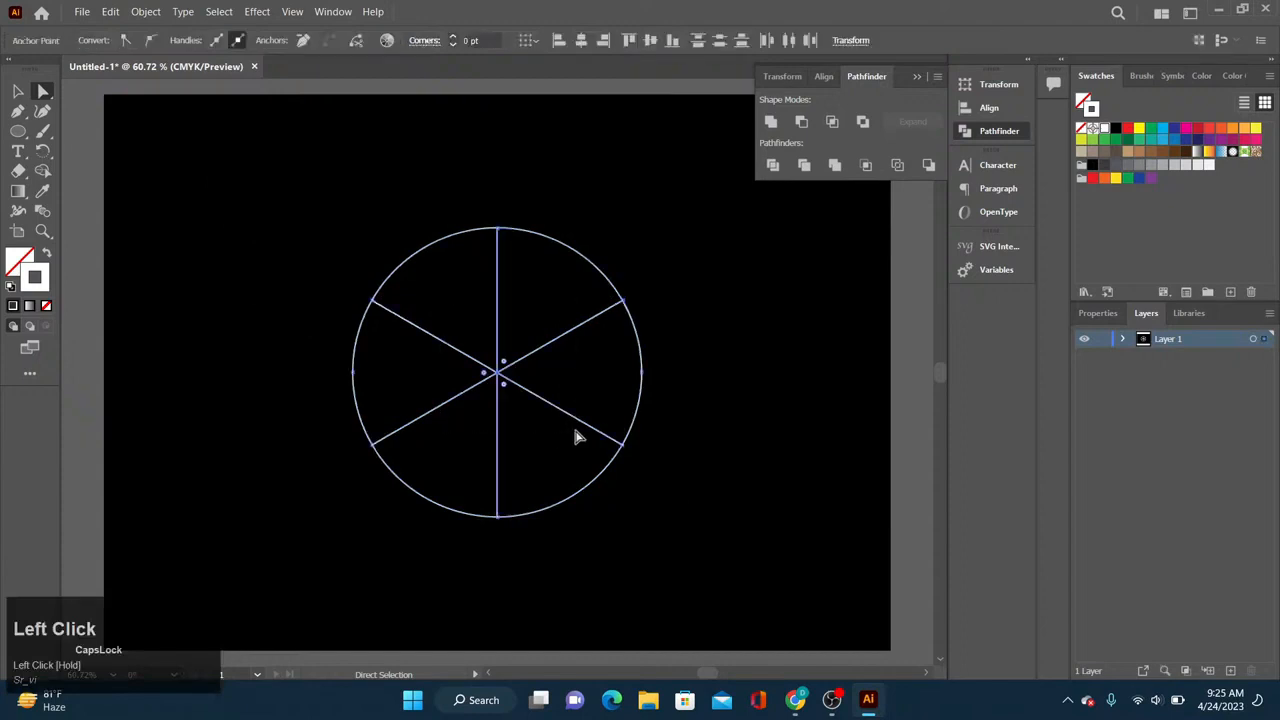
pyautogui.press('Delete')
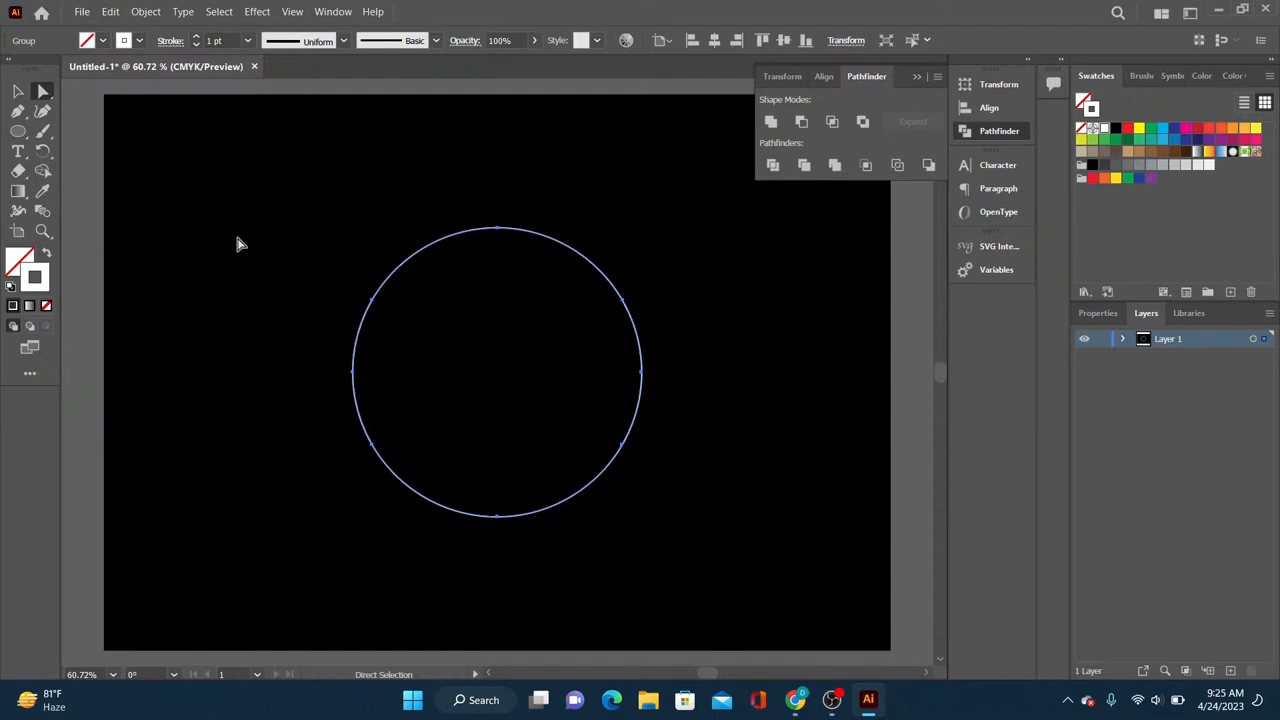
# Step: Set the arcs' stroke weight to 9 pt and apply the triangular variable width profile that tapers from thick to a point
pyautogui.press('ctrl')
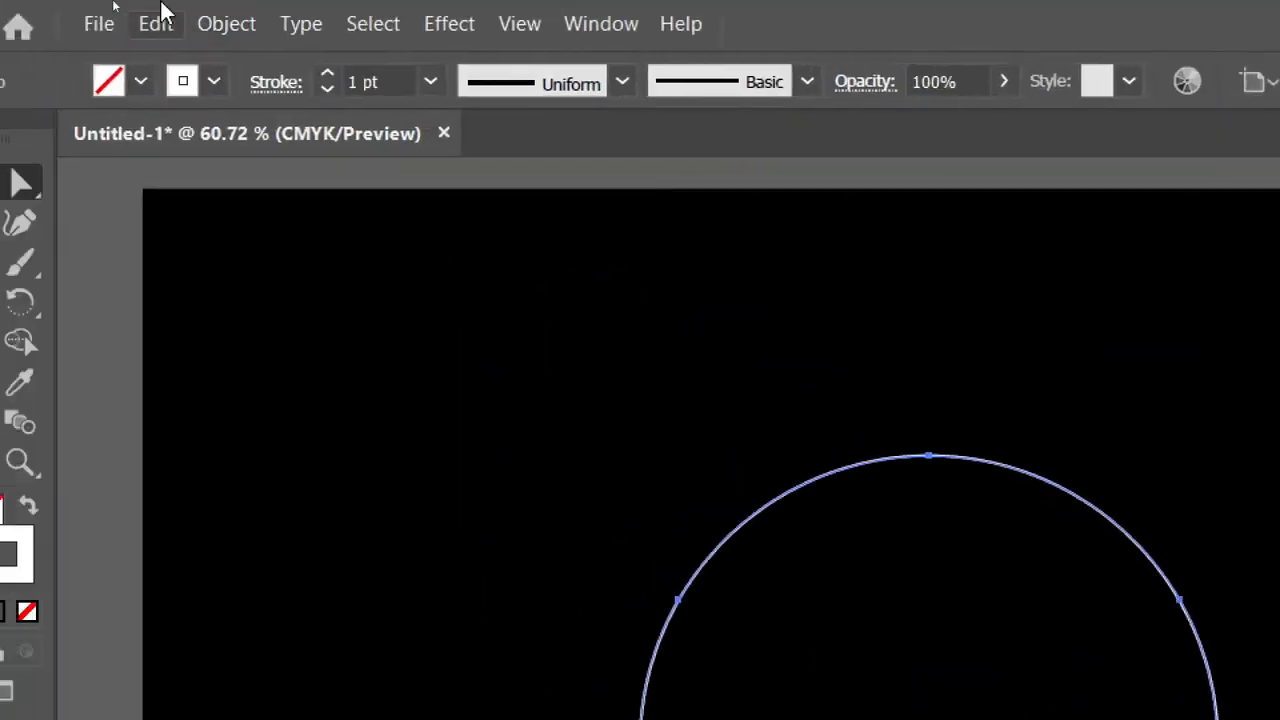
pyautogui.click(328, 75)
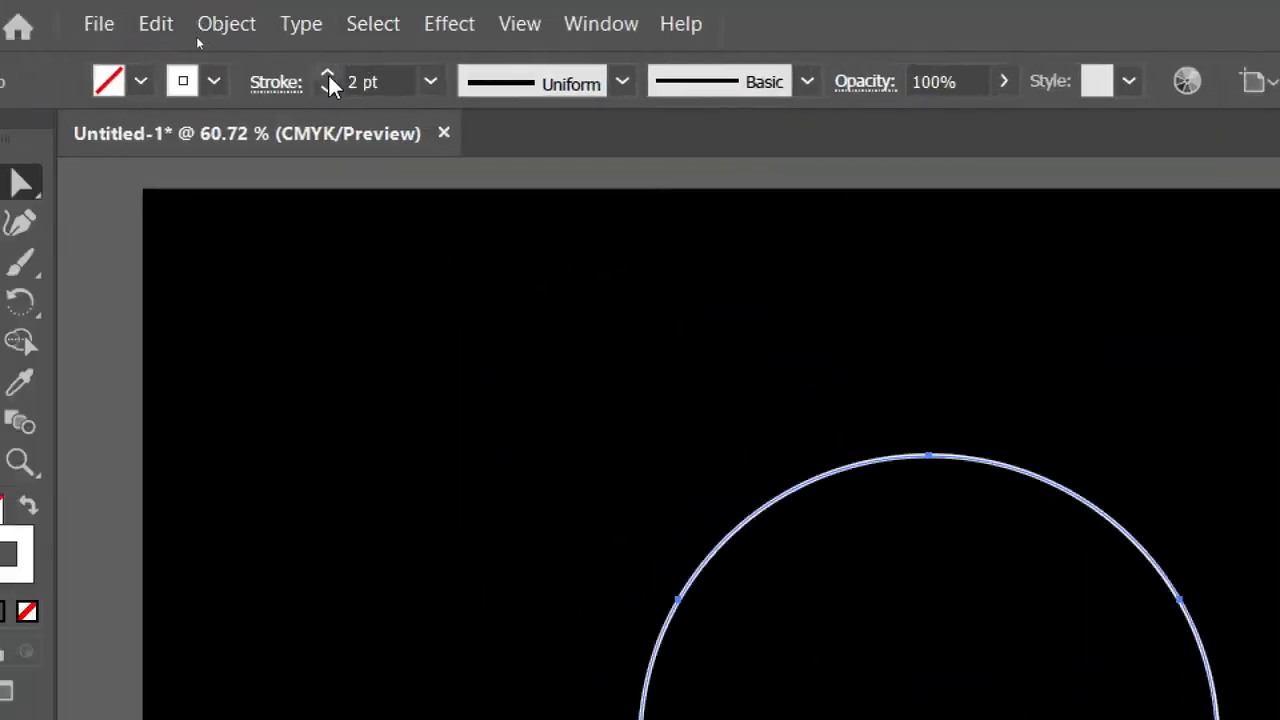
pyautogui.click(328, 75)
pyautogui.click(328, 75)
pyautogui.click(328, 75)
pyautogui.click(328, 75)
pyautogui.click(328, 75)
pyautogui.click(328, 75)
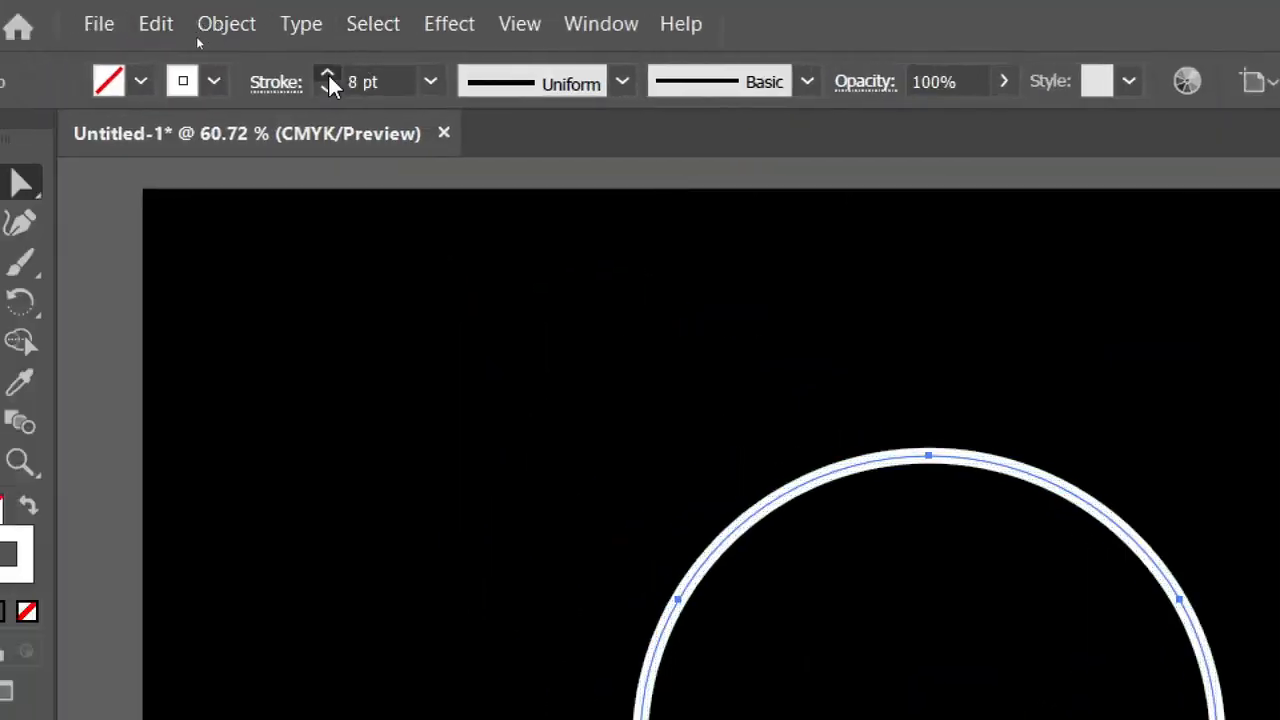
pyautogui.click(328, 75)
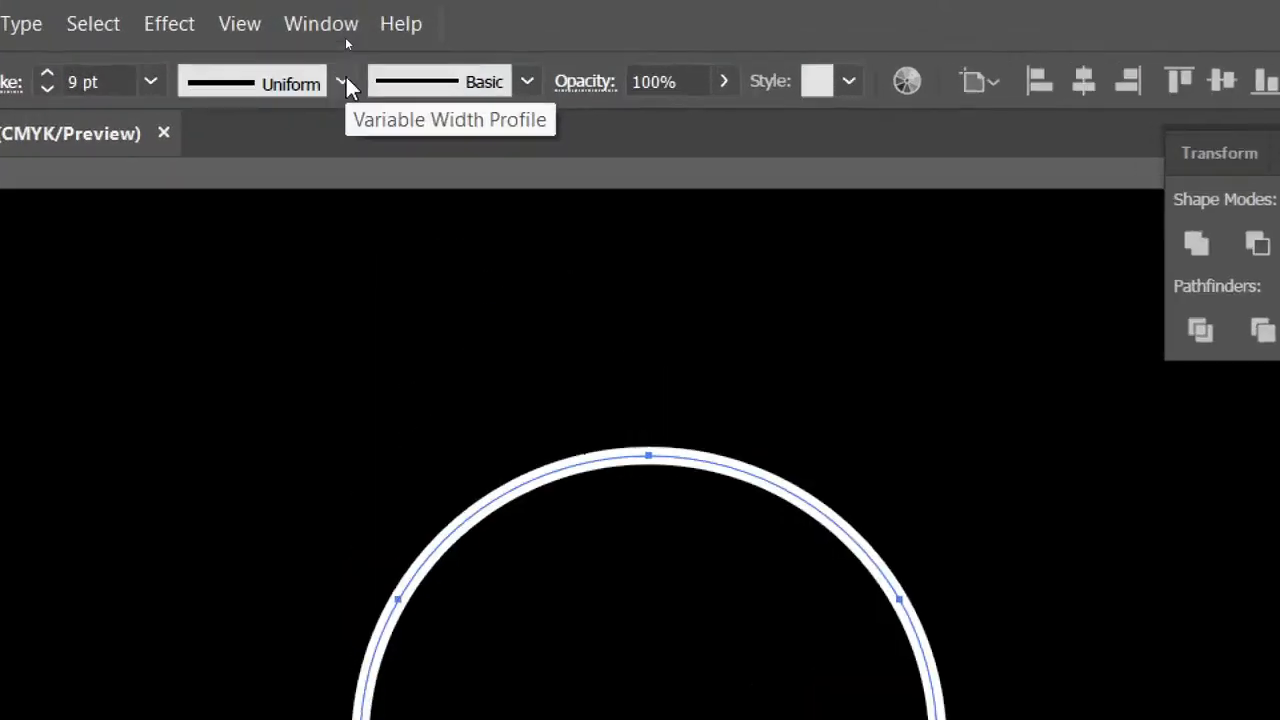
pyautogui.click(342, 81)
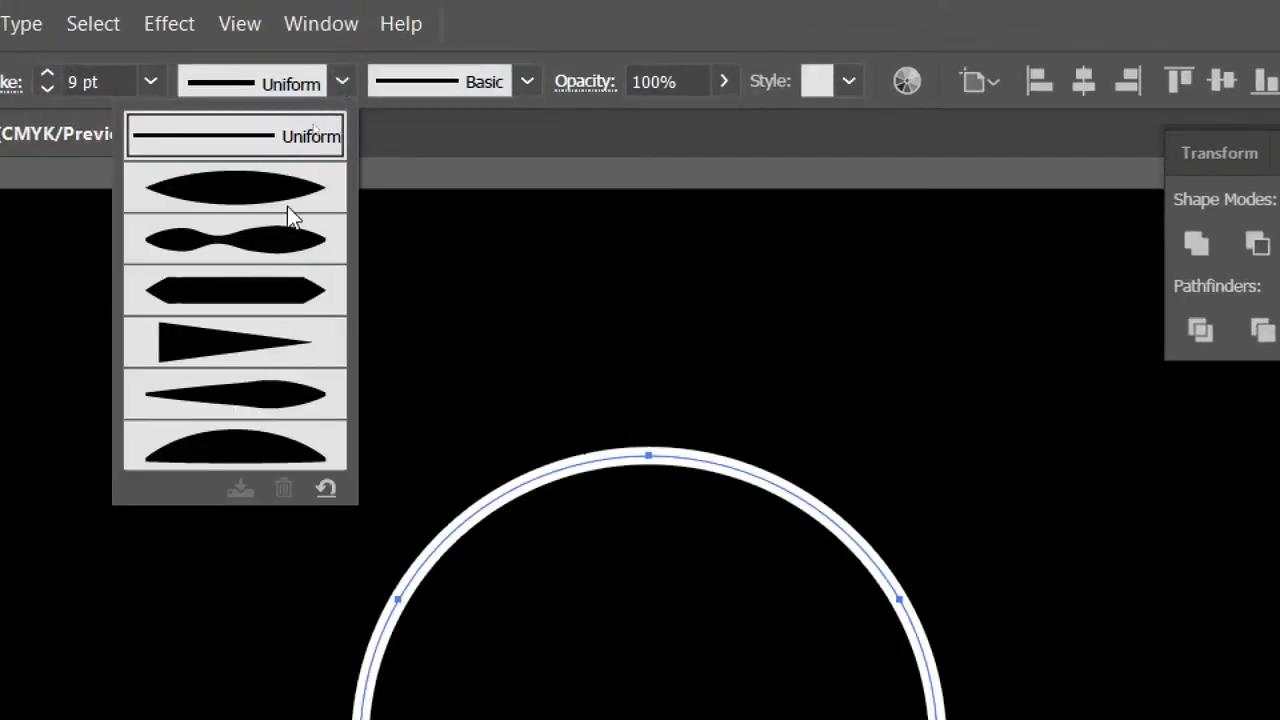
pyautogui.click(214, 334)
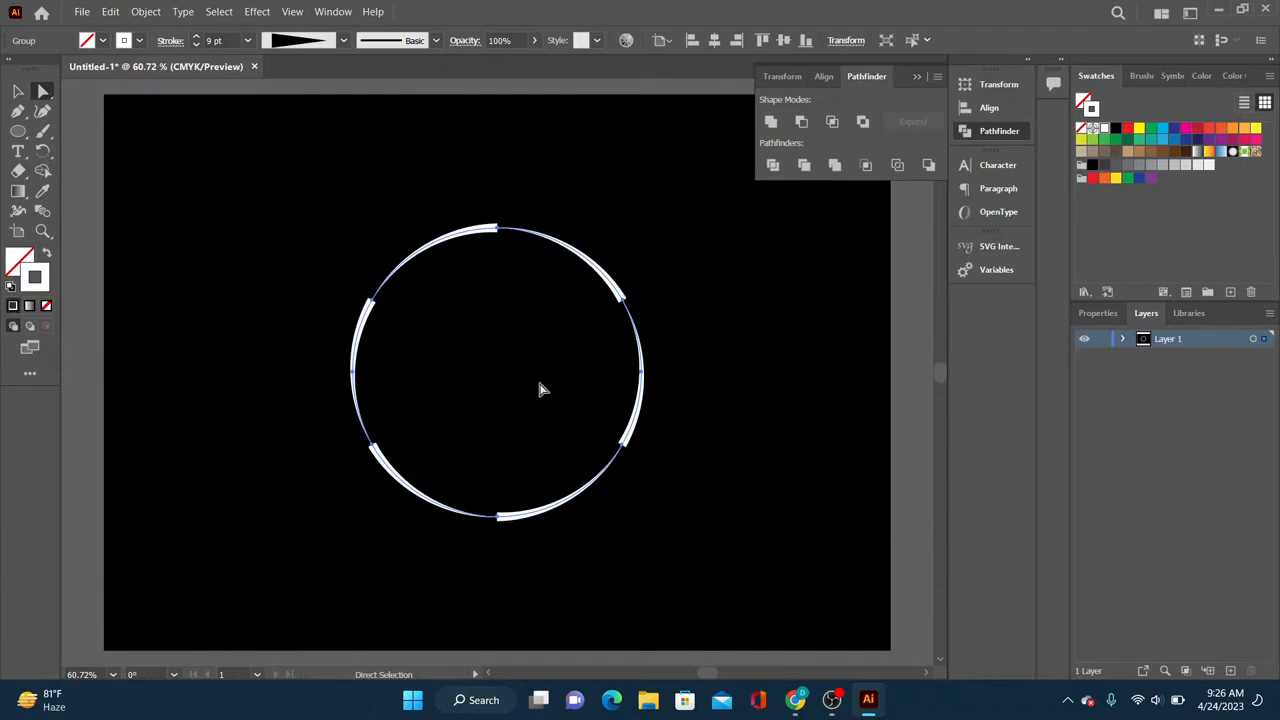
# Step: Give the arcs' stroke round caps and make it a dashed line with a 0 pt dash and an 18 pt gap
pyautogui.hotkey('ctrl', '4')
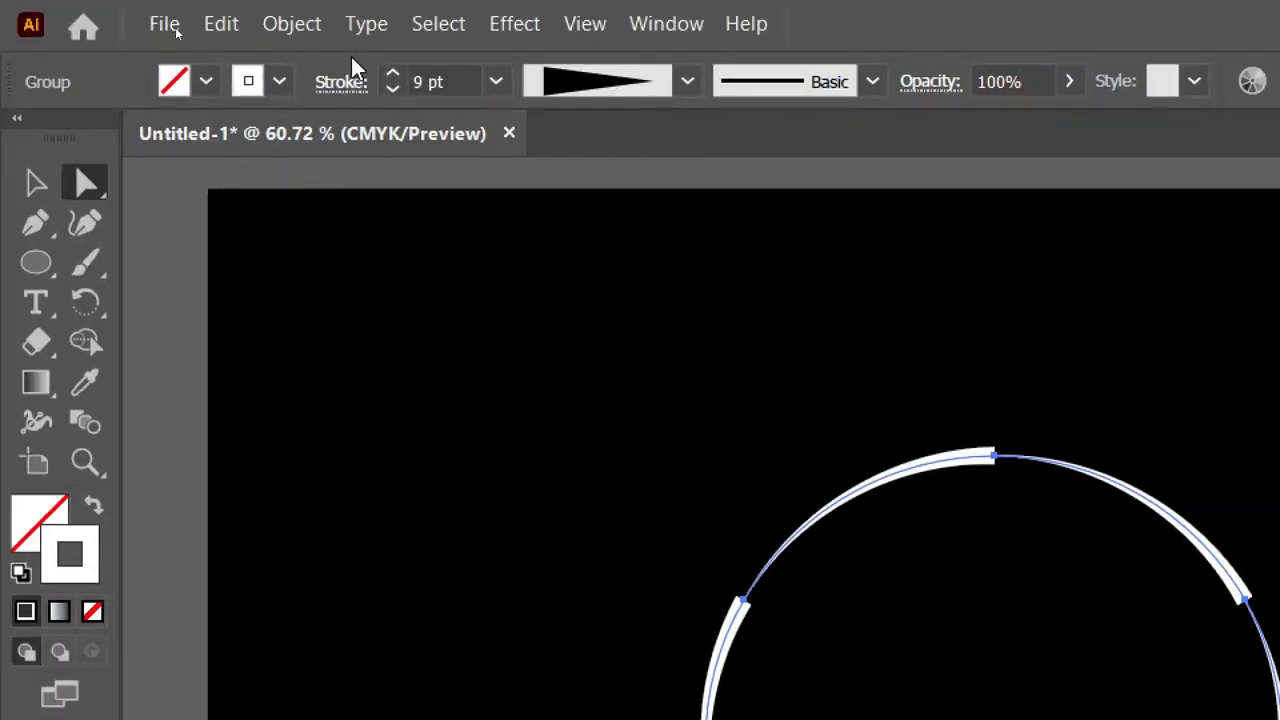
pyautogui.click(334, 86)
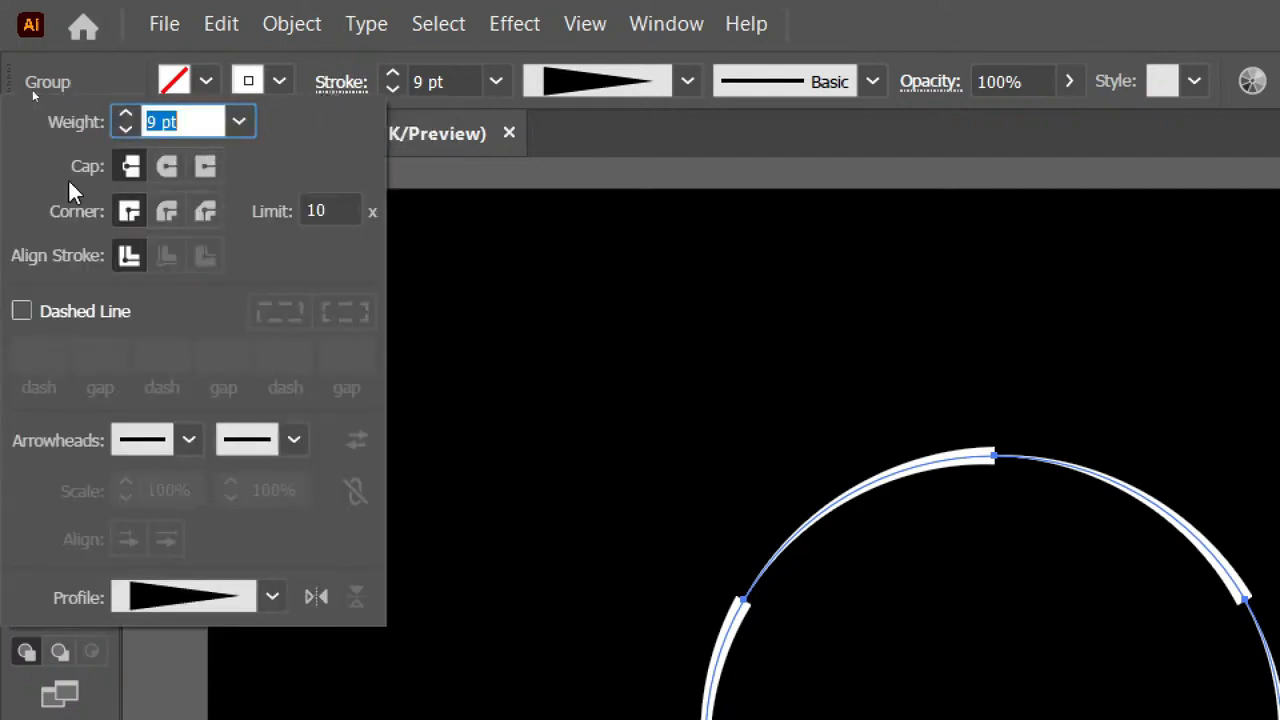
pyautogui.click(170, 174)
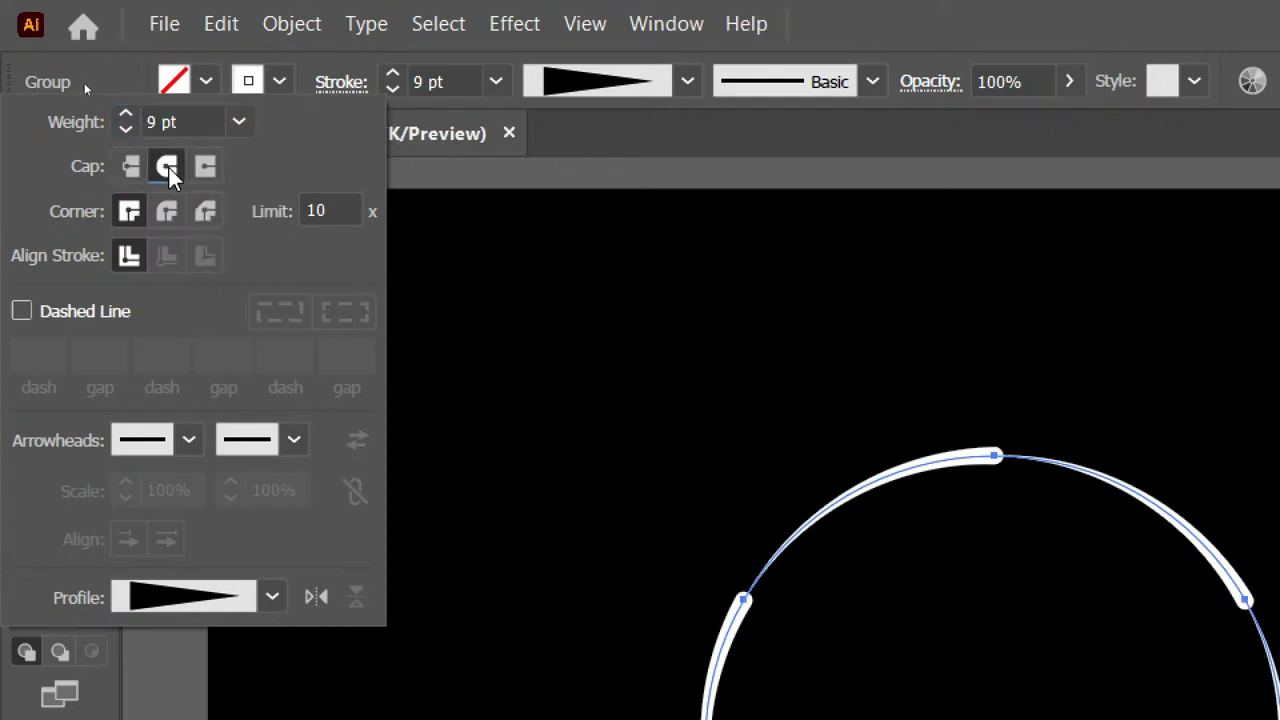
pyautogui.click(21, 312)
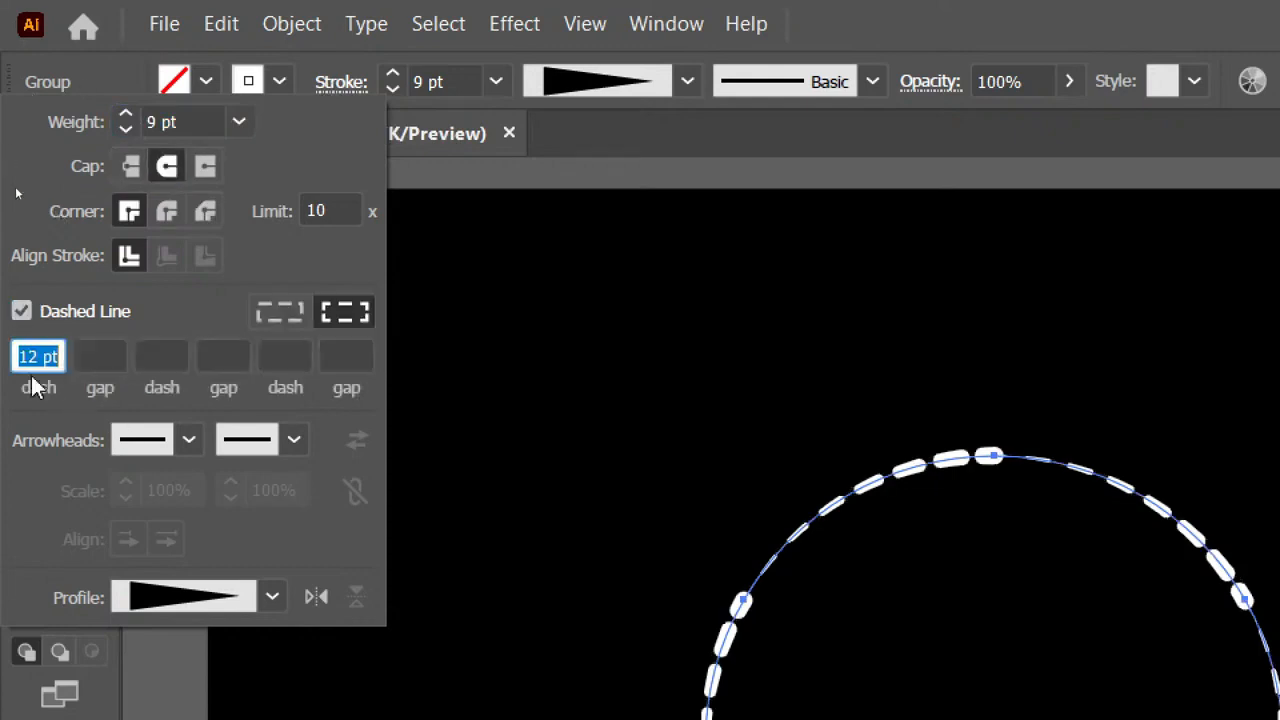
pyautogui.write('0')
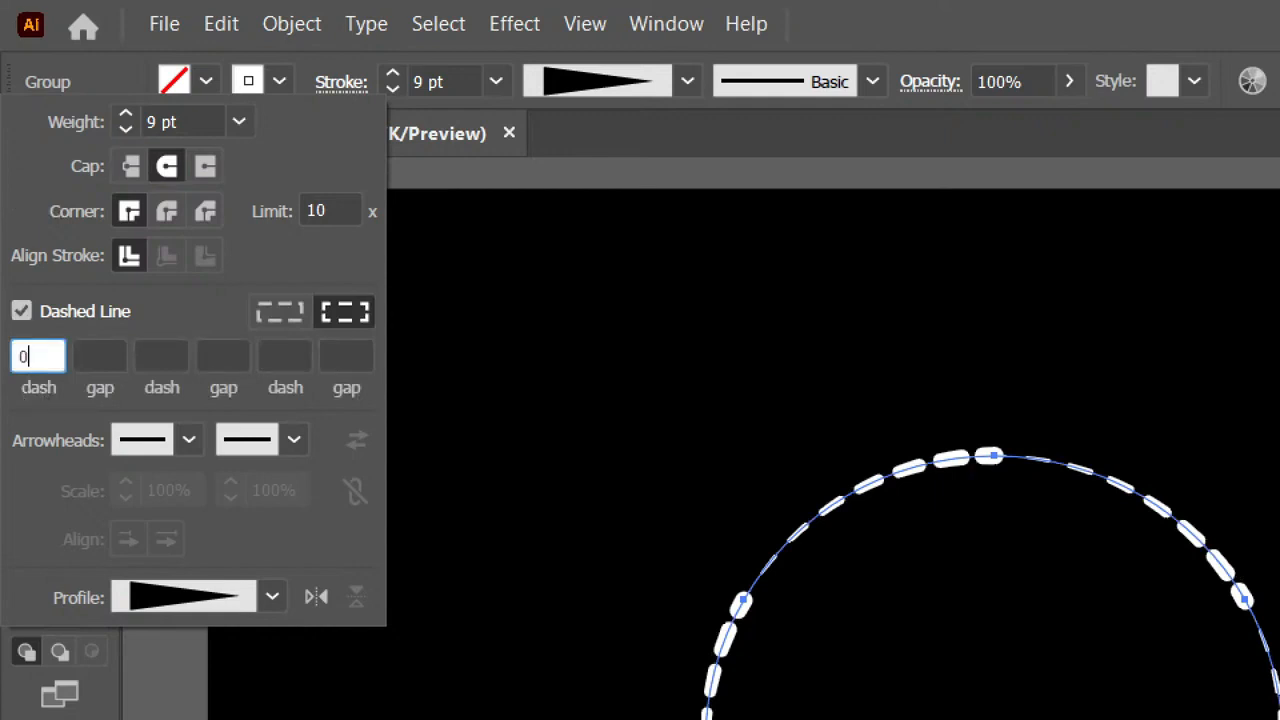
pyautogui.click(100, 356)
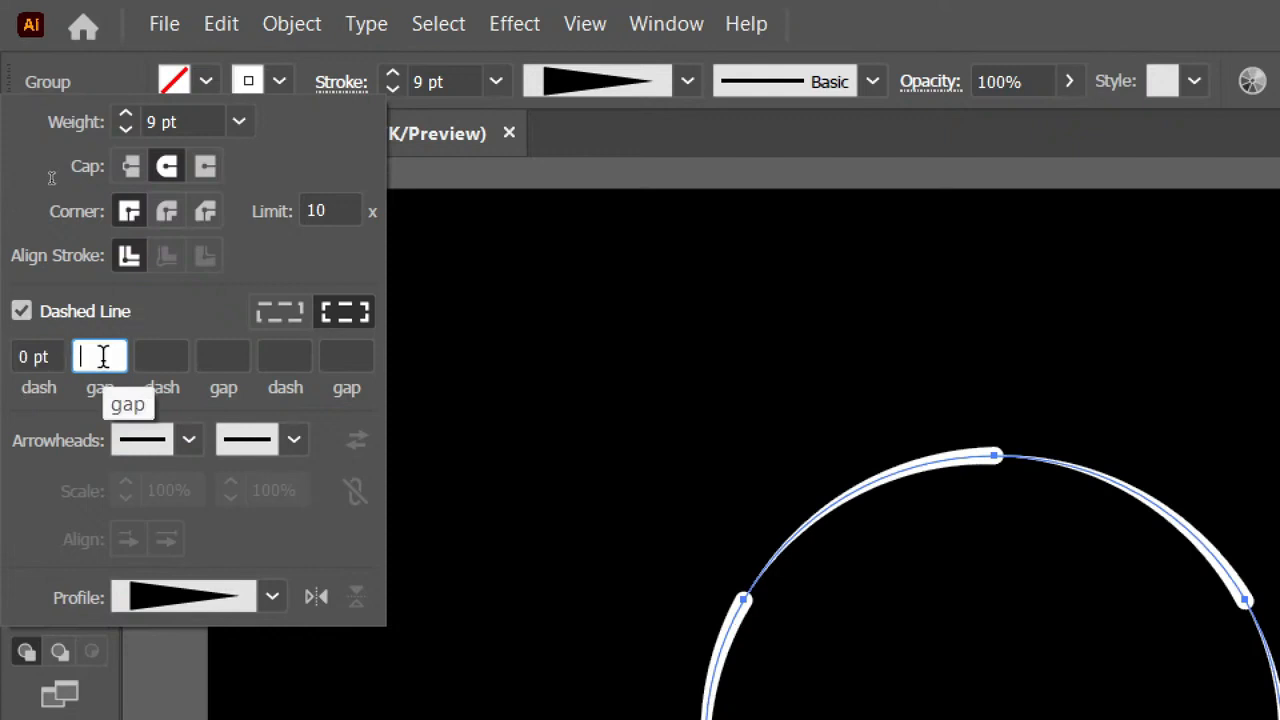
pyautogui.write('18')
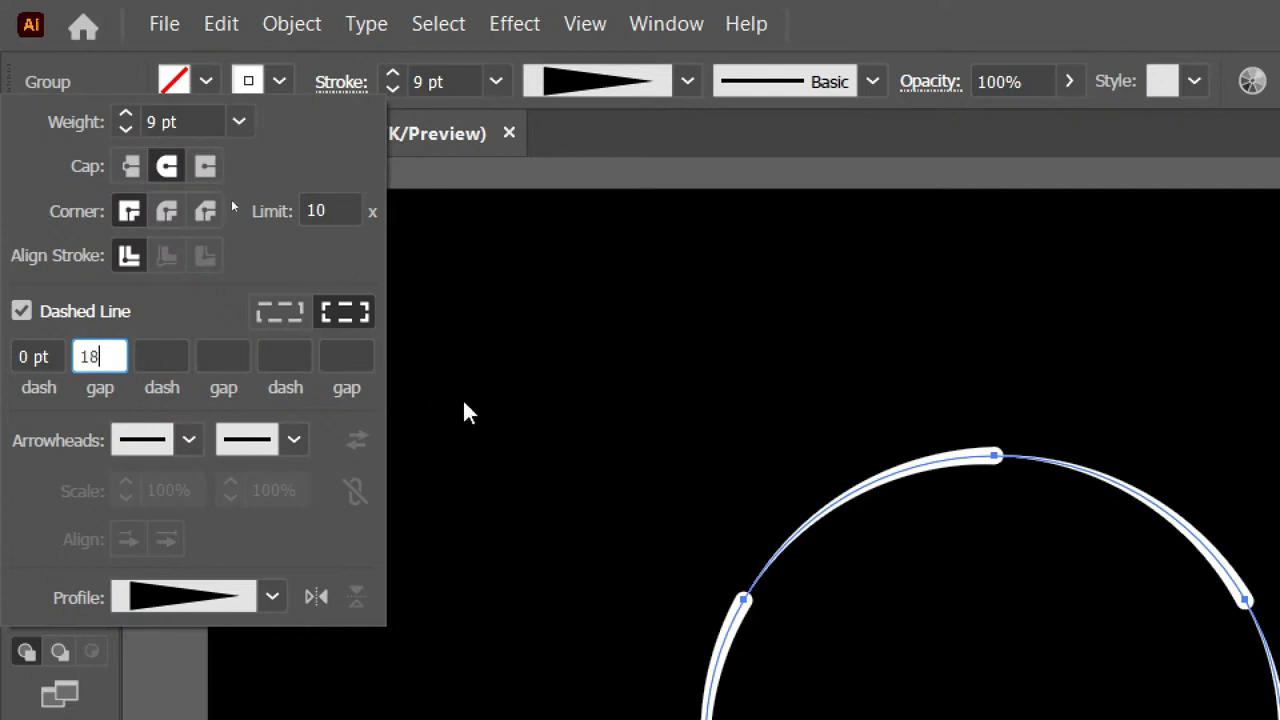
pyautogui.press('Return')
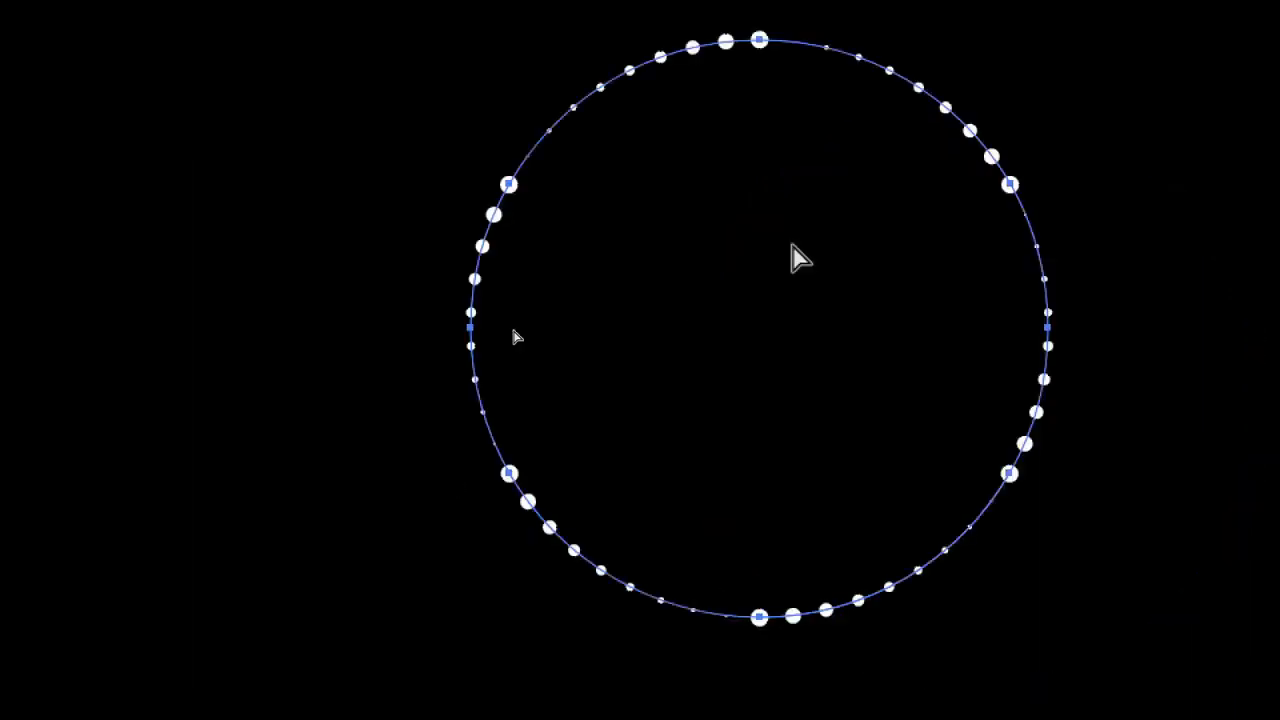
# Step: Ungroup the dotted arcs of the circle and clear the selection
pyautogui.press('v')
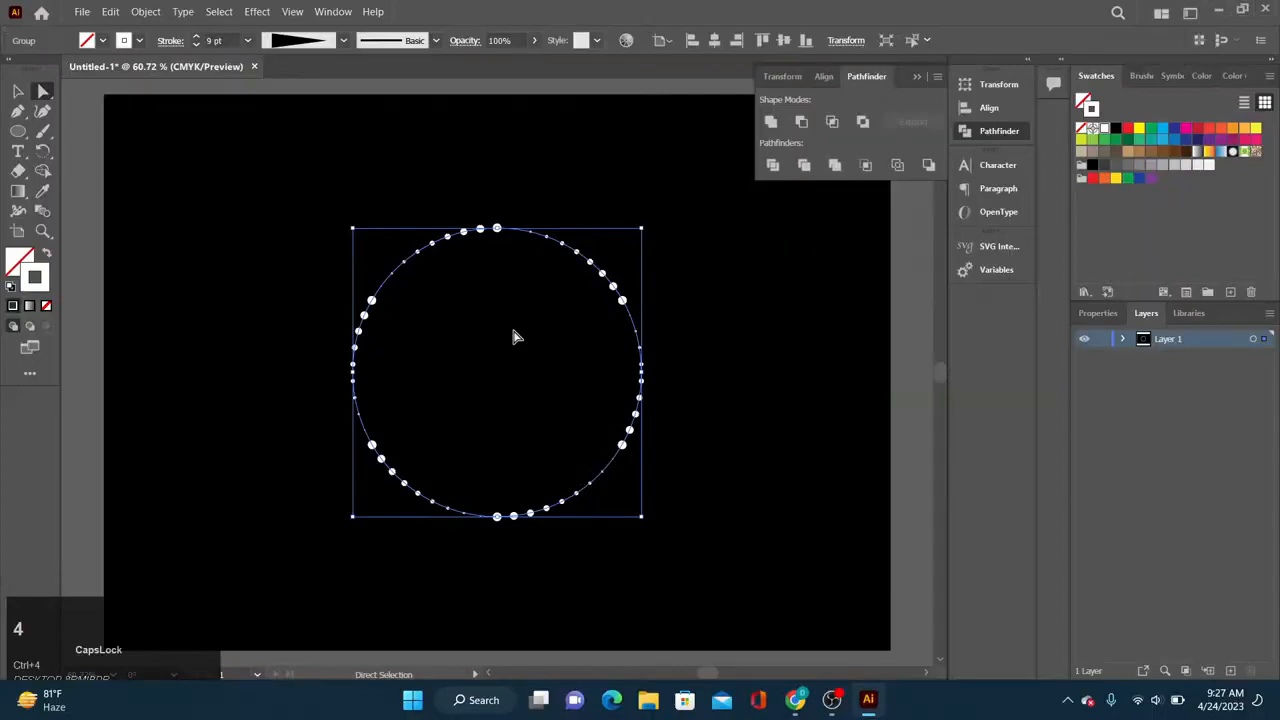
pyautogui.press('a')
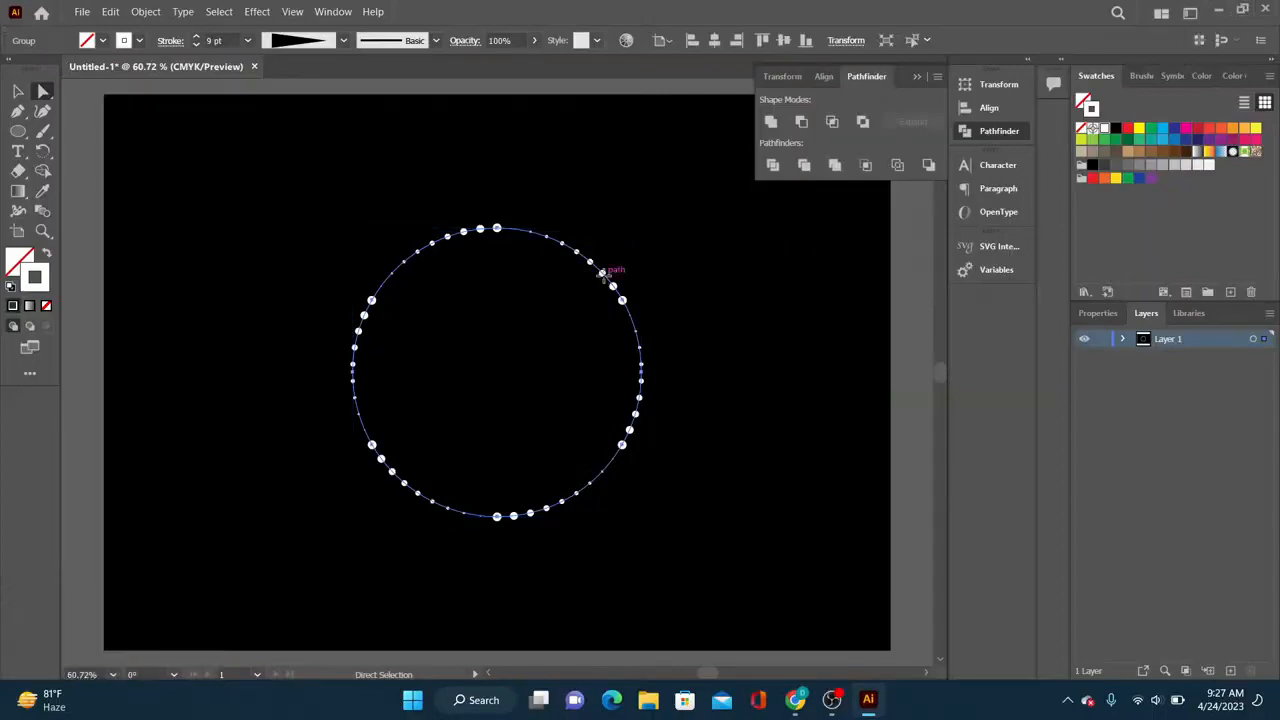
pyautogui.rightClick(605, 280)
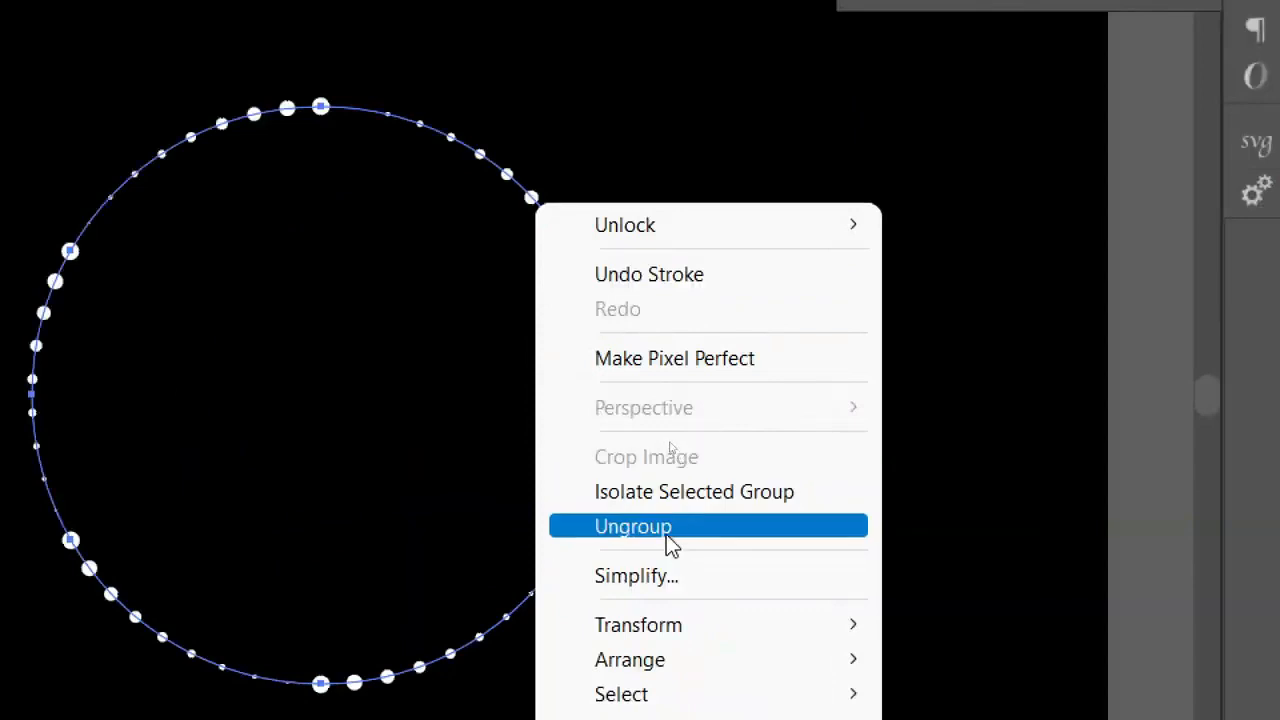
pyautogui.click(668, 530)
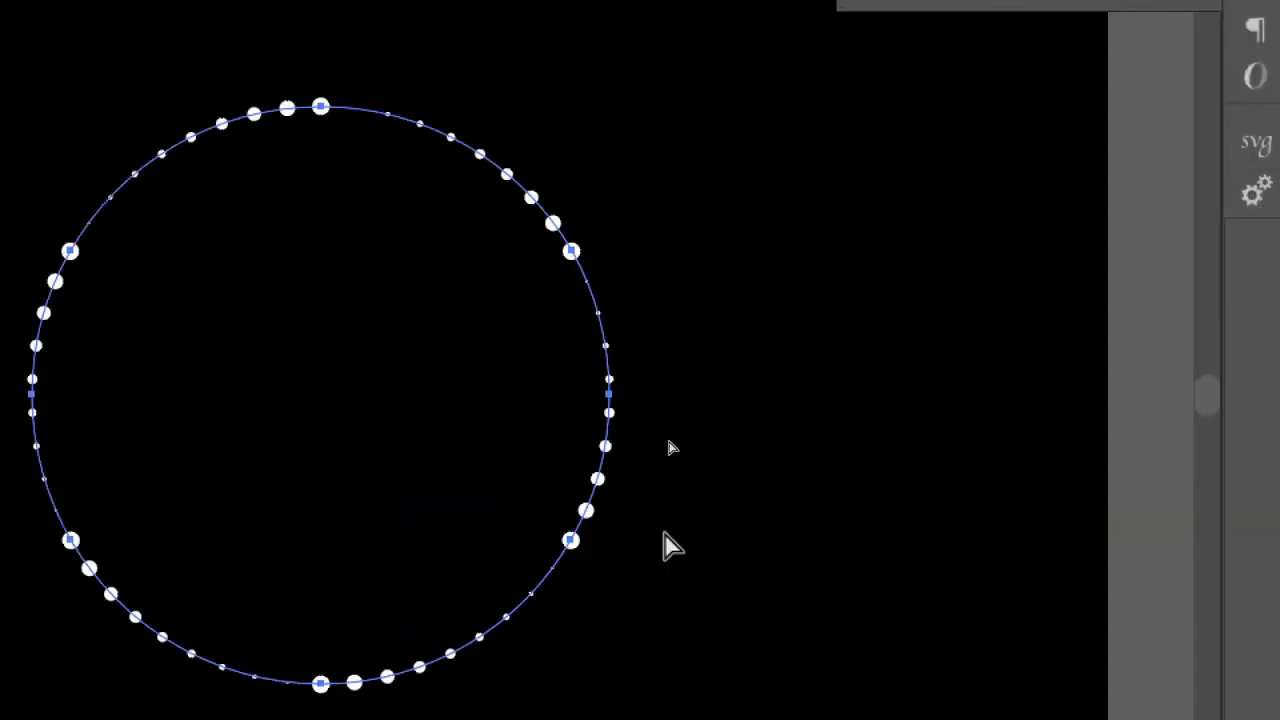
pyautogui.hotkey('ctrl', '4')
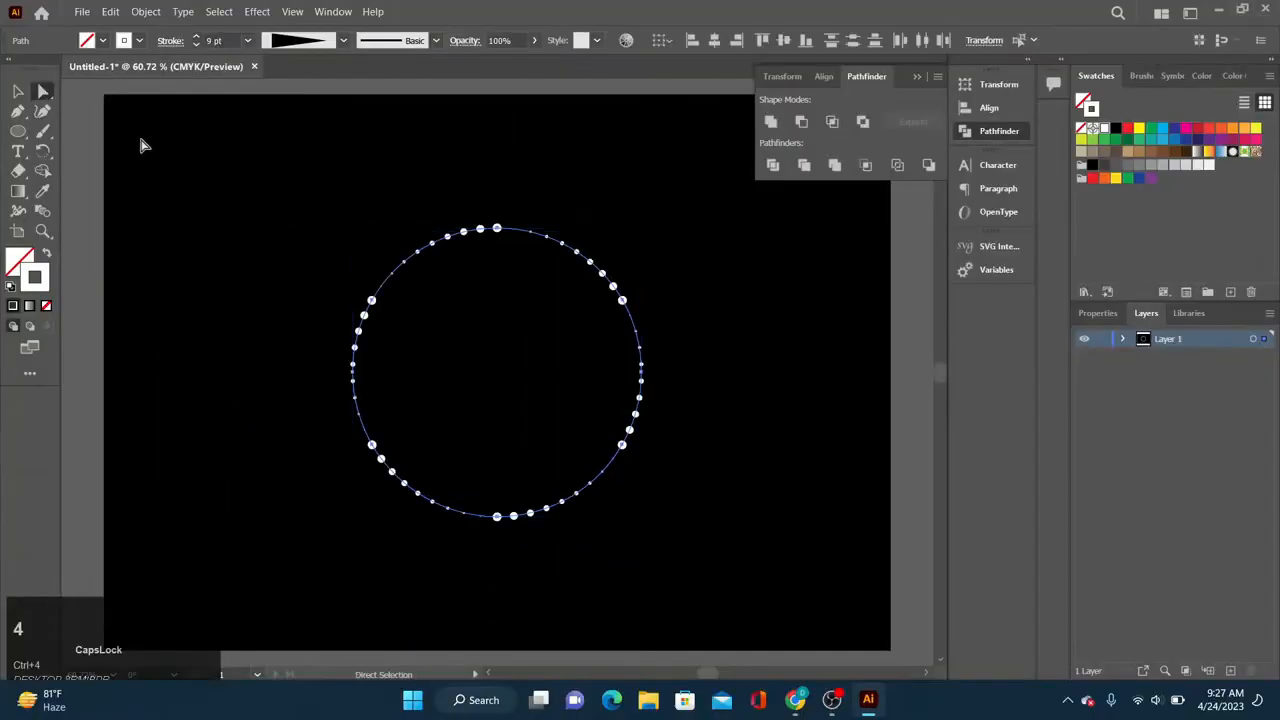
pyautogui.click(17, 91)
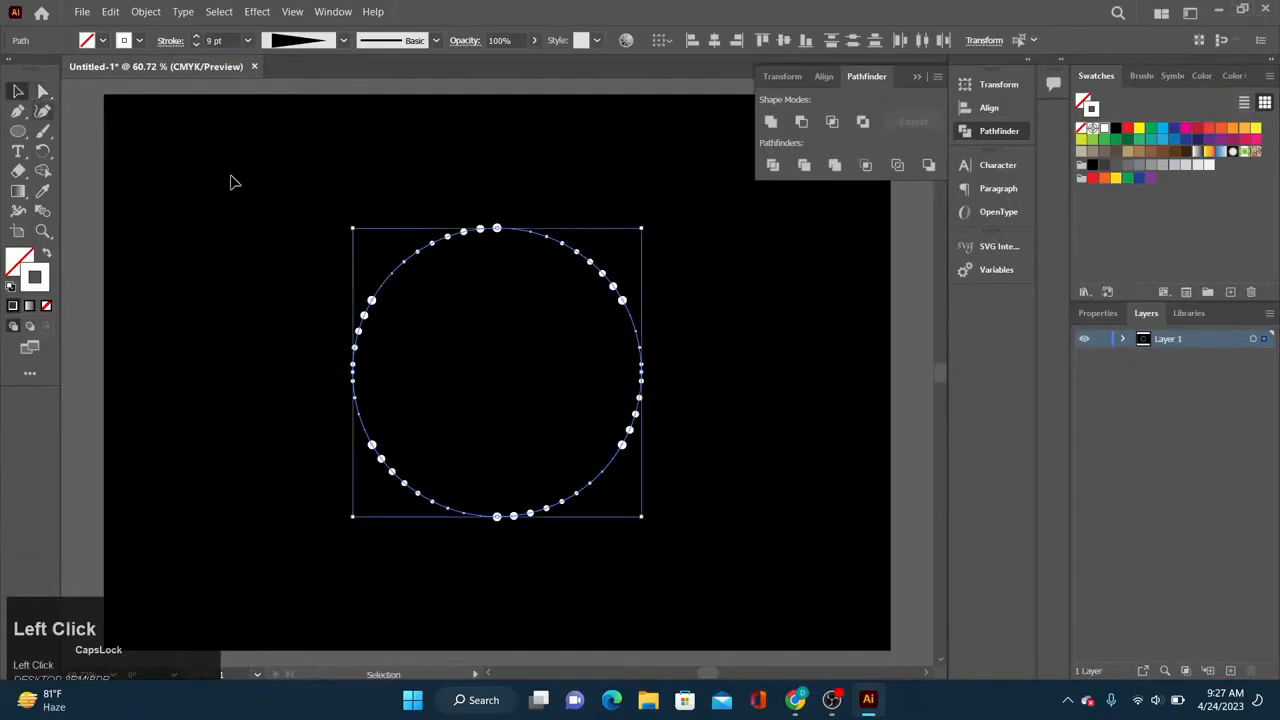
pyautogui.click(718, 364)
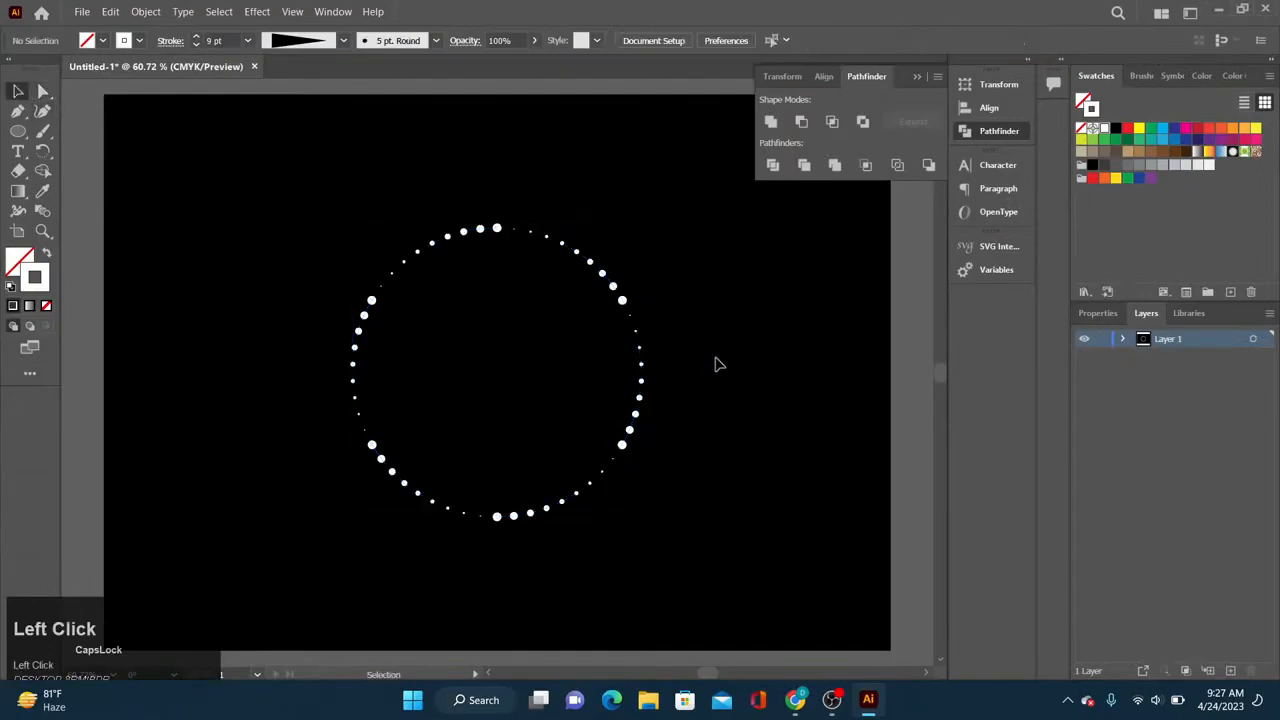
# Step: Recolour the circle's upper-right arc with a light orange stroke and its lower-right arc with a deeper orange stroke
pyautogui.click(610, 282)
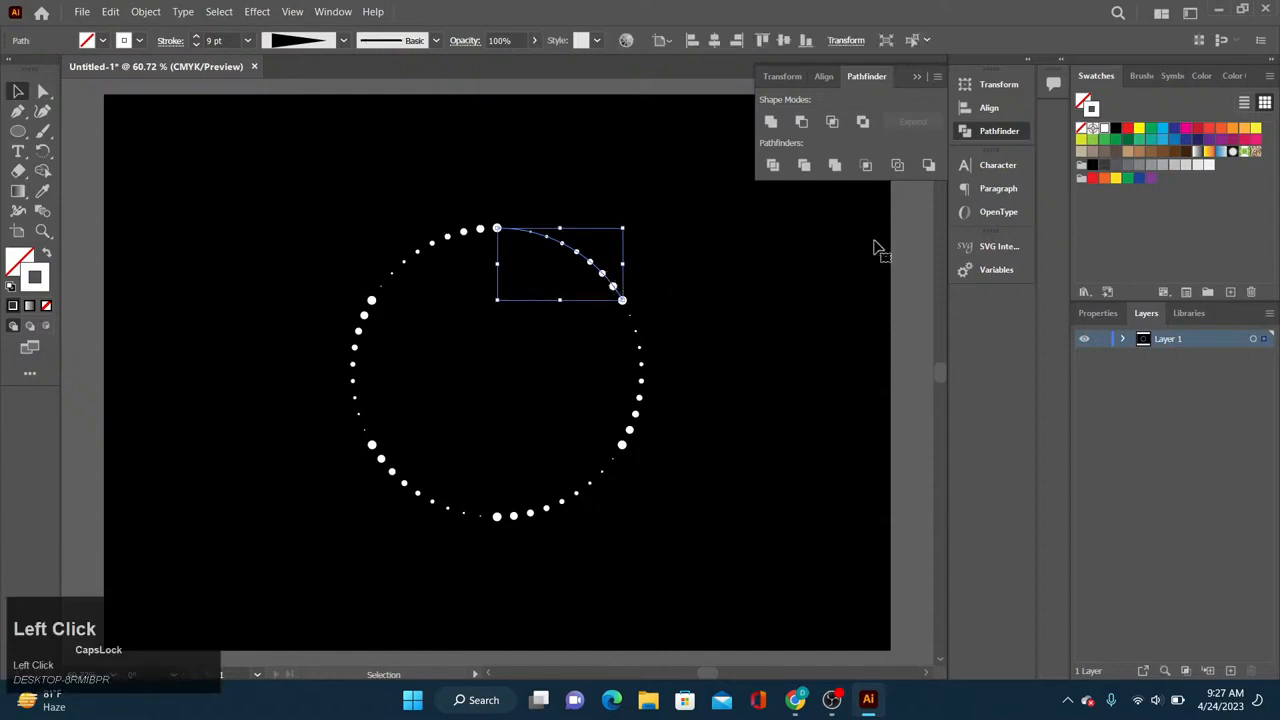
pyautogui.click(1240, 136)
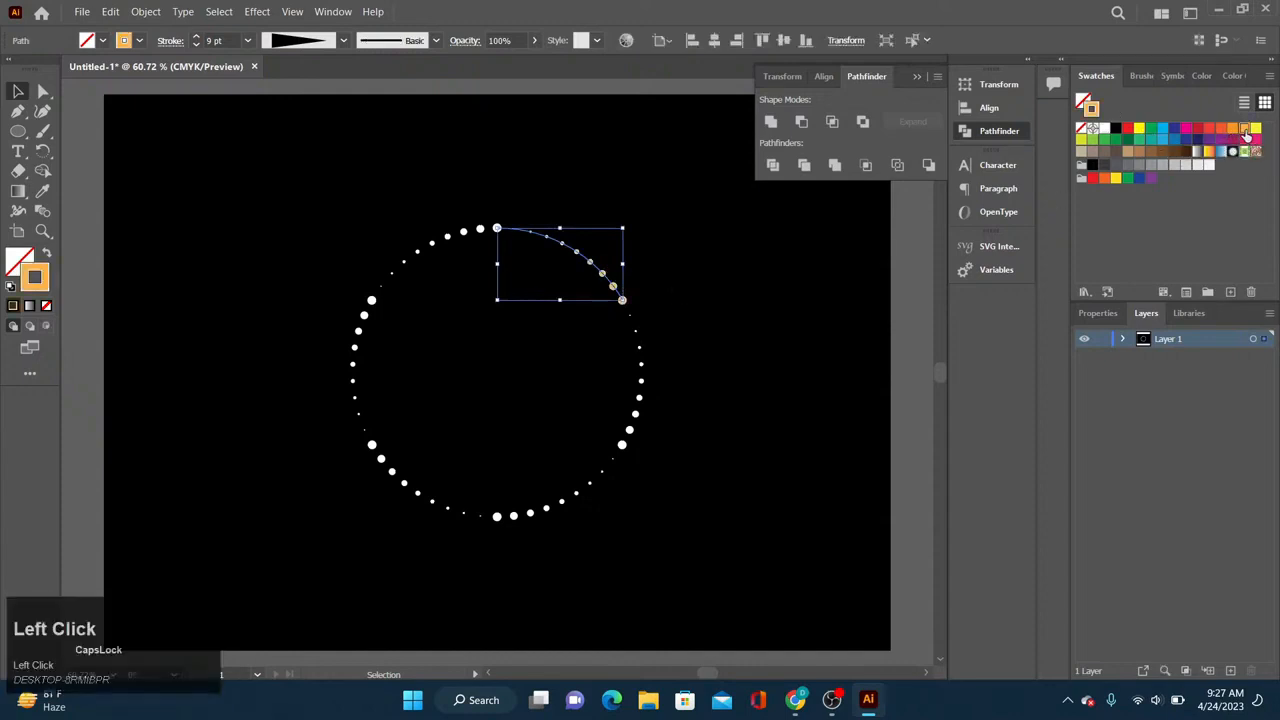
pyautogui.click(805, 490)
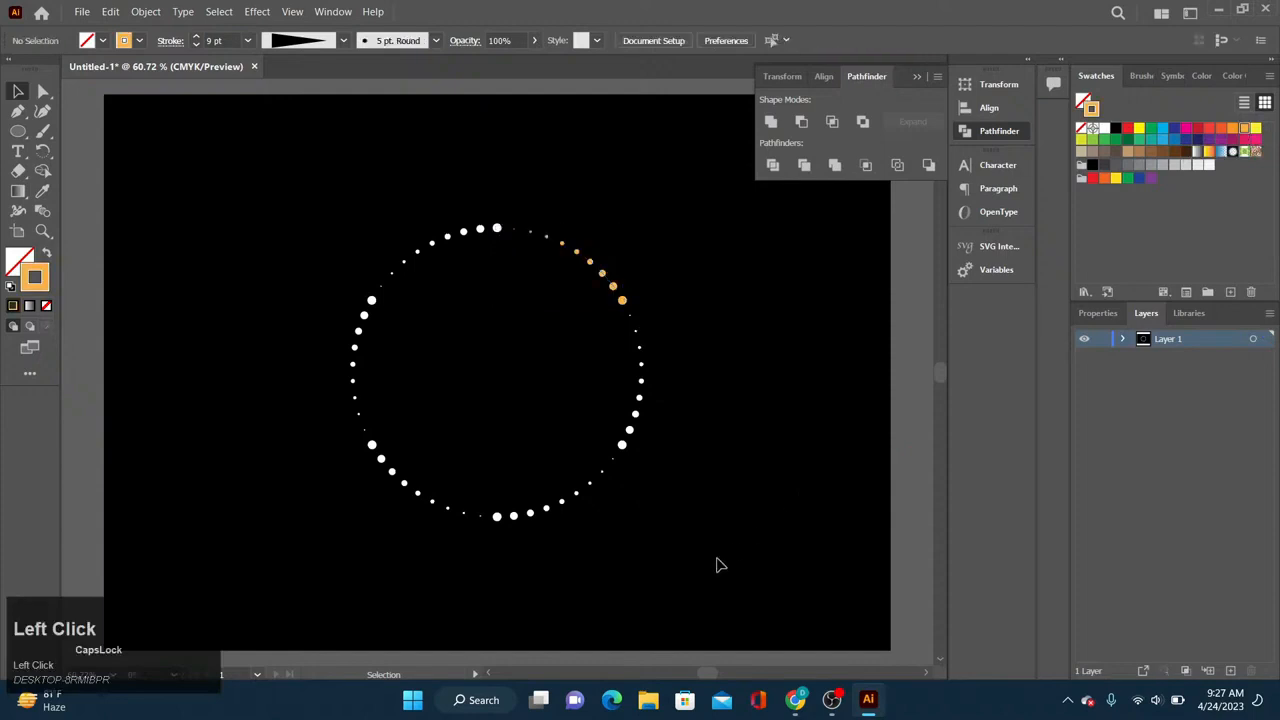
pyautogui.click(556, 500)
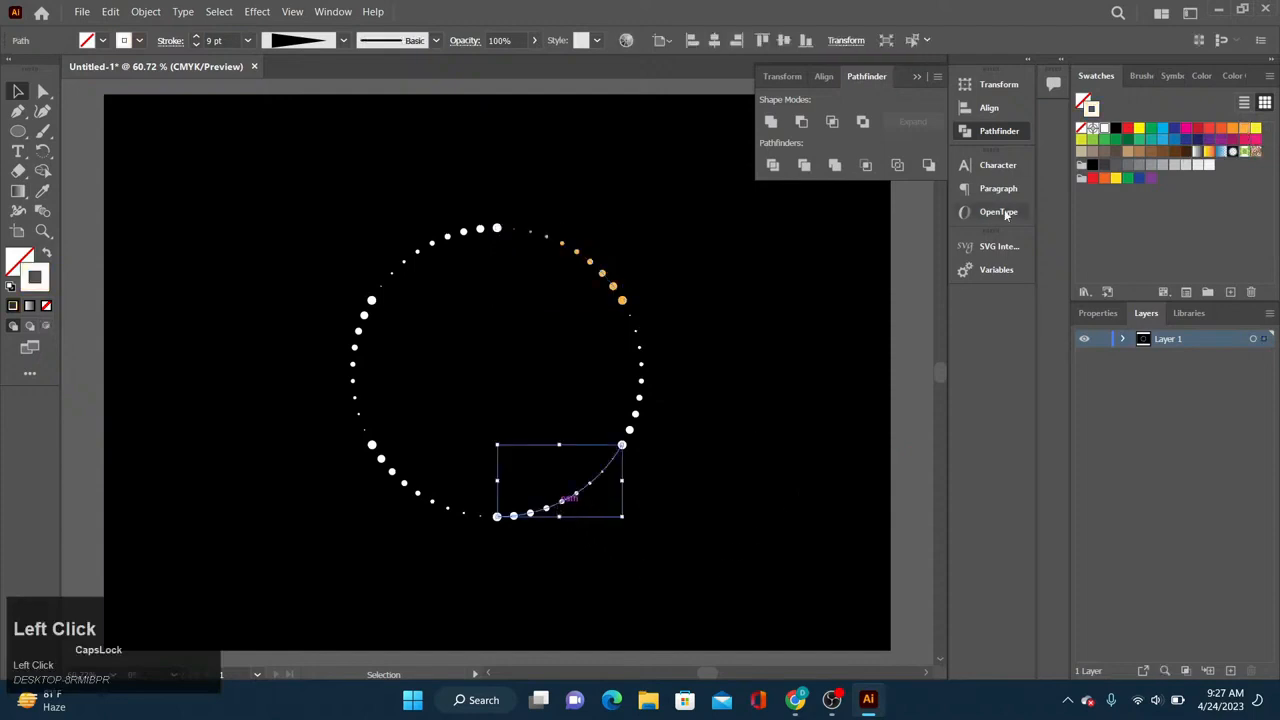
pyautogui.click(1231, 130)
pyautogui.click(800, 436)
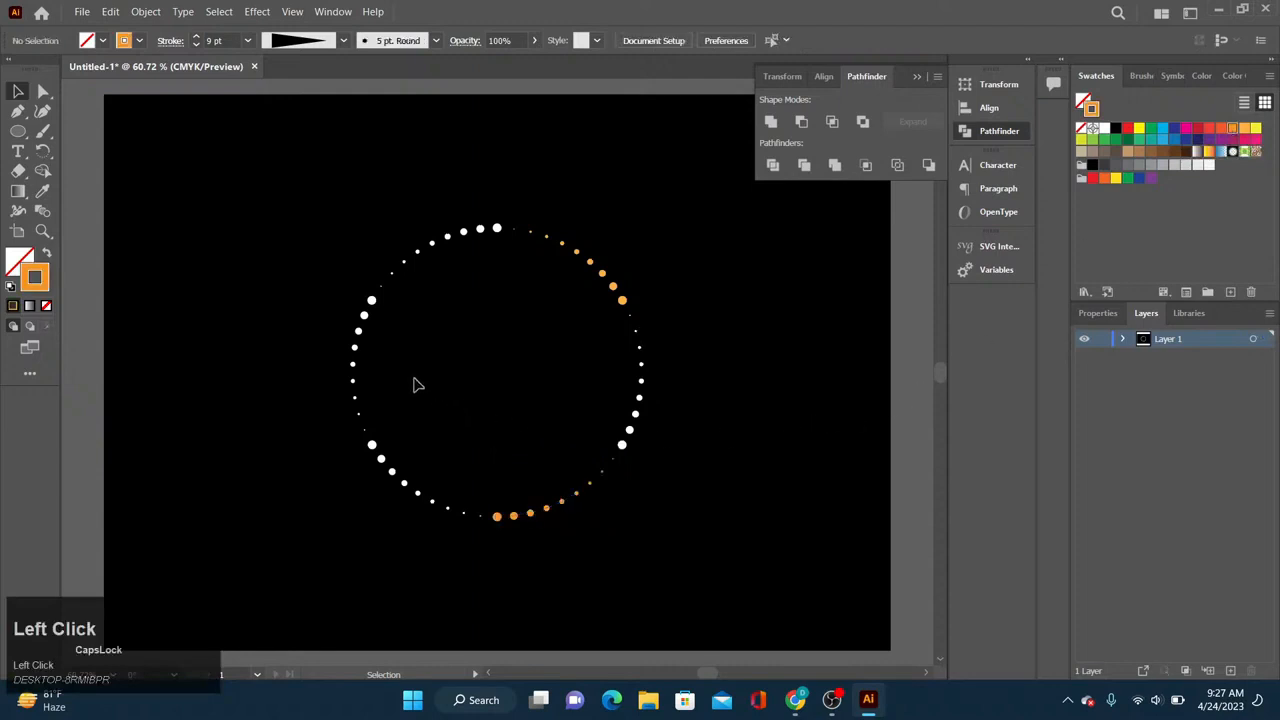
# Step: Recolour the circle's left dotted arc with a red-orange stroke and clear the selection
pyautogui.click(358, 342)
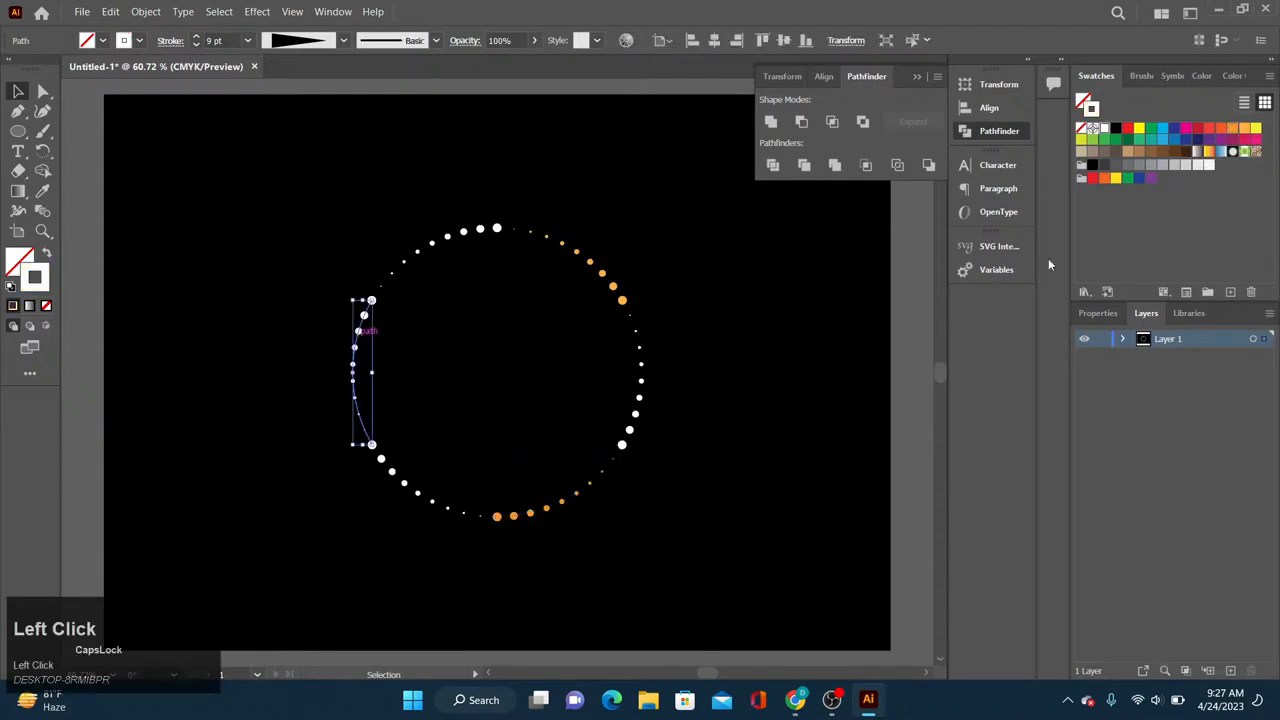
pyautogui.click(1222, 129)
pyautogui.click(806, 428)
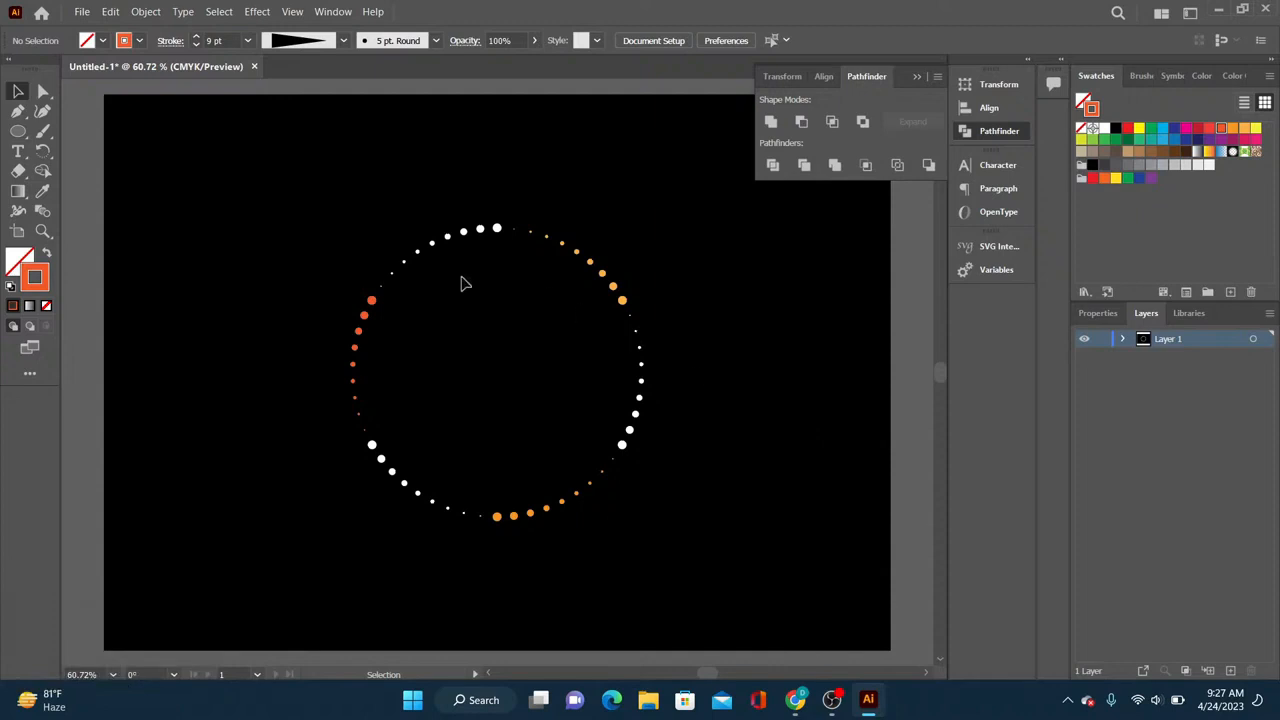
# Step: Select all six dotted arcs of the circle and group them
pyautogui.moveTo(268, 200); pyautogui.dragTo(694, 567)
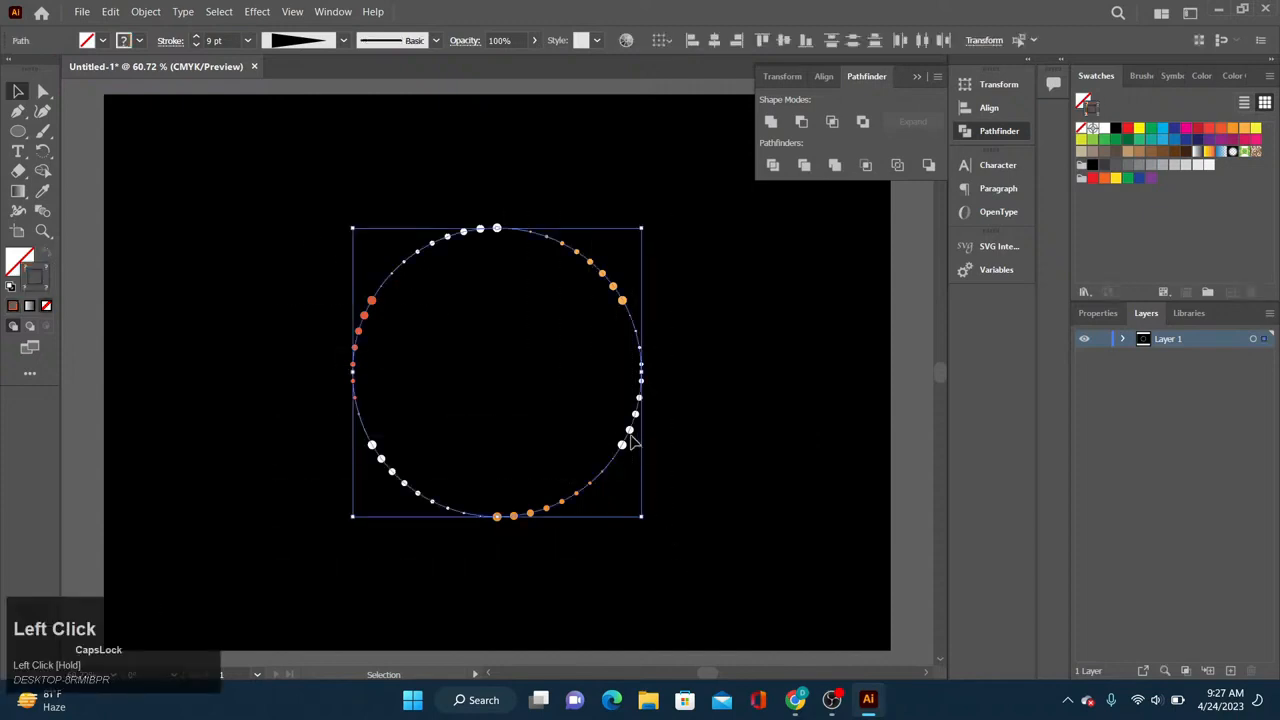
pyautogui.rightClick(632, 440)
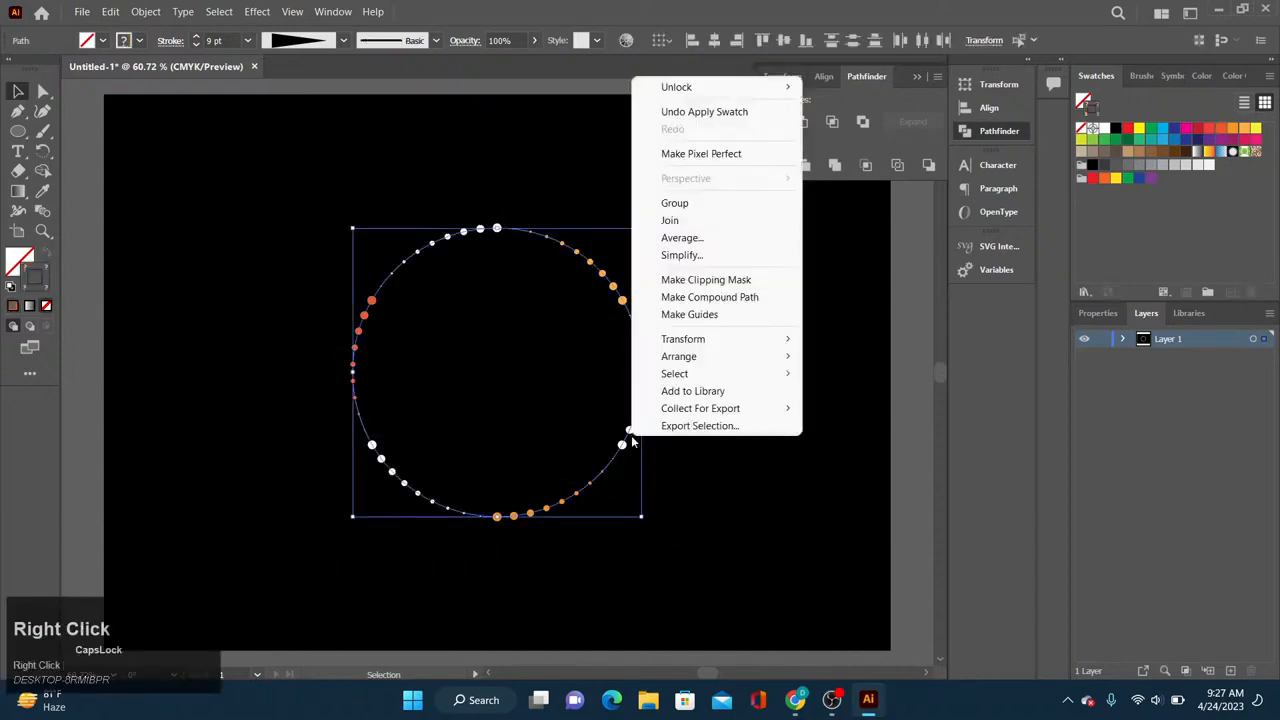
pyautogui.click(706, 204)
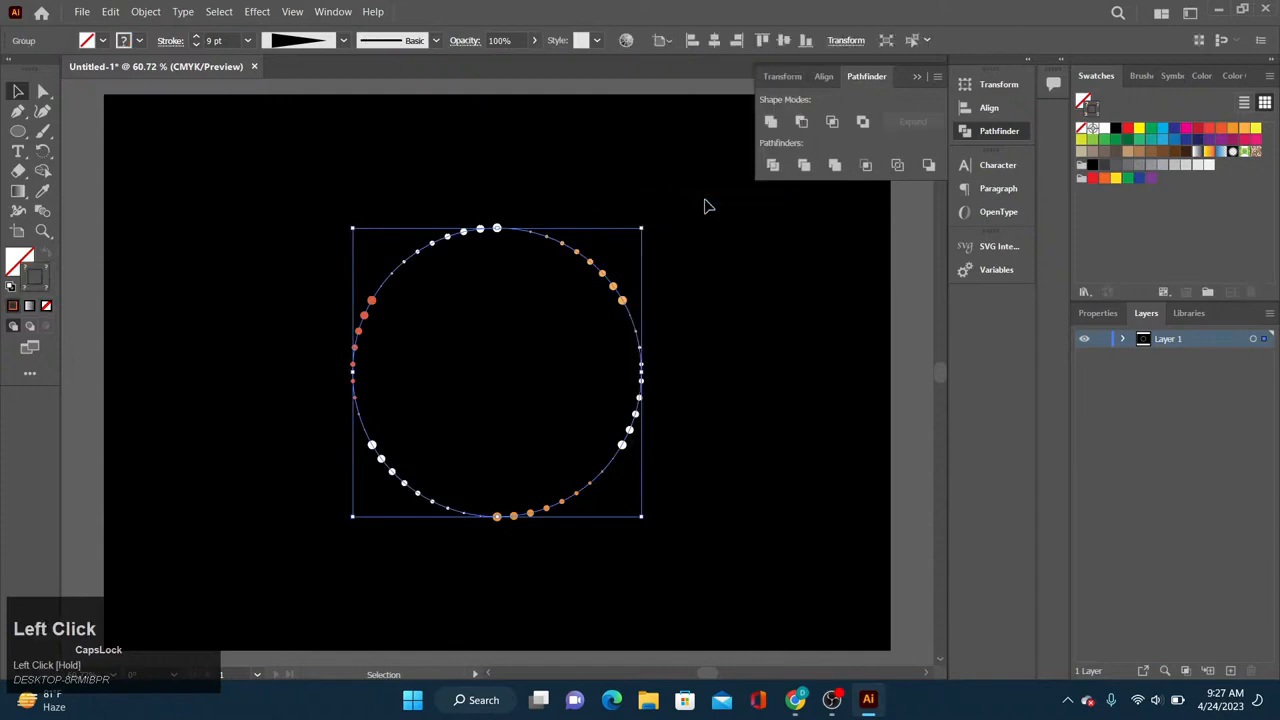
# Step: Start a Transform effect on the grouped circle with horizontal and vertical scale both set to 90%
pyautogui.hotkey('ctrl', 'a')
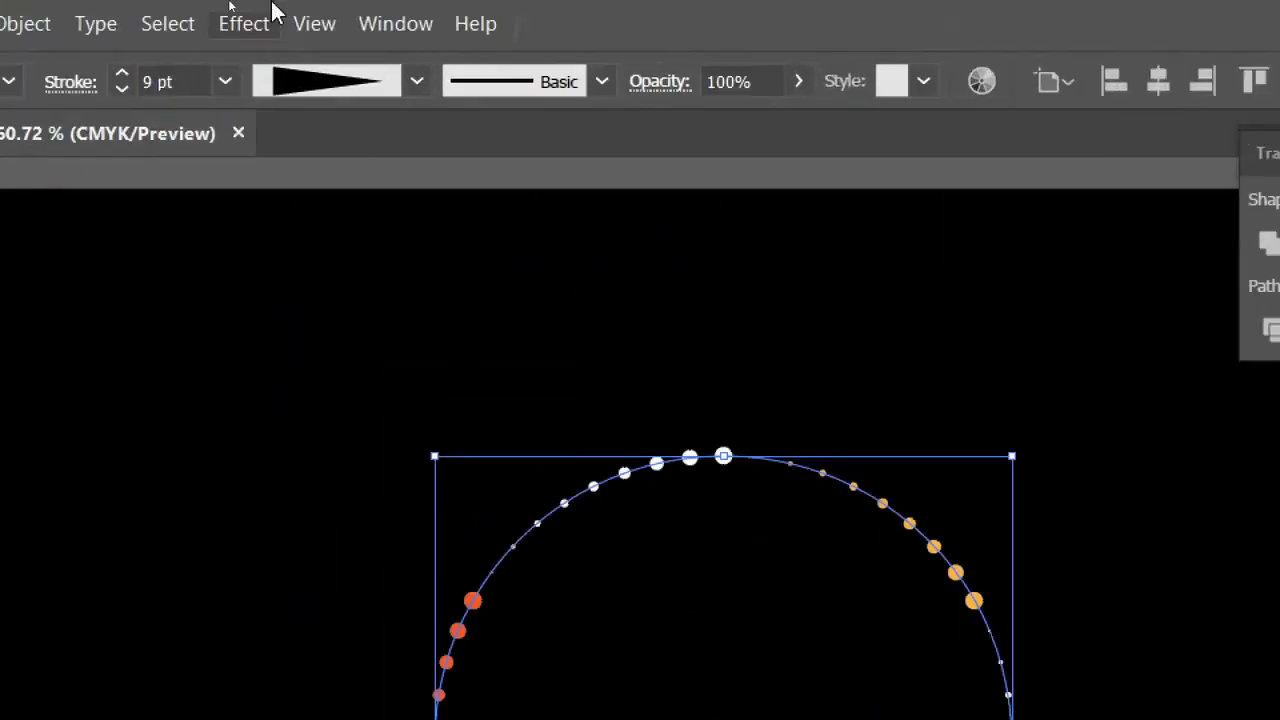
pyautogui.click(256, 24)
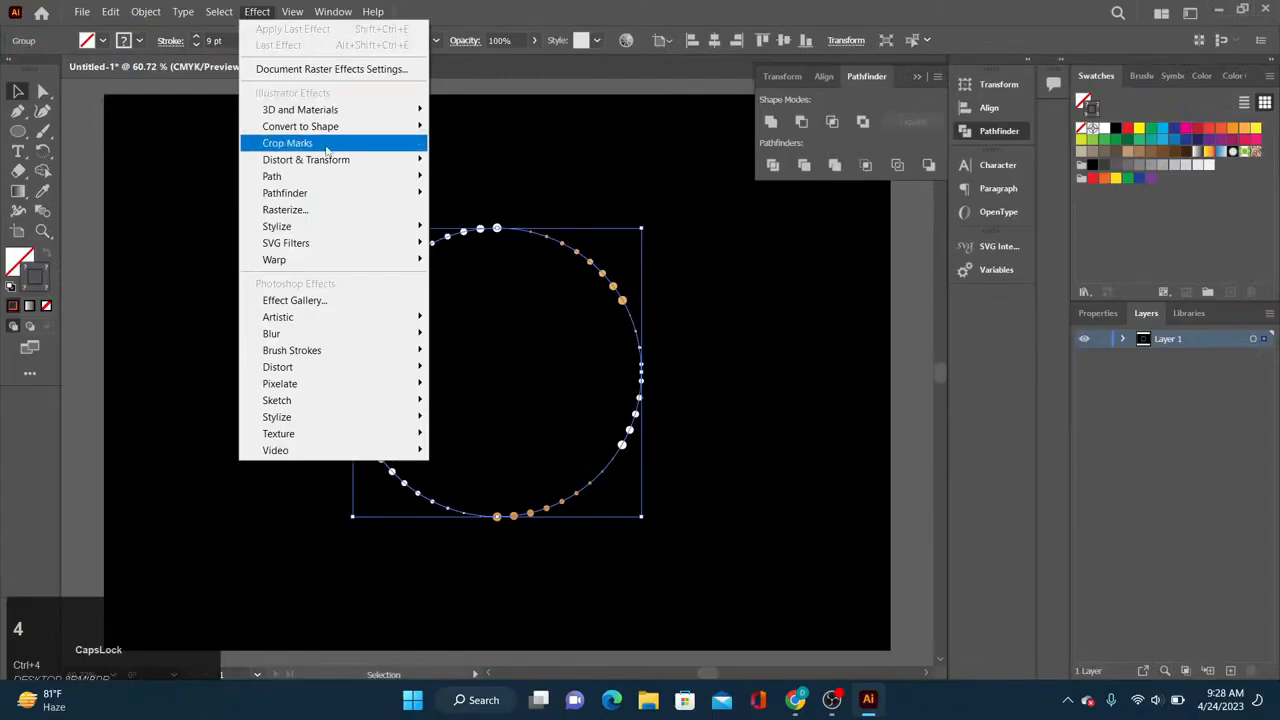
pyautogui.moveTo(340, 166)
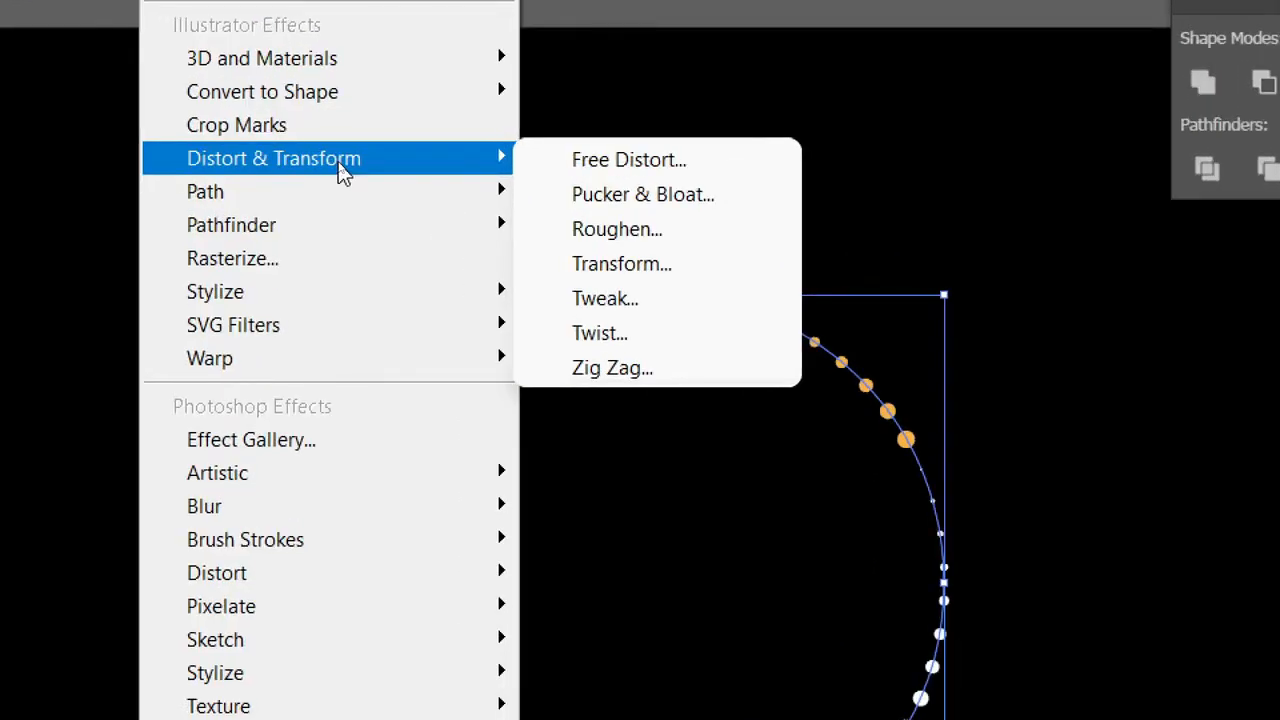
pyautogui.click(611, 266)
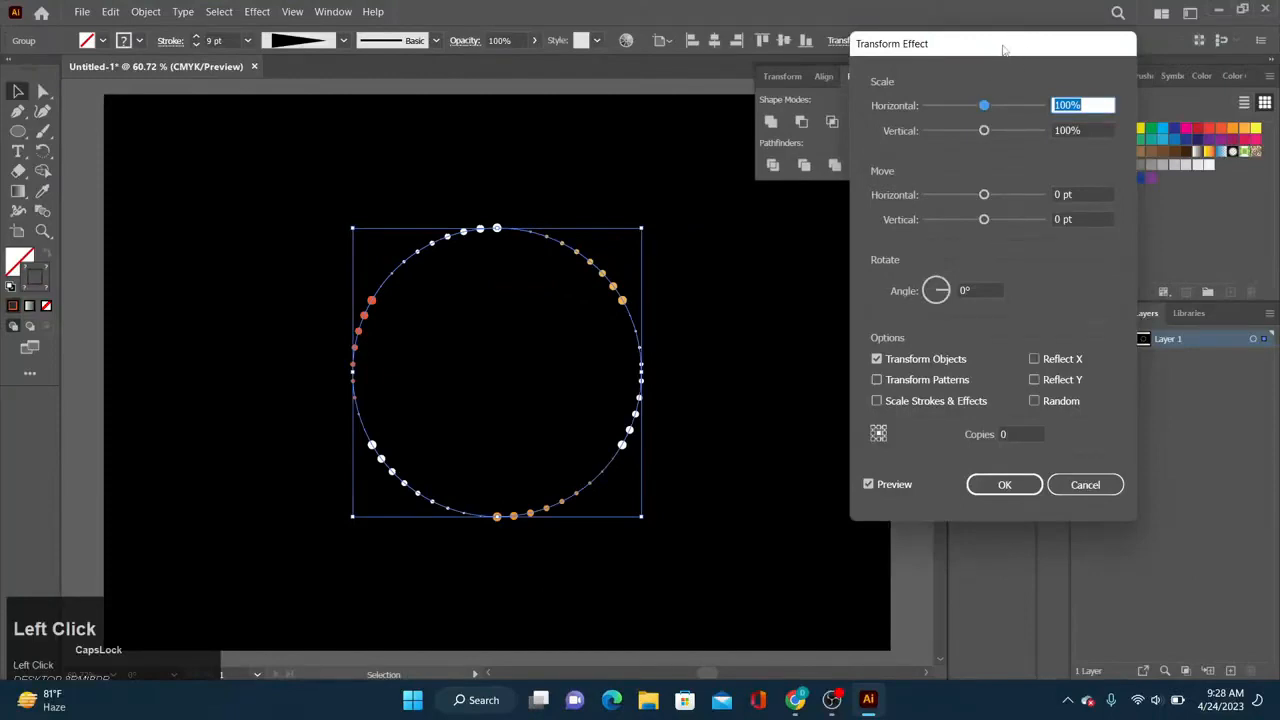
pyautogui.moveTo(1006, 53); pyautogui.dragTo(836, 167)
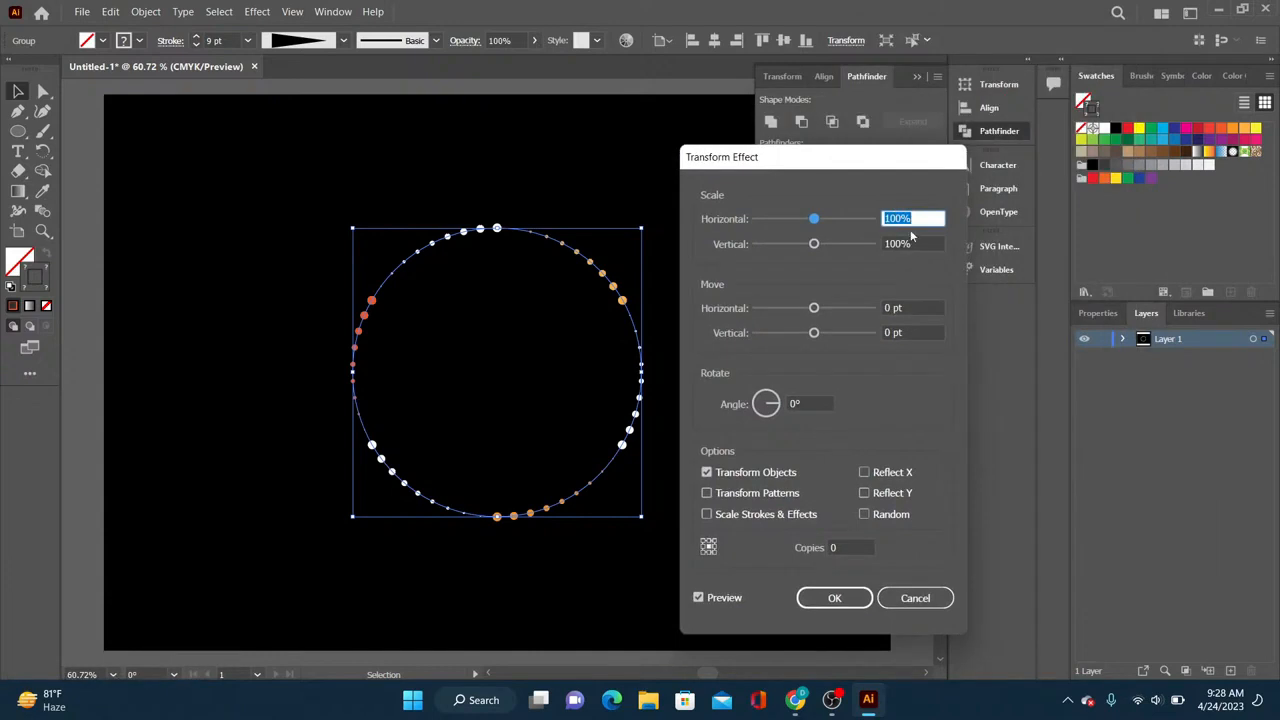
pyautogui.write('90')
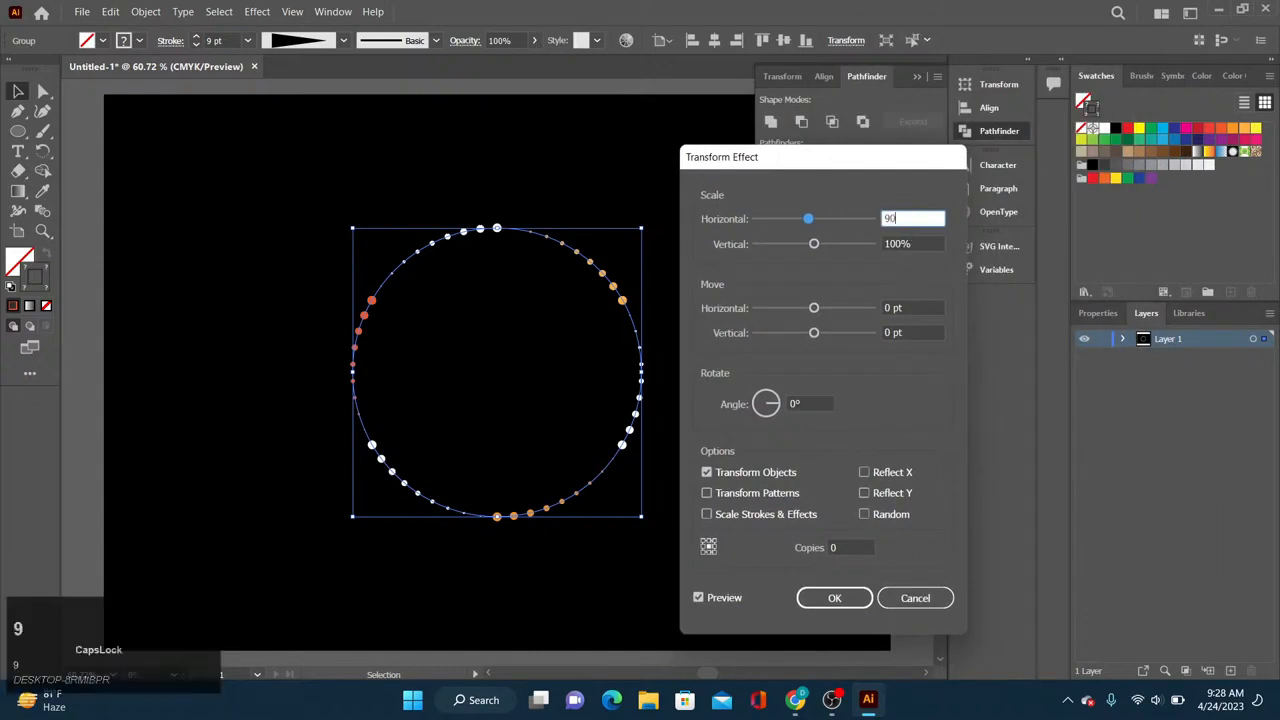
pyautogui.press('Tab')
pyautogui.write('90')
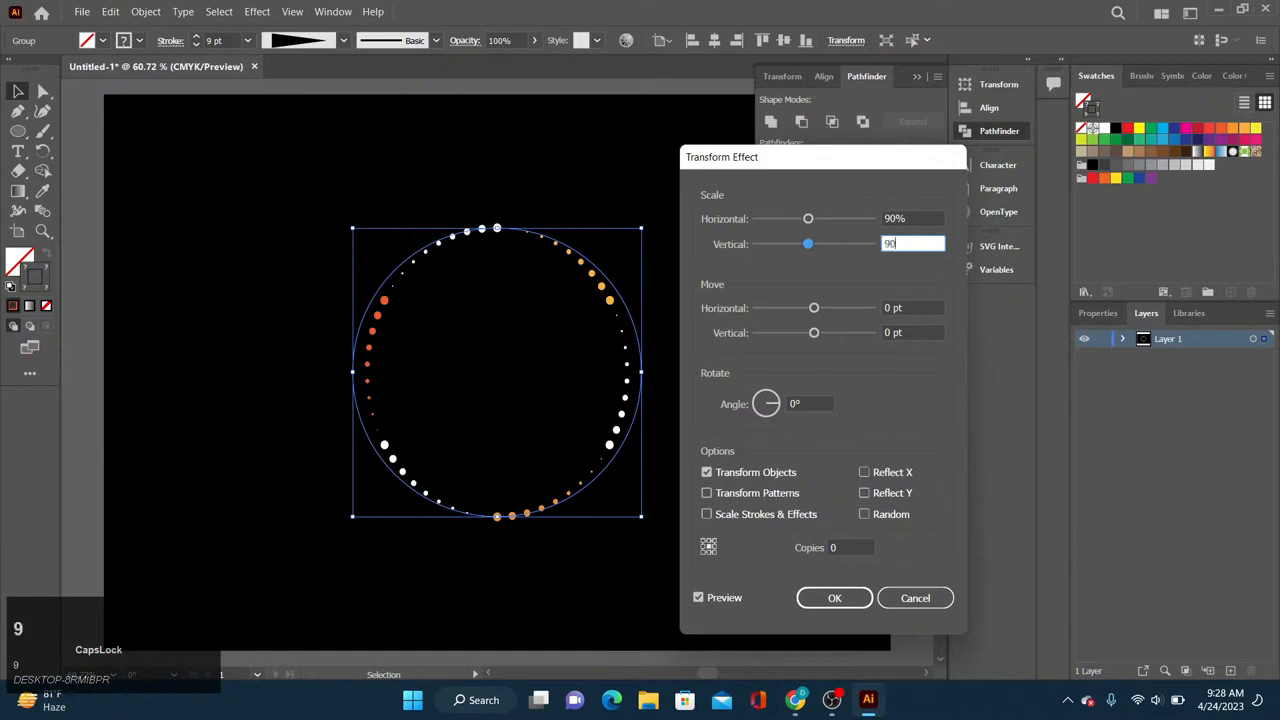
pyautogui.press('Tab')
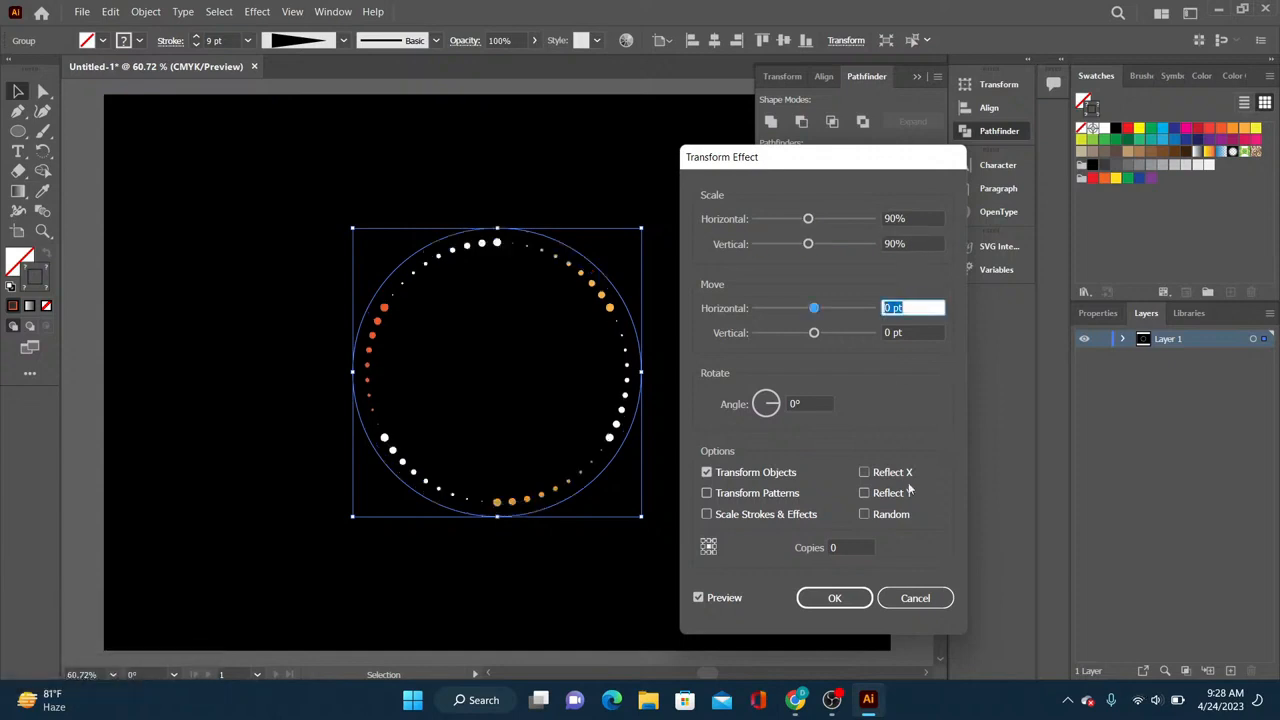
# Step: Set the Transform effect's number of copies to 17 and update the preview
pyautogui.click(848, 548)
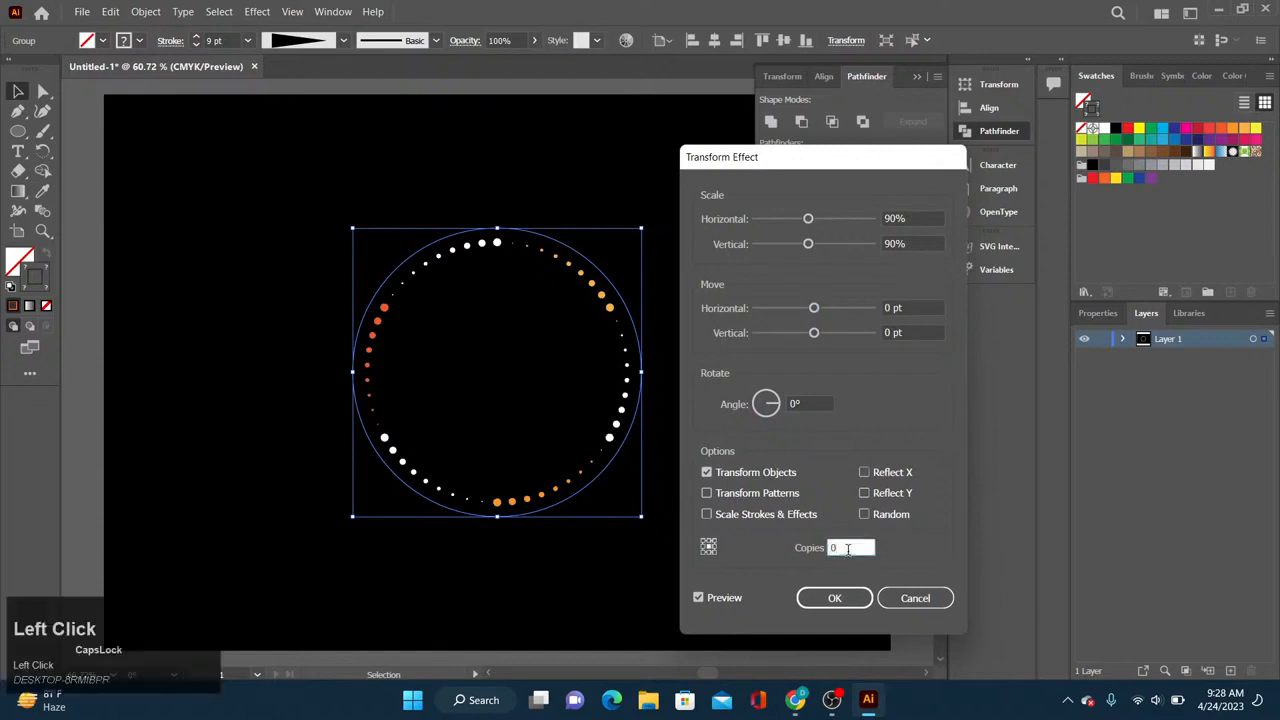
pyautogui.press('BackSpace')
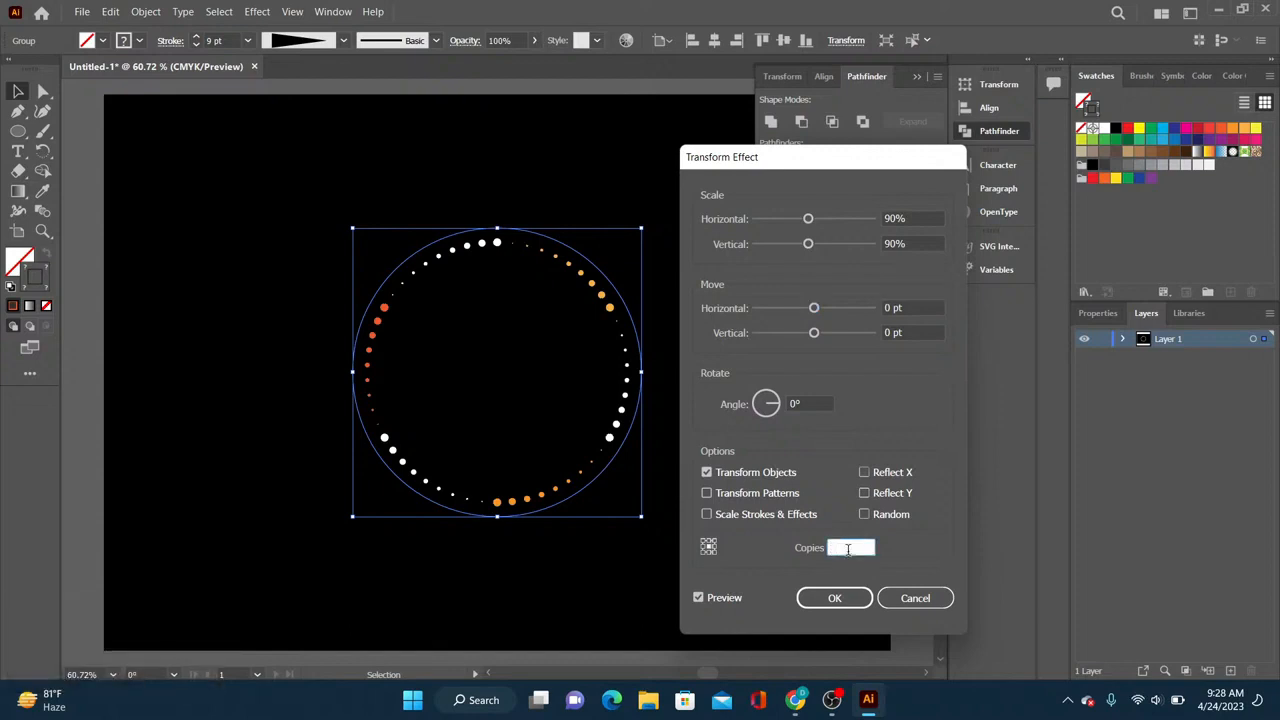
pyautogui.write('17')
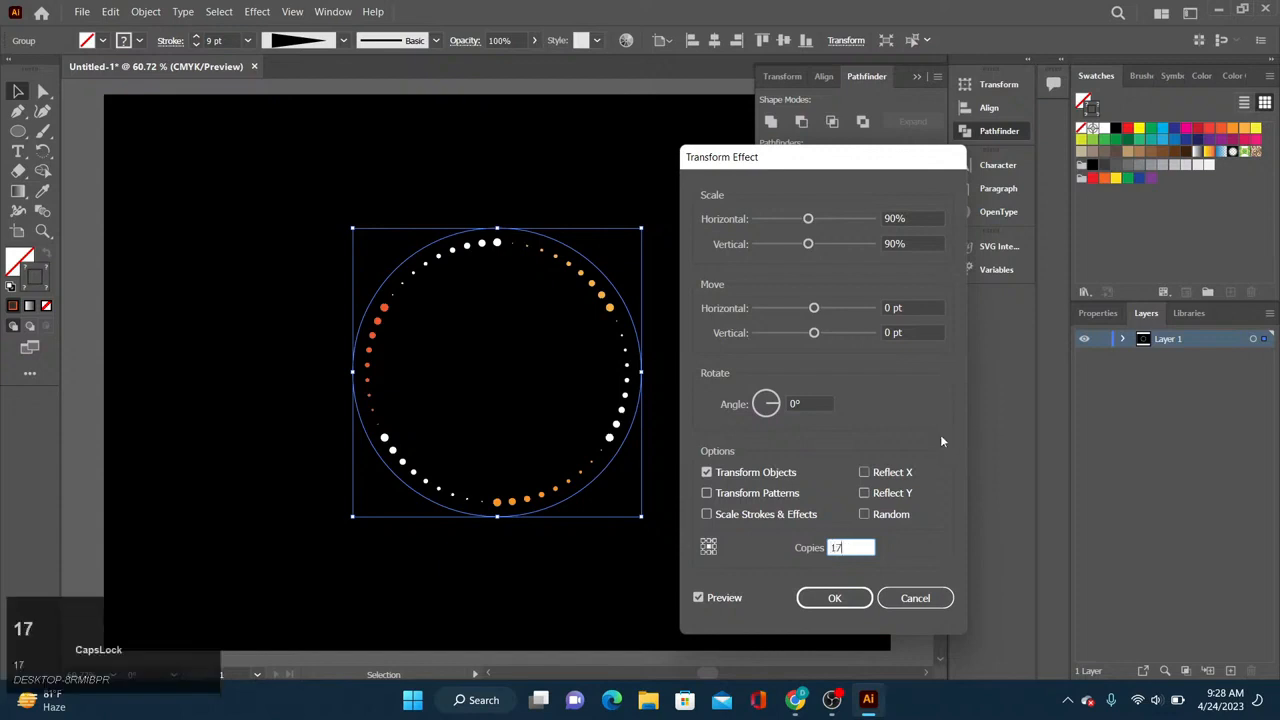
pyautogui.click(915, 431)
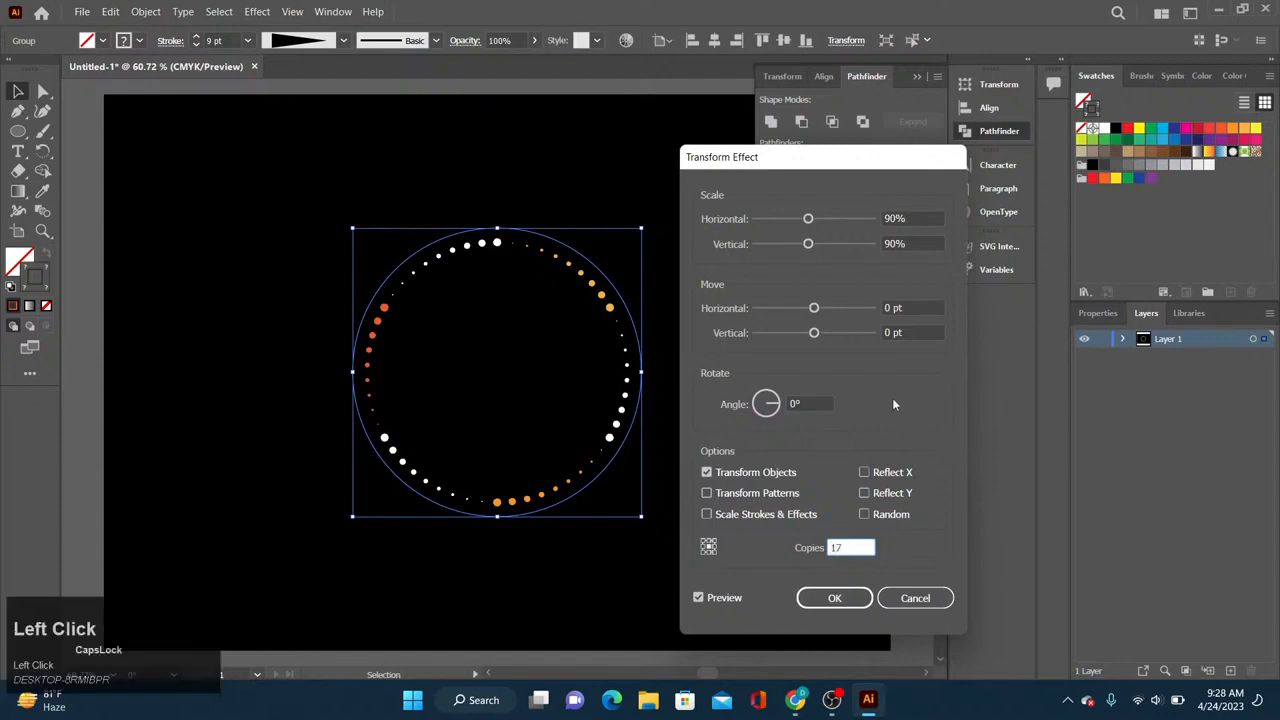
# Step: Set the Transform effect's rotation angle to 9° and apply the effect to the dotted circle
pyautogui.click(801, 404)
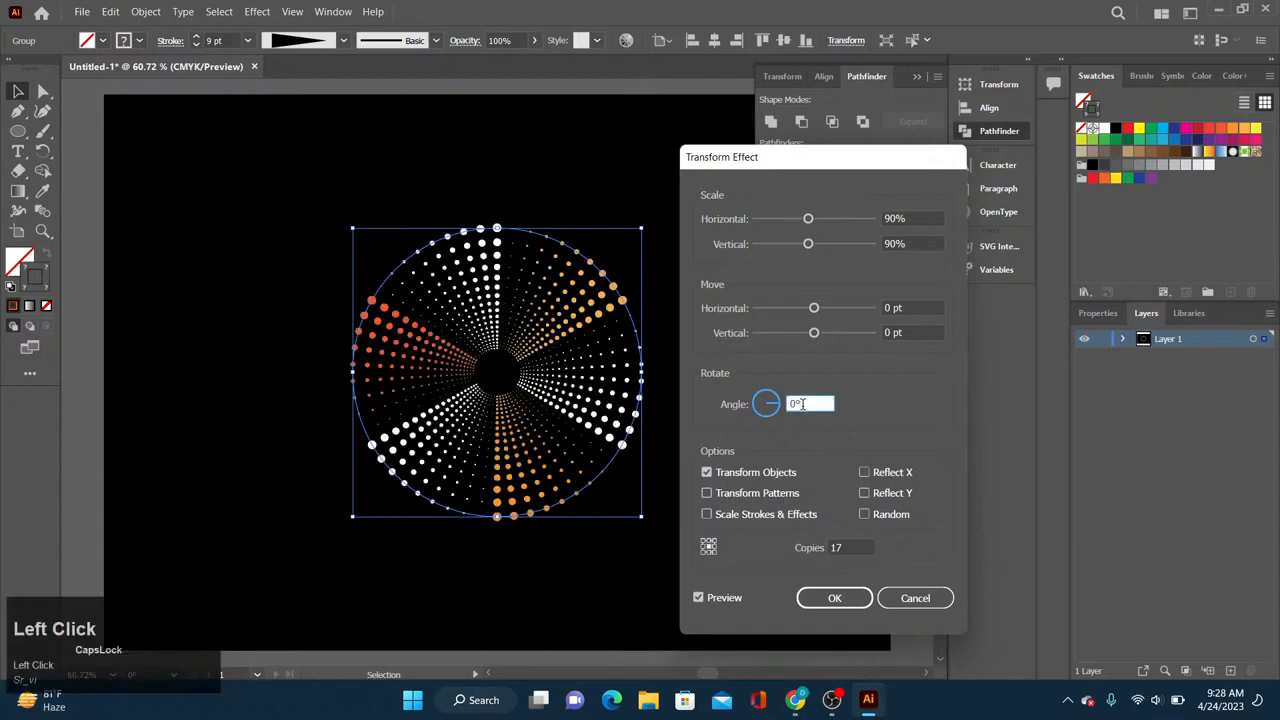
pyautogui.press('Up')
pyautogui.press('Up')
pyautogui.press('Up')
pyautogui.press('Up')
pyautogui.press('Up')
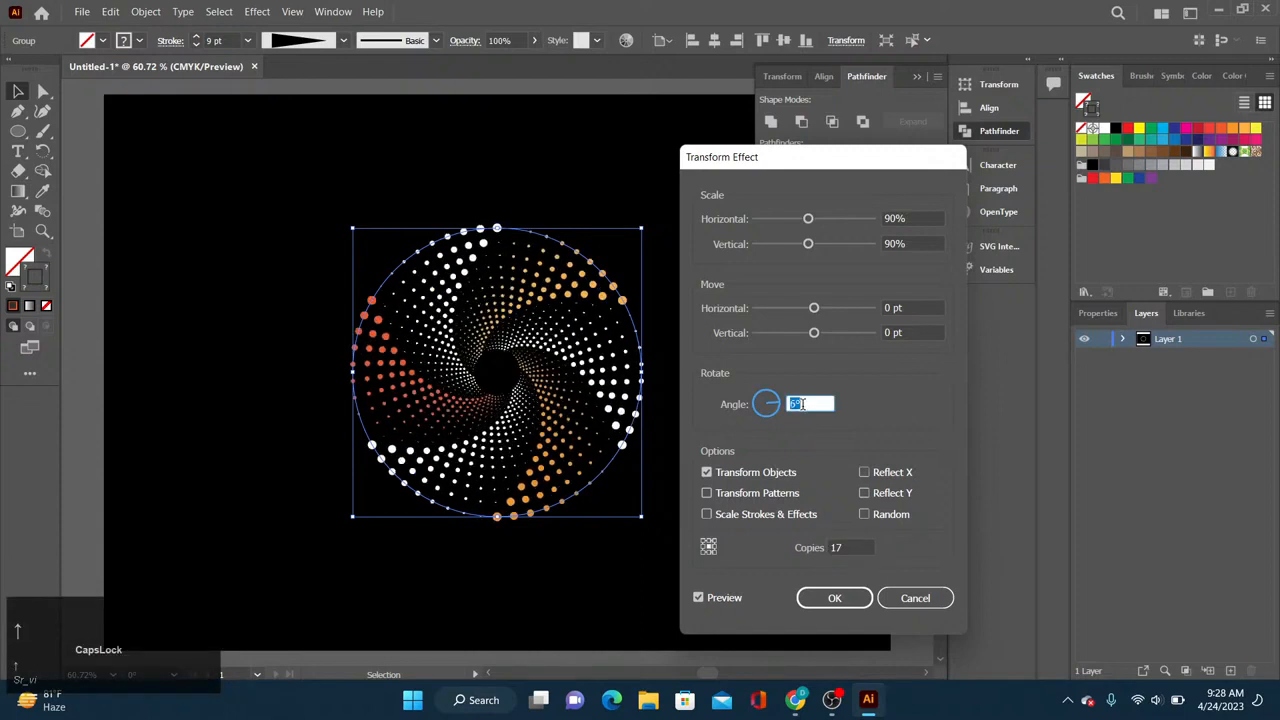
pyautogui.press('Up')
pyautogui.press('Up')
pyautogui.press('Up')
pyautogui.press('Up')
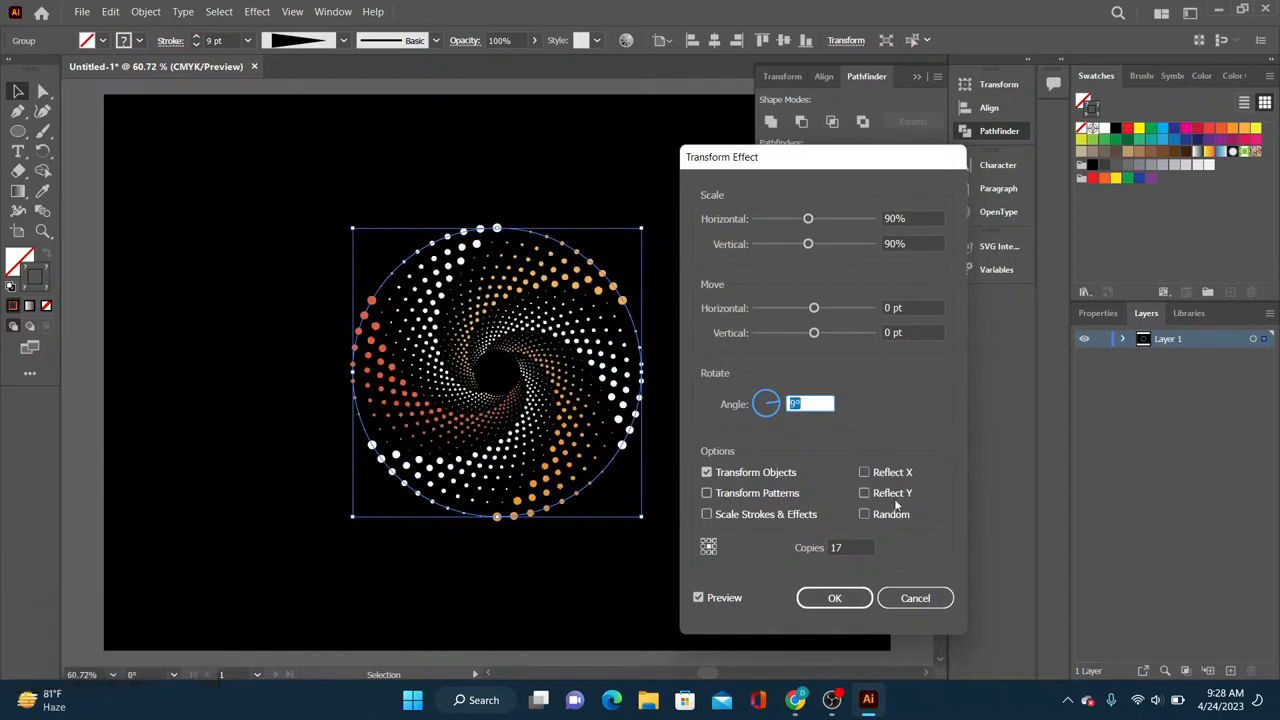
pyautogui.click(853, 599)
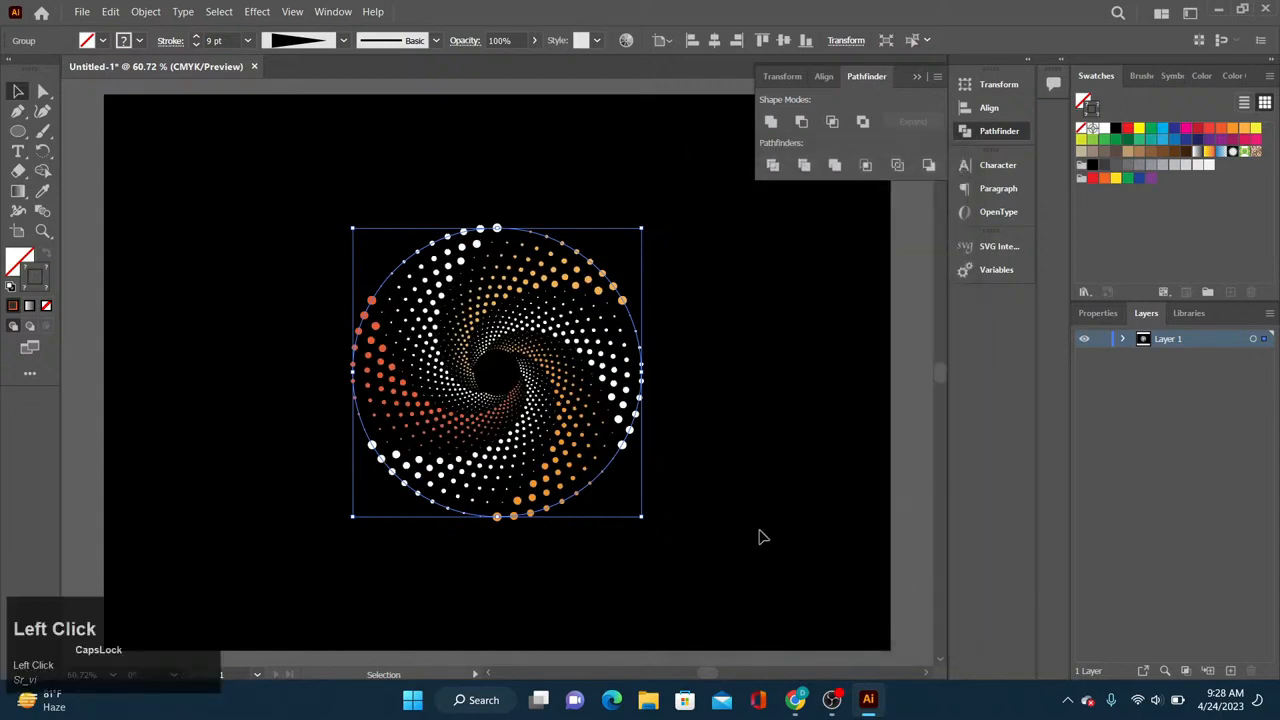
# Step: Move the dotted spiral to the artboard's upper-left corner and place a copy of it near the artboard's centre
pyautogui.click(157, 163)
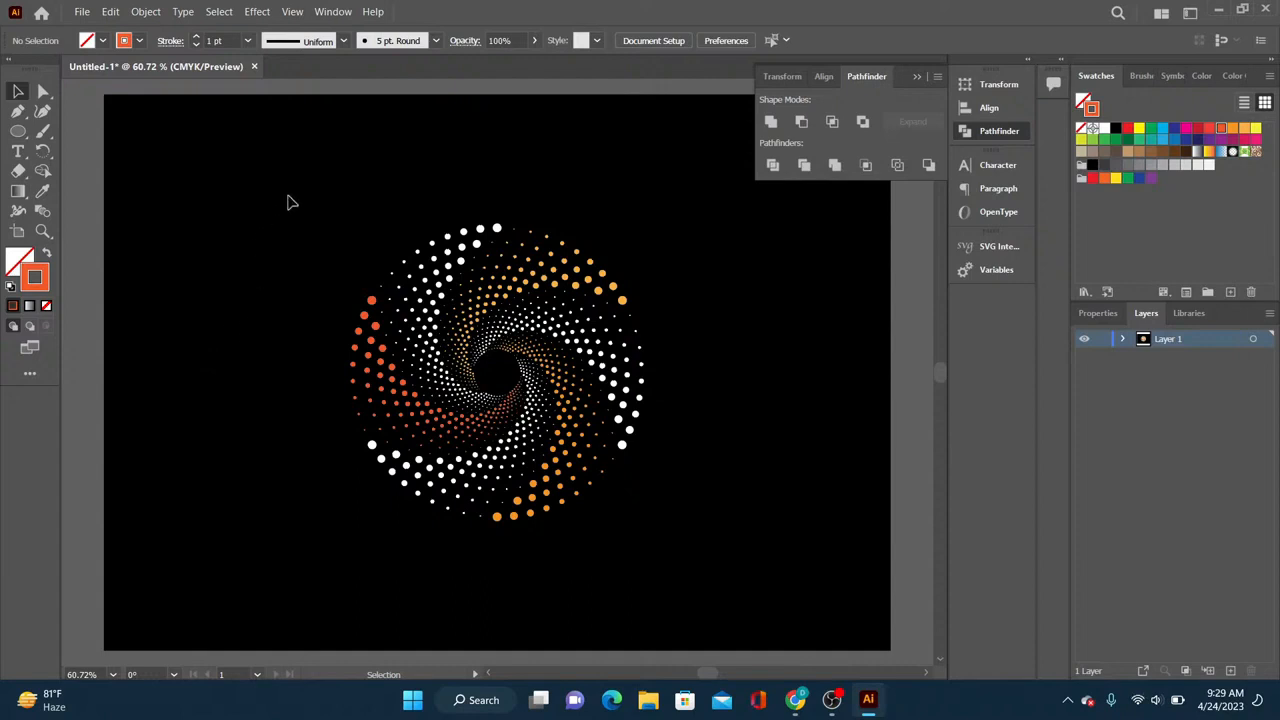
pyautogui.moveTo(289, 199); pyautogui.dragTo(720, 616)
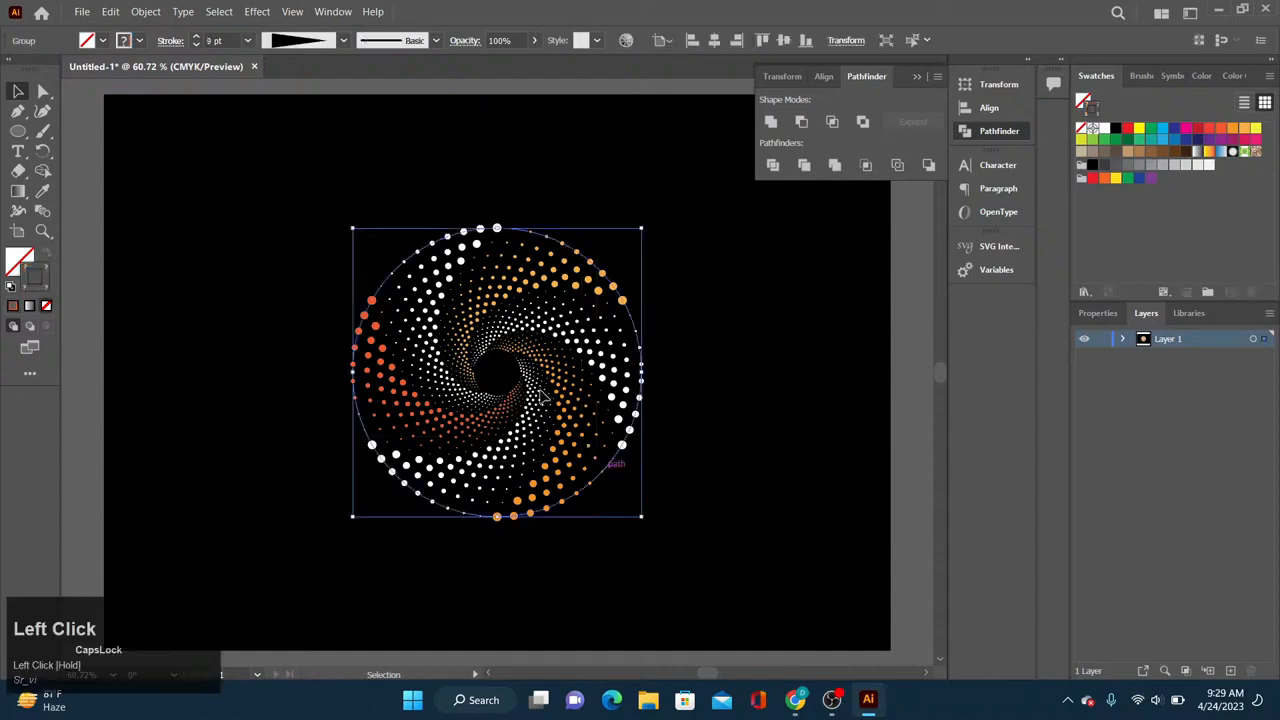
pyautogui.moveTo(513, 385); pyautogui.dragTo(212, 210)
pyautogui.click(486, 357)
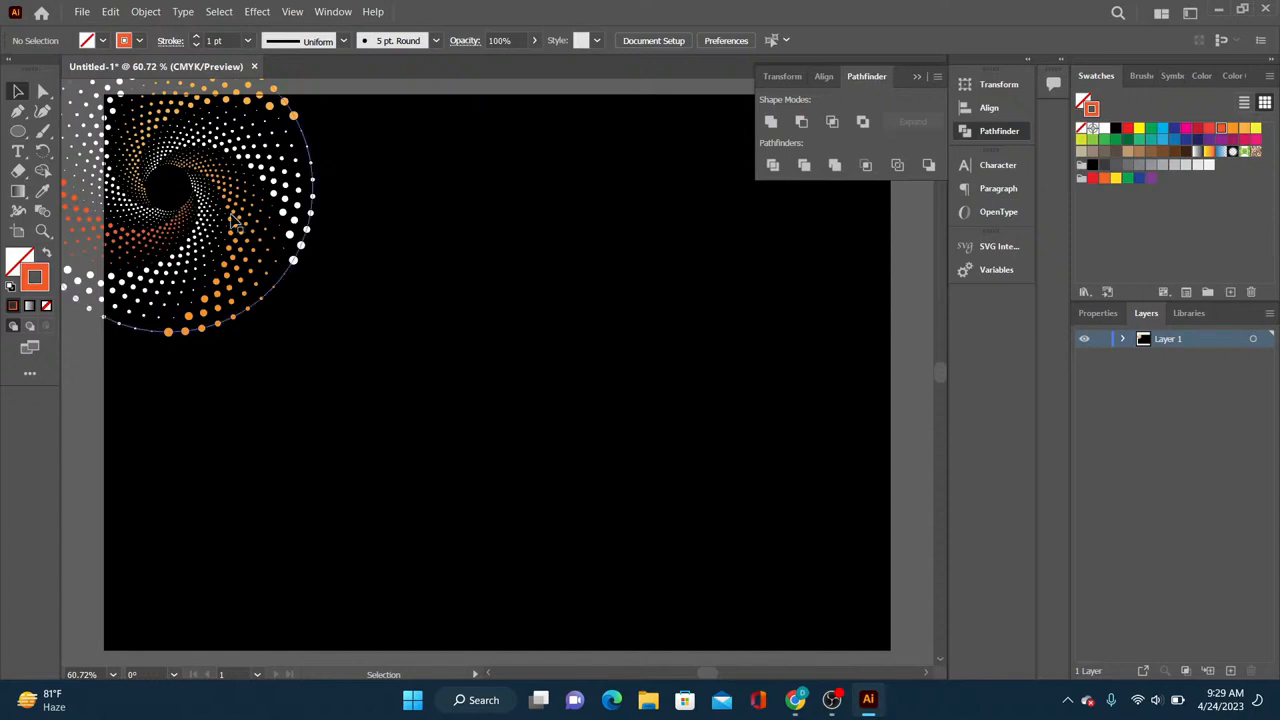
pyautogui.moveTo(232, 217); pyautogui.dragTo(608, 428)
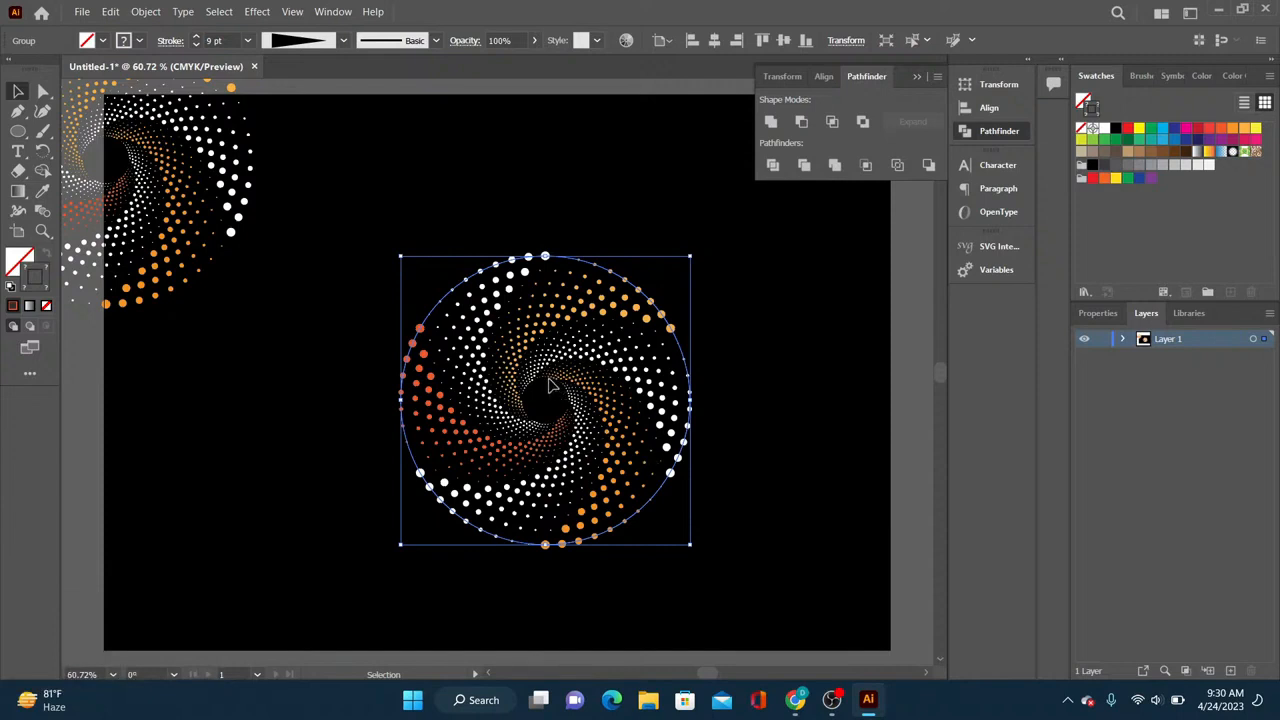
# Step: Start a Pucker & Bloat effect on the central dotted spiral and preview a bloat of 101%
pyautogui.click(258, 12)
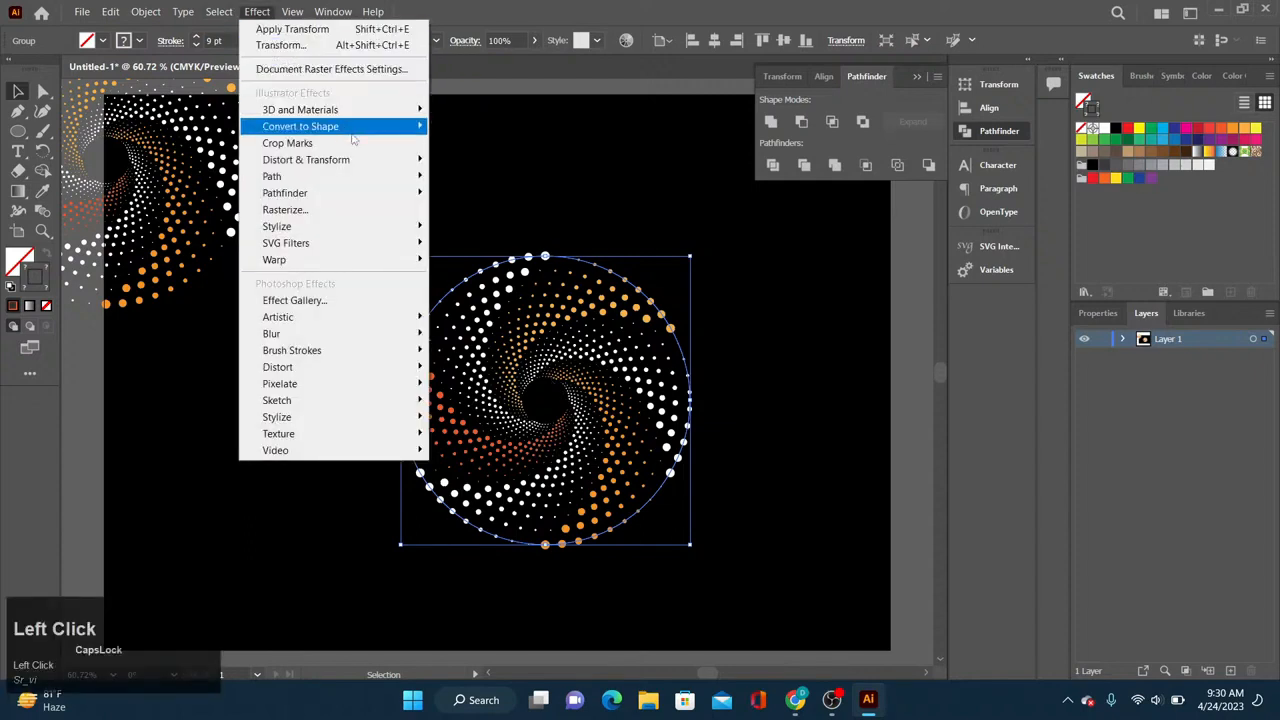
pyautogui.moveTo(357, 160)
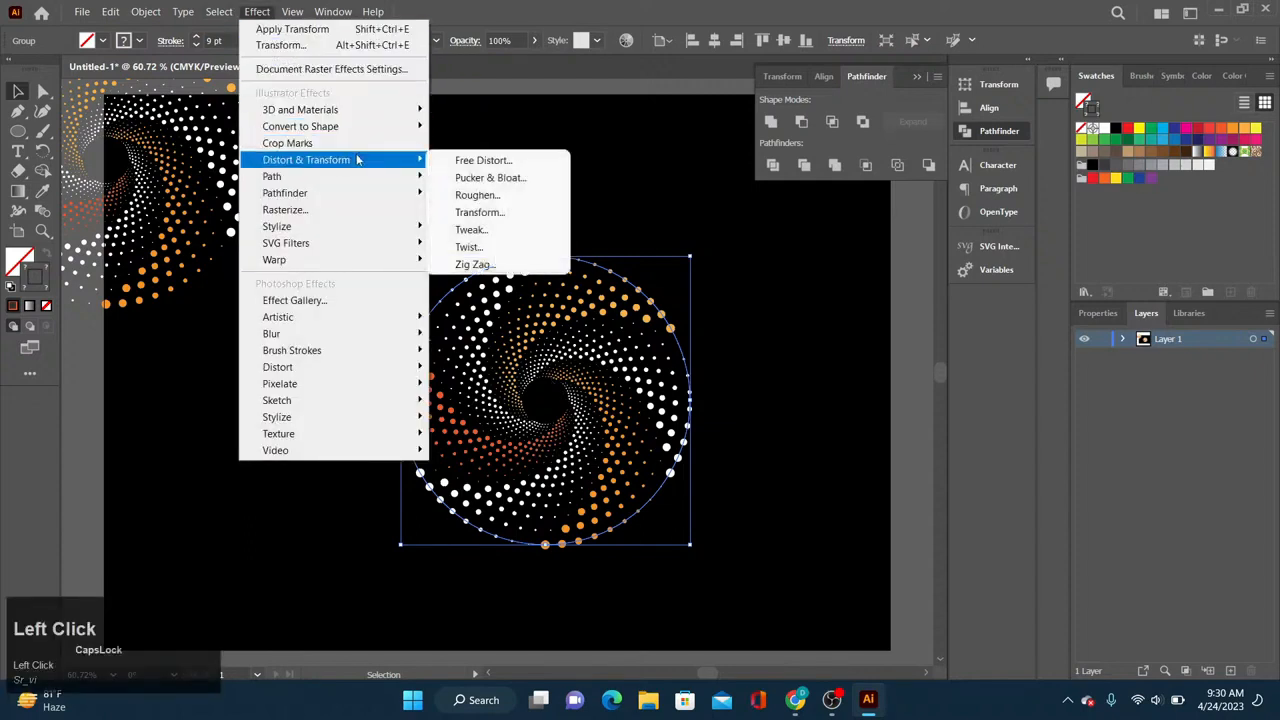
pyautogui.click(515, 182)
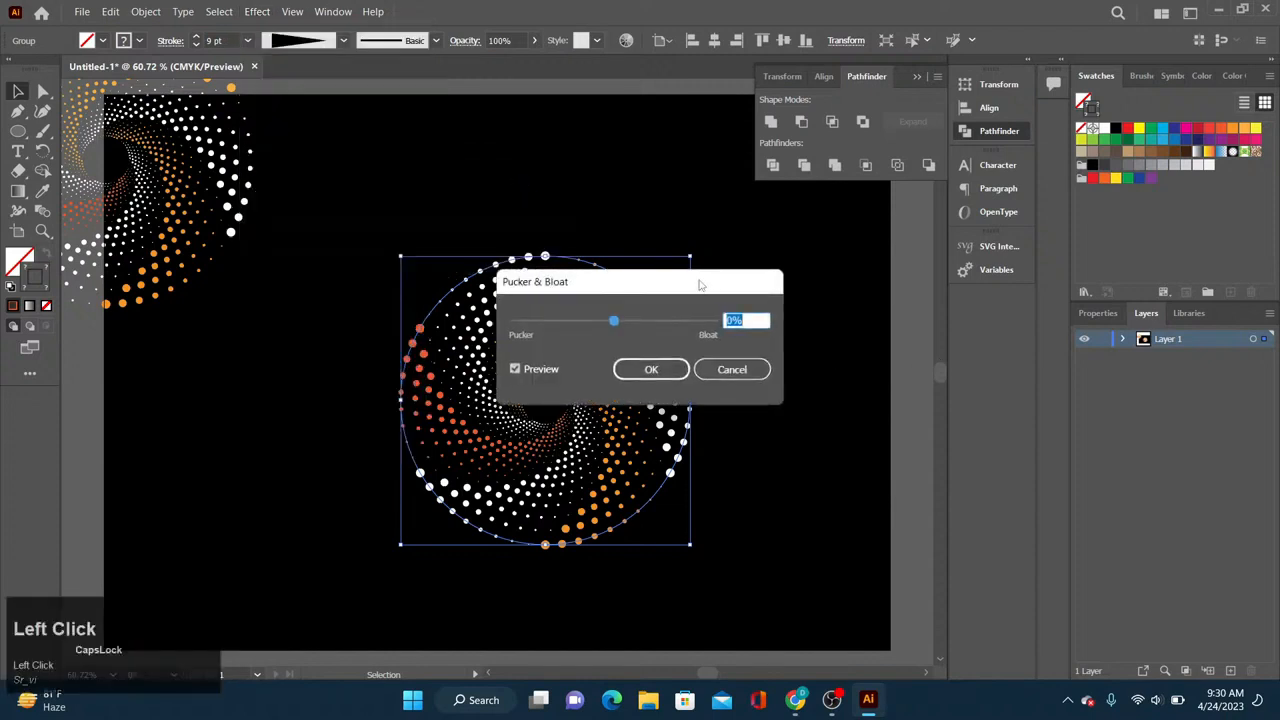
pyautogui.moveTo(698, 281); pyautogui.dragTo(1103, 375)
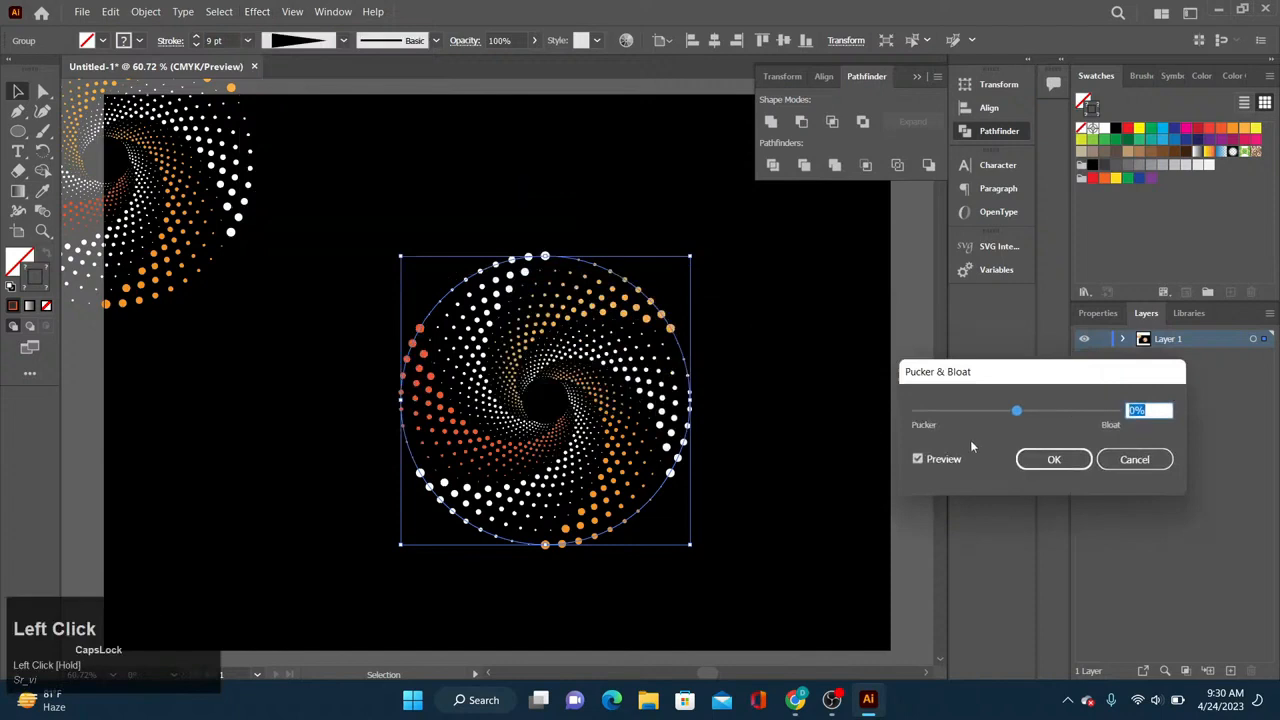
pyautogui.click(1021, 415)
pyautogui.moveTo(1021, 415); pyautogui.dragTo(1042, 414)
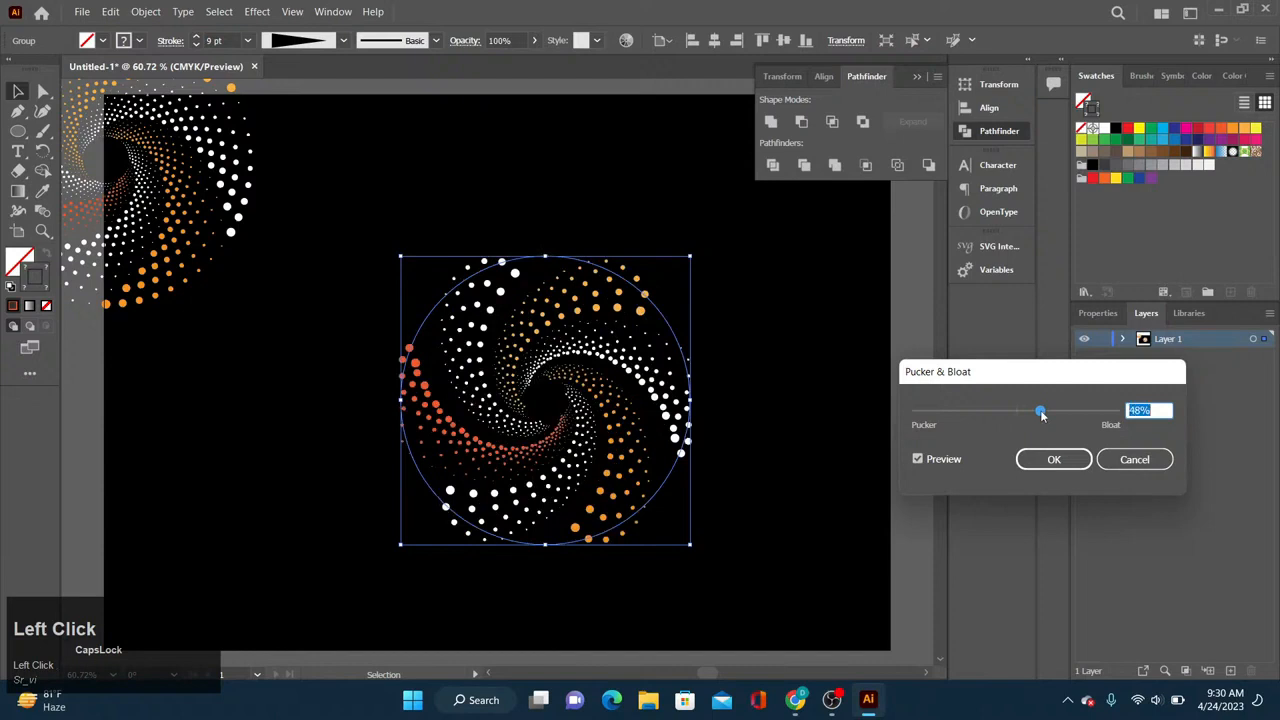
pyautogui.moveTo(1068, 414); pyautogui.dragTo(1068, 414)
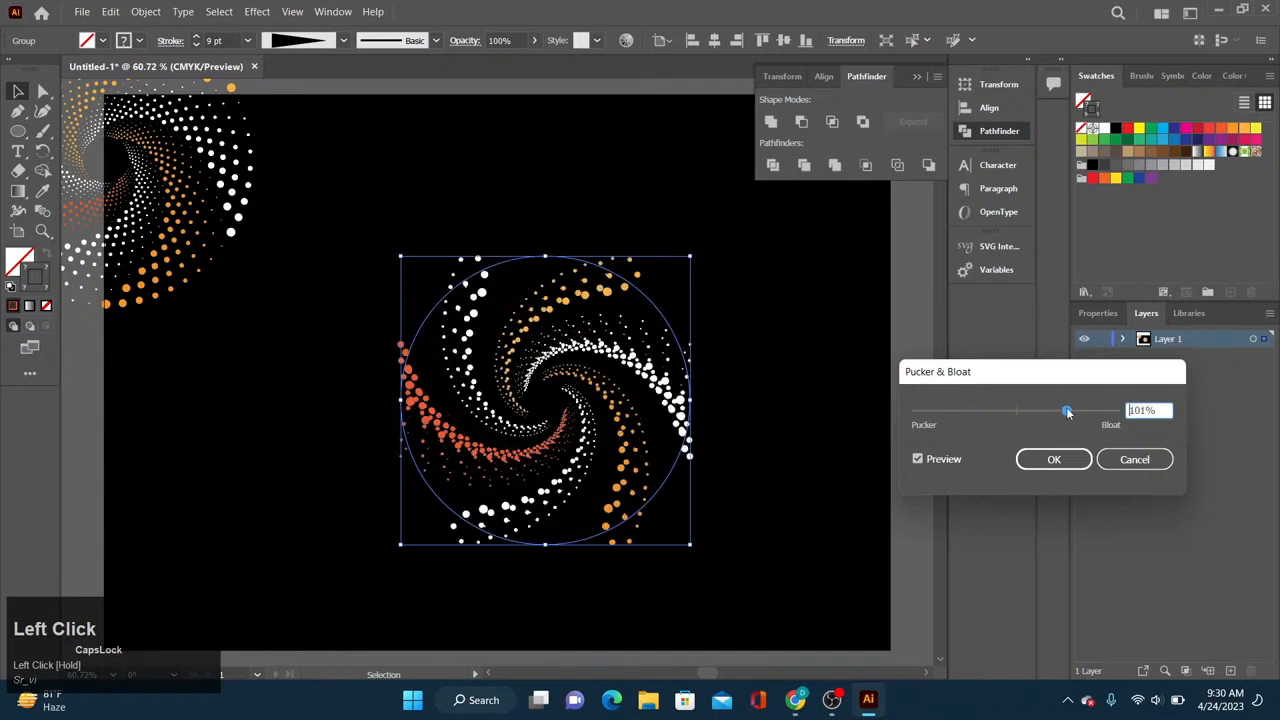
# Step: Set the Pucker & Bloat amount to -104%, apply the effect to the central spiral and deselect it
pyautogui.click(1004, 418)
pyautogui.click(984, 416)
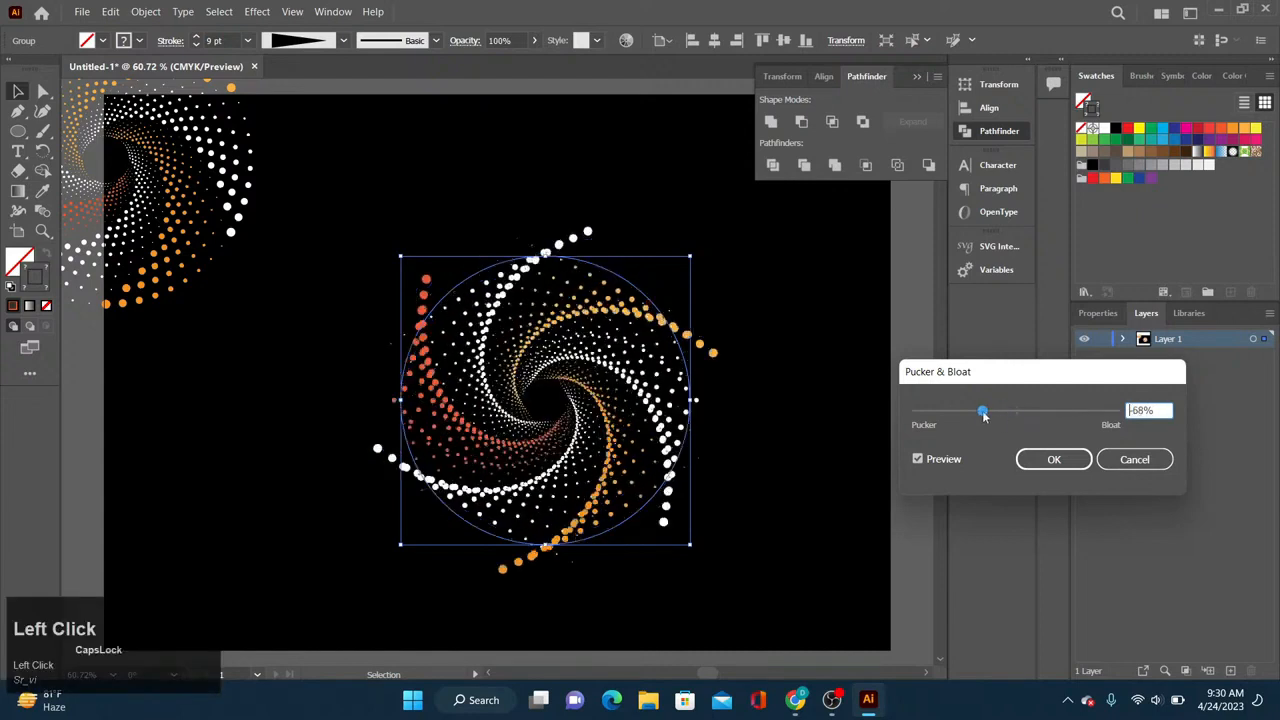
pyautogui.moveTo(984, 416); pyautogui.dragTo(966, 416)
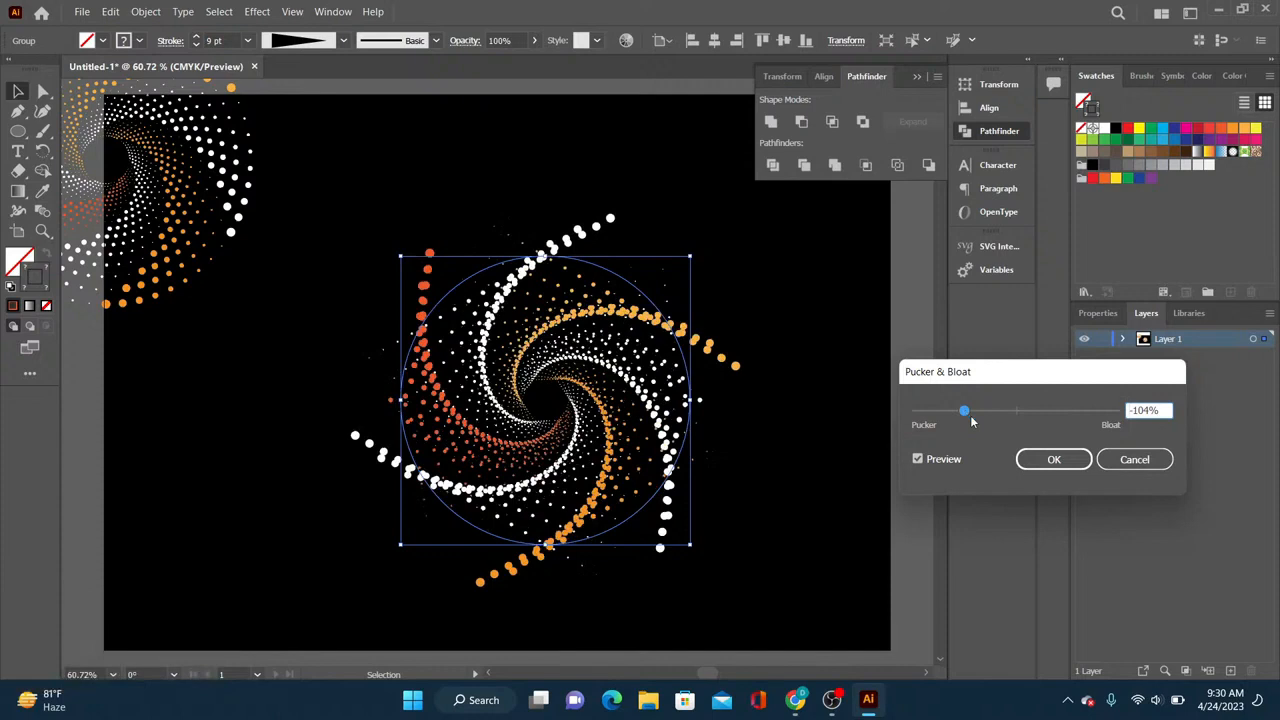
pyautogui.click(1078, 466)
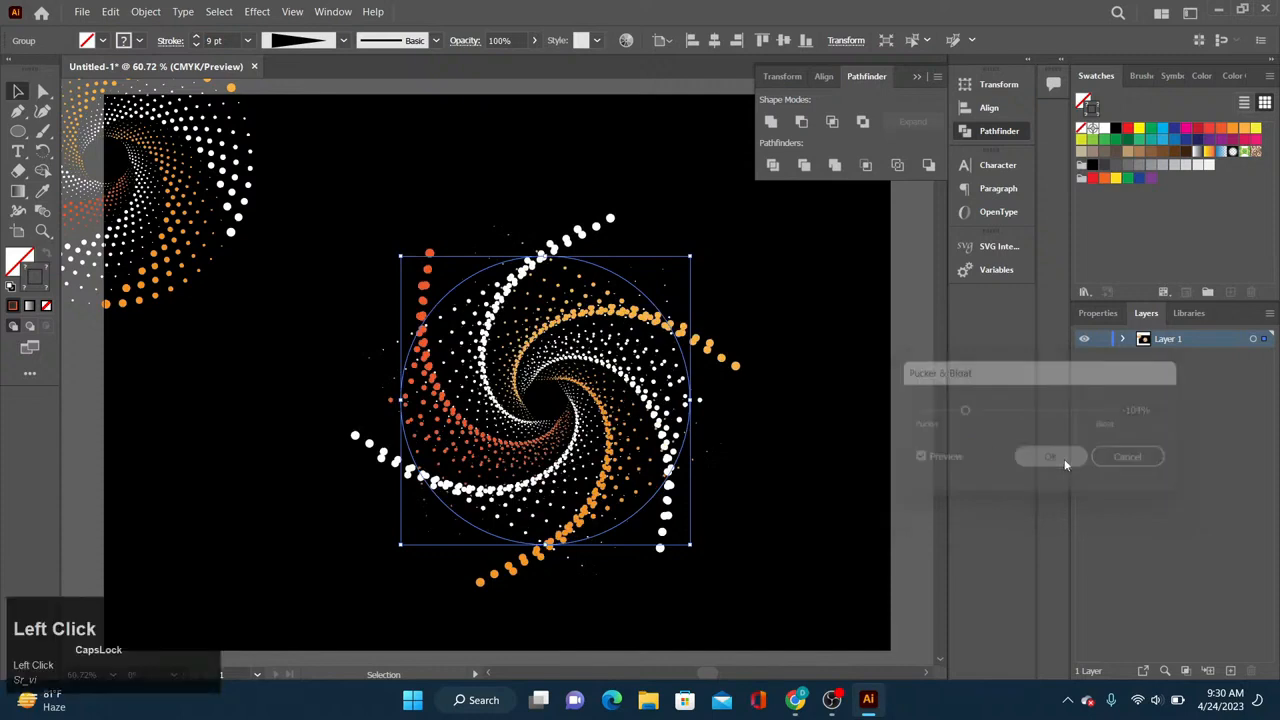
pyautogui.click(877, 466)
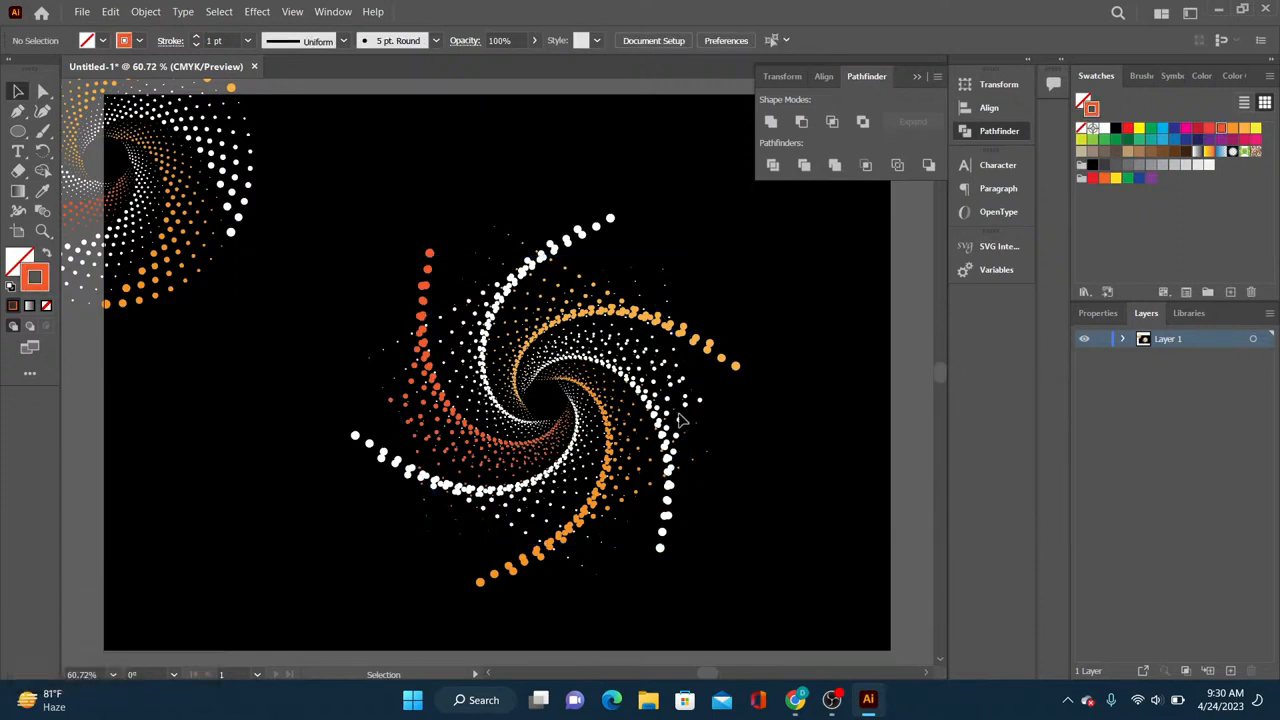
# Step: Move the puckered spiral to the artboard's upper edge and place a copy of the upper-left spiral in the lower middle
pyautogui.moveTo(603, 402); pyautogui.dragTo(550, 113)
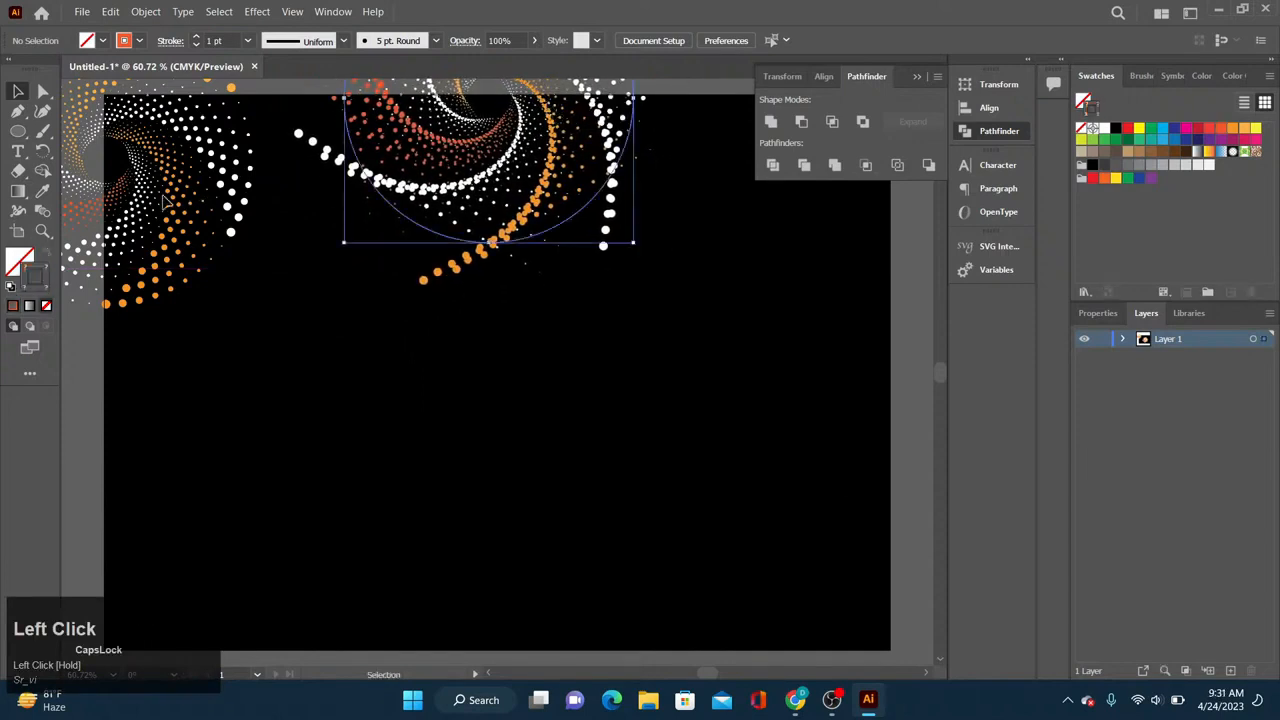
pyautogui.click(165, 200)
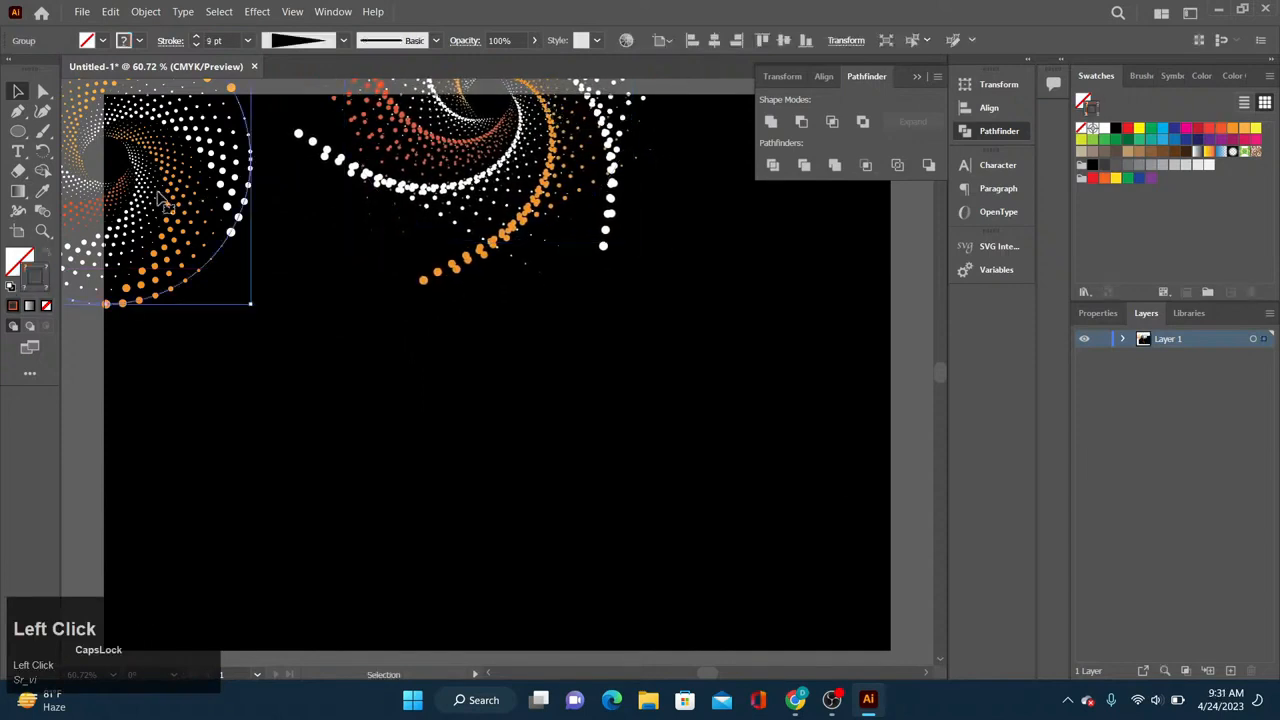
pyautogui.moveTo(165, 200); pyautogui.dragTo(563, 500)
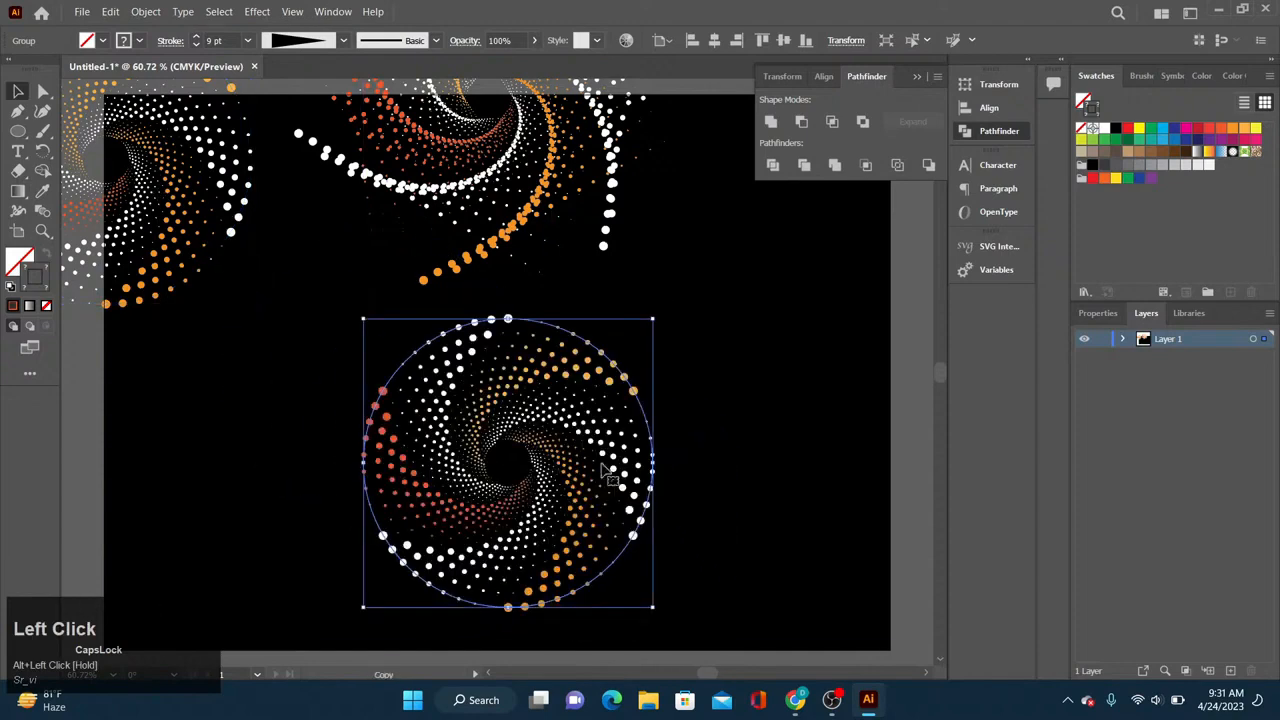
# Step: Start a Zig Zag effect on the new spiral copy with an absolute size of 31 pt and 15 ridges per segment
pyautogui.click(258, 11)
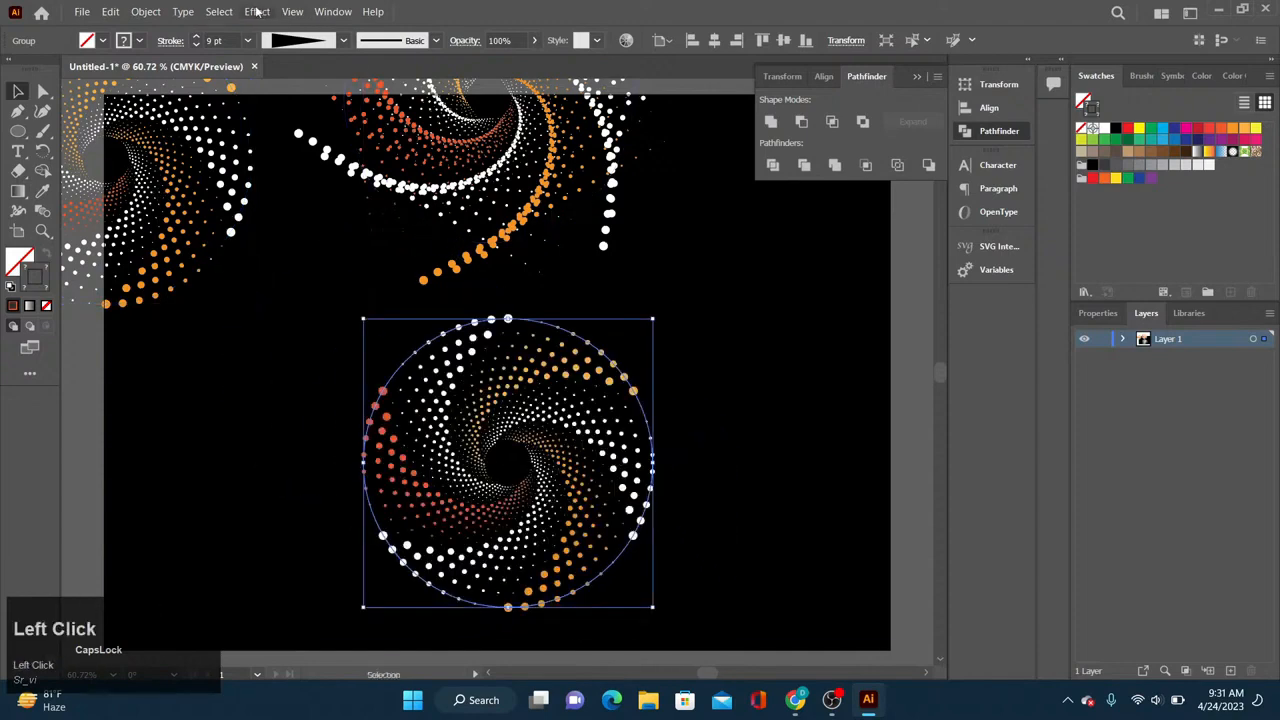
pyautogui.moveTo(388, 159)
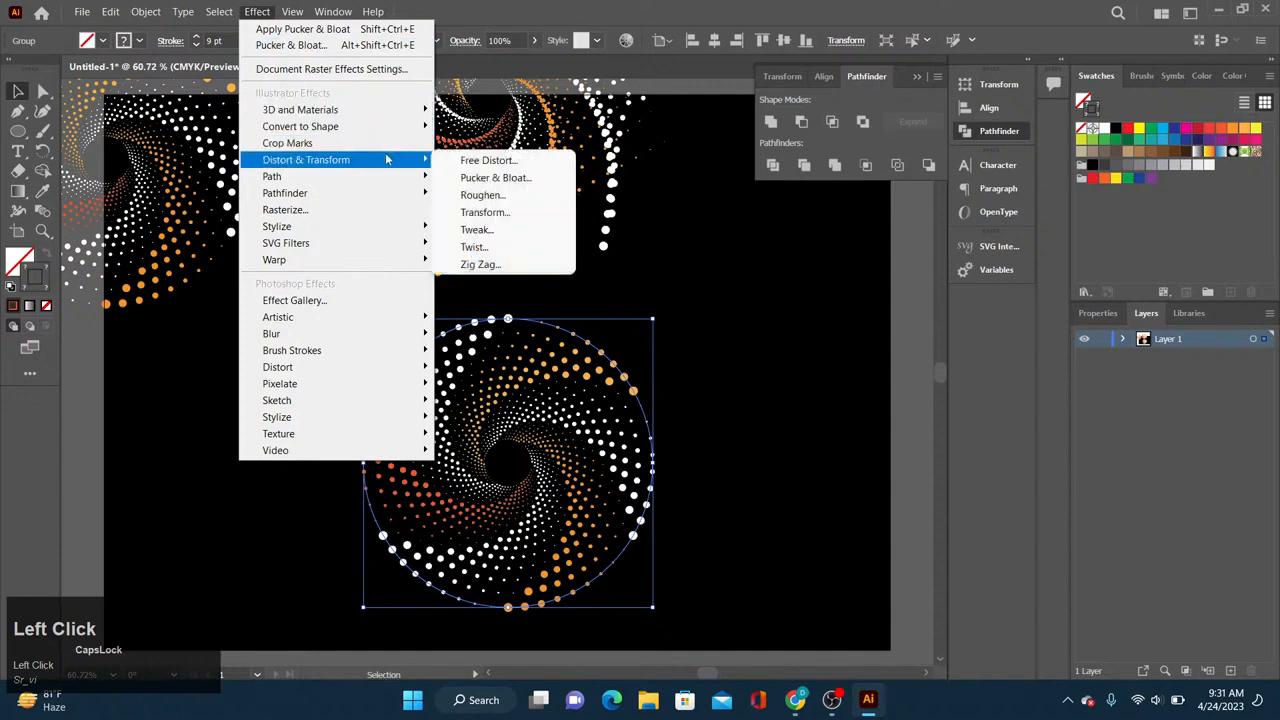
pyautogui.click(501, 265)
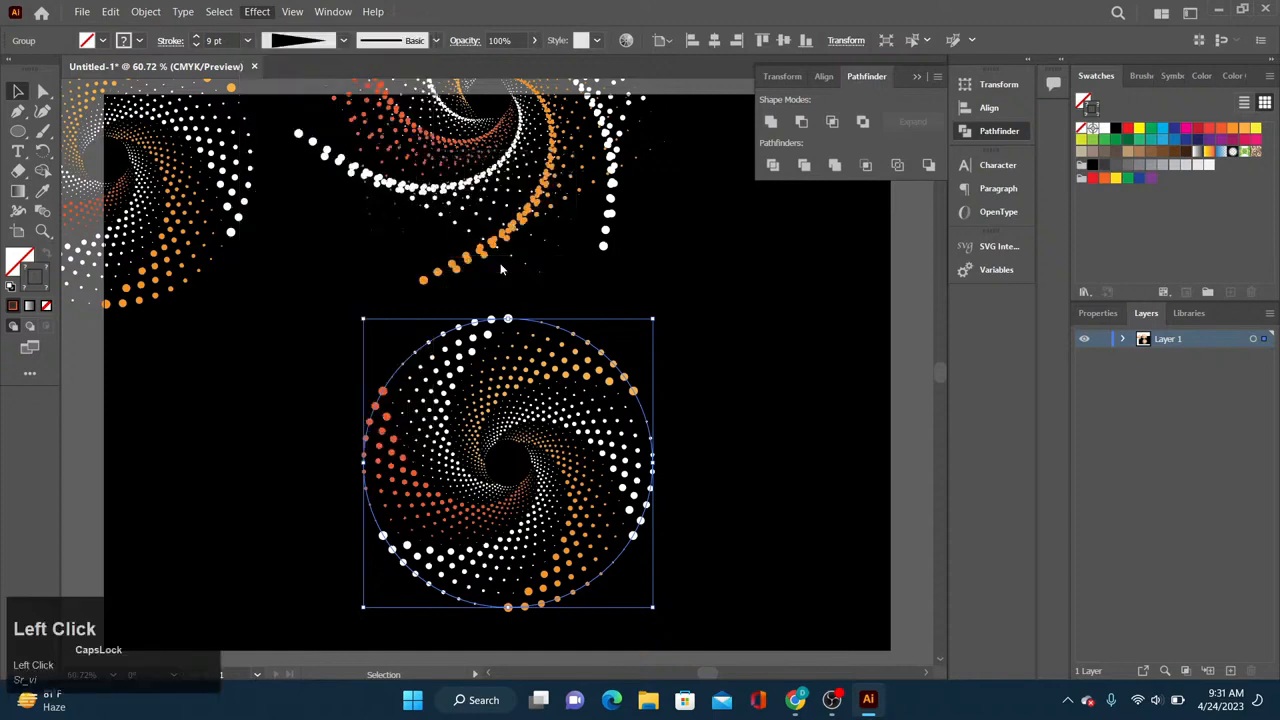
pyautogui.moveTo(671, 224); pyautogui.dragTo(973, 285)
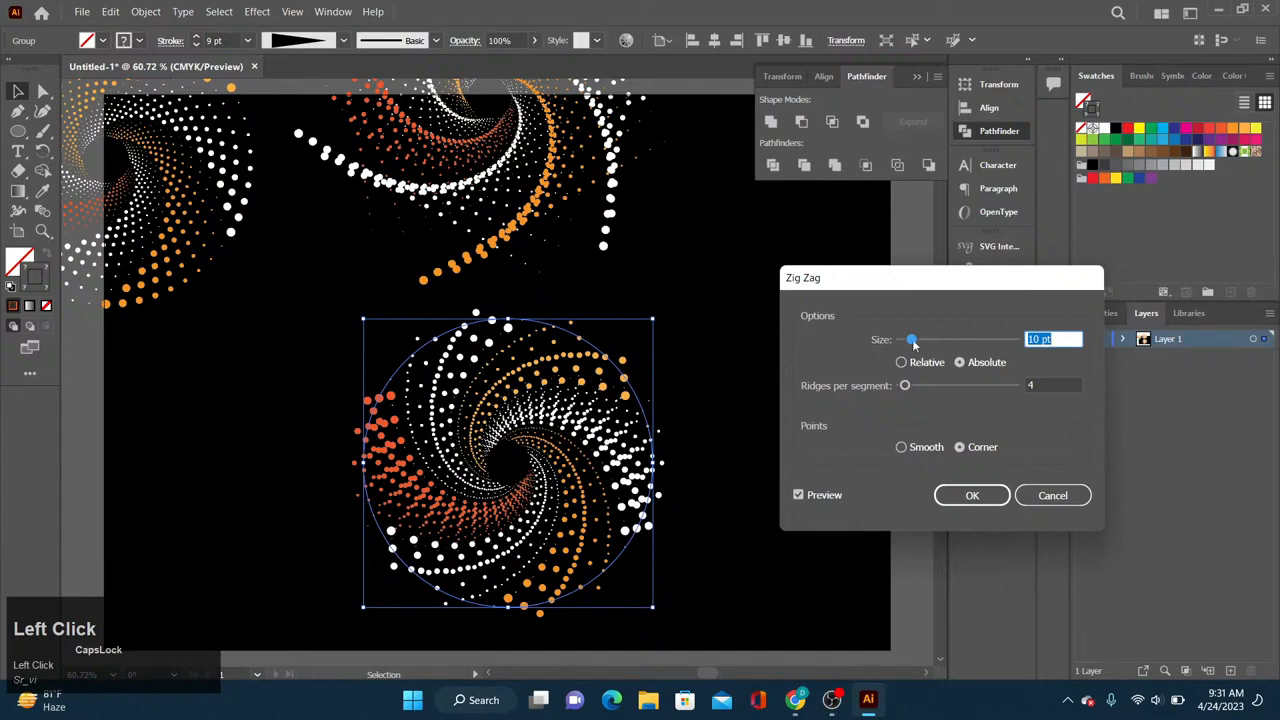
pyautogui.moveTo(911, 341); pyautogui.dragTo(937, 338)
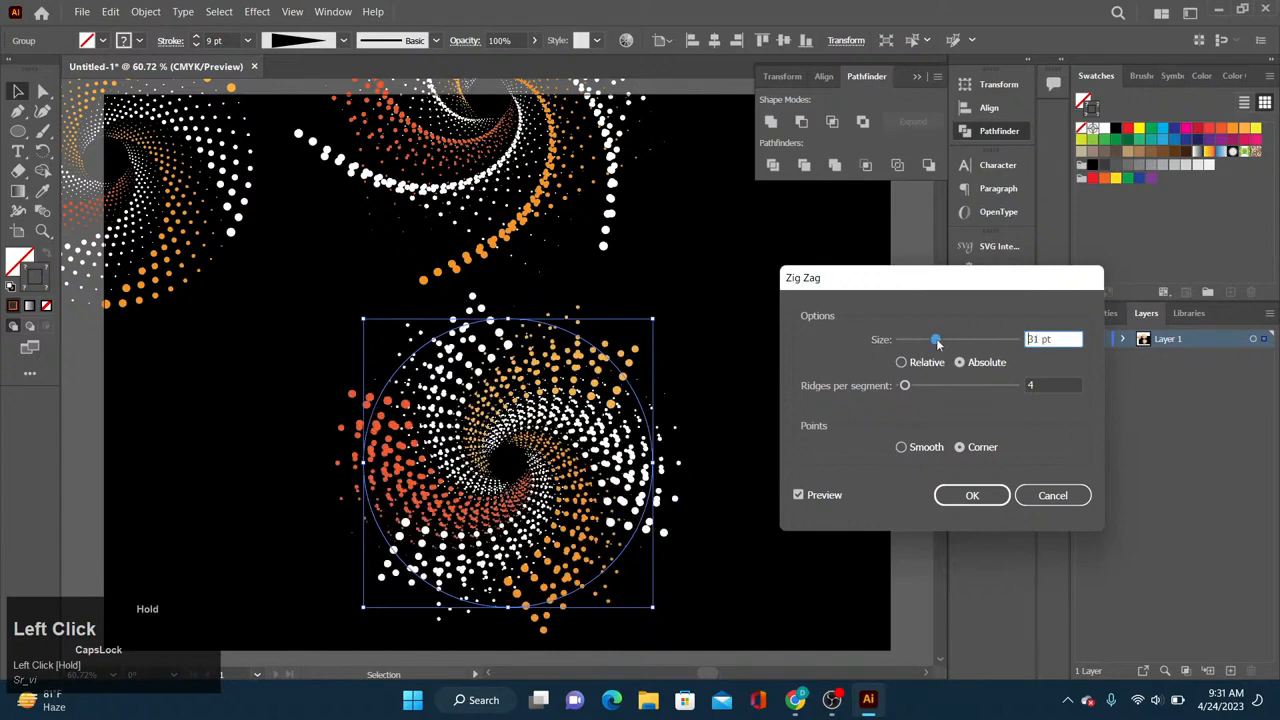
pyautogui.click(918, 388)
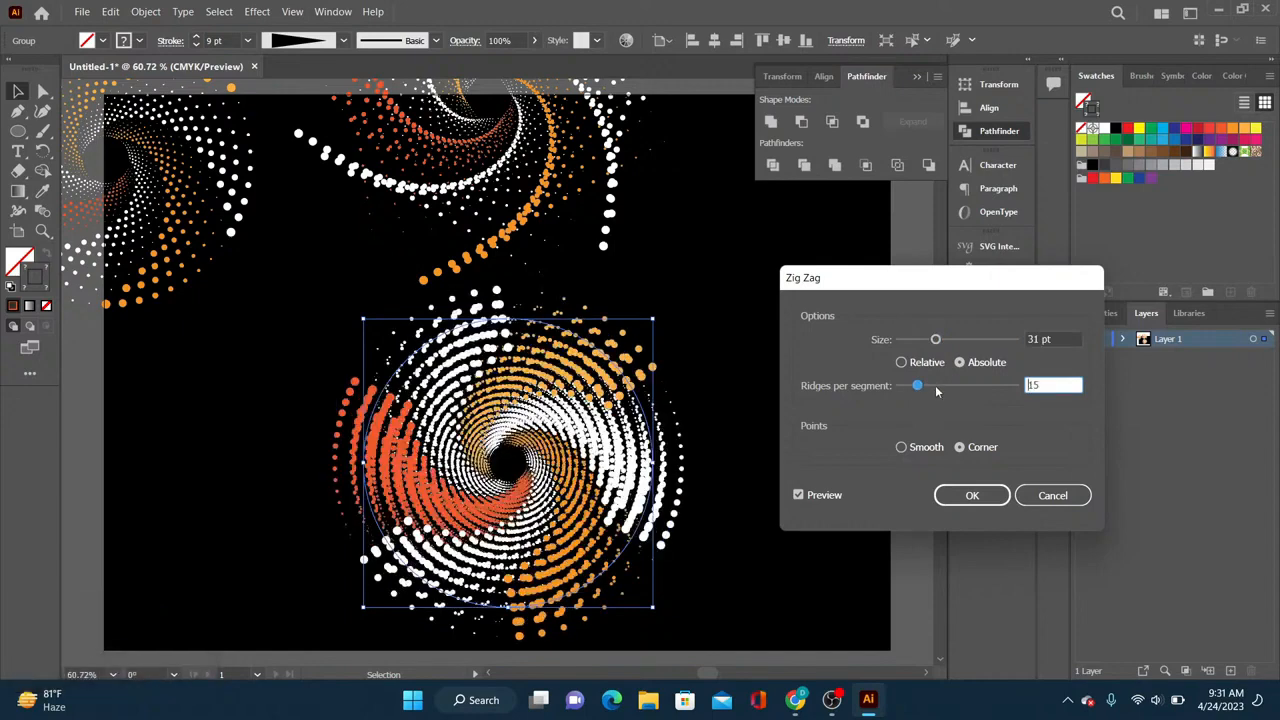
# Step: Try the Zig Zag effect with size 15 pt, smooth points and 29 ridges per segment, and discard it
pyautogui.click(918, 342)
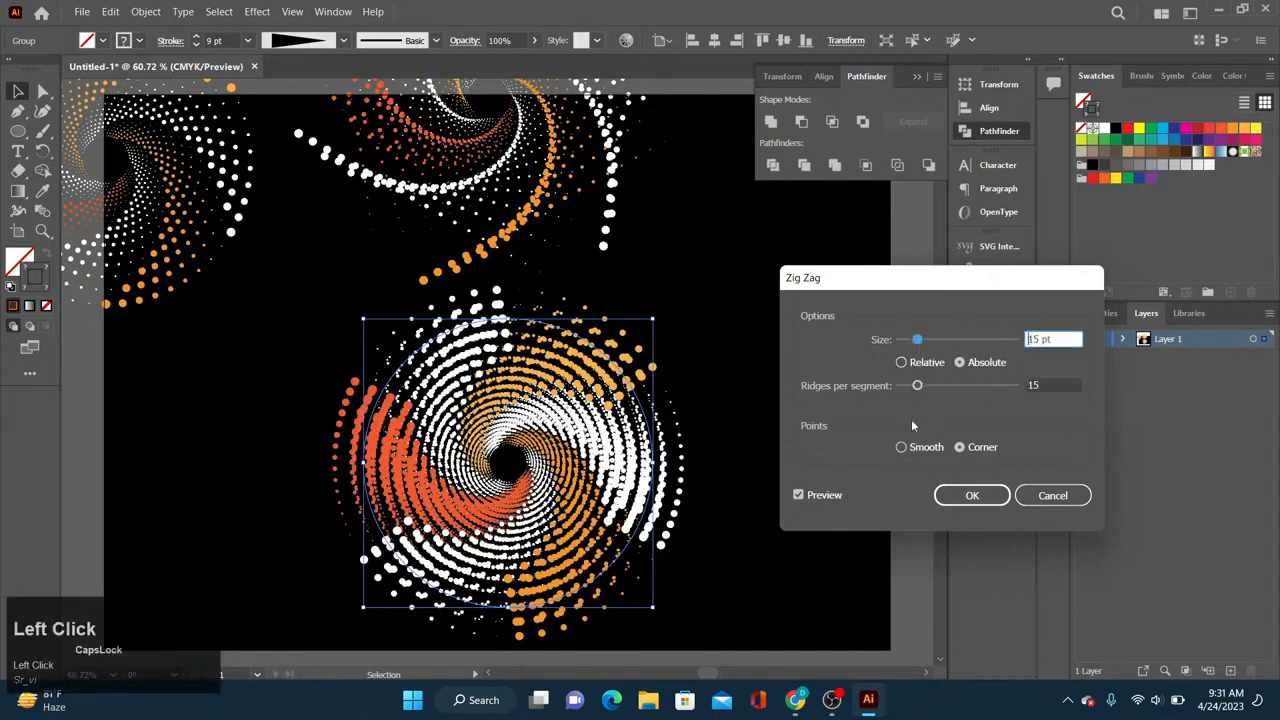
pyautogui.click(924, 452)
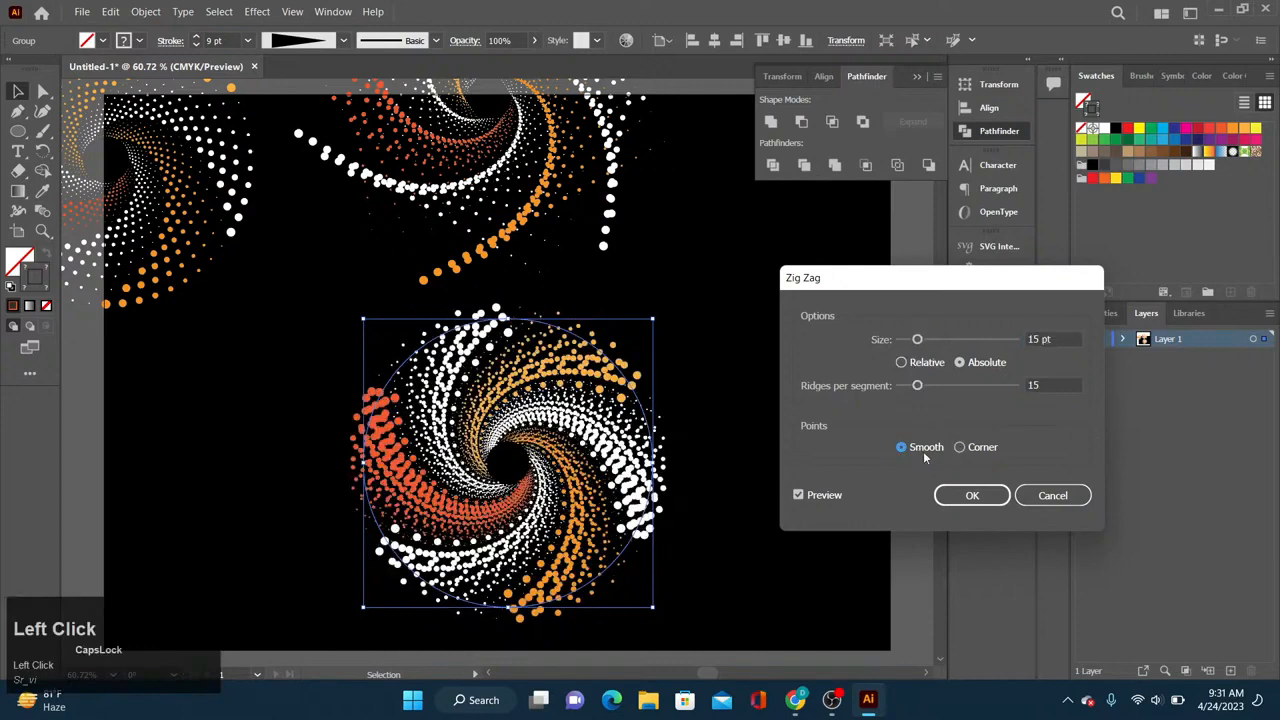
pyautogui.click(934, 389)
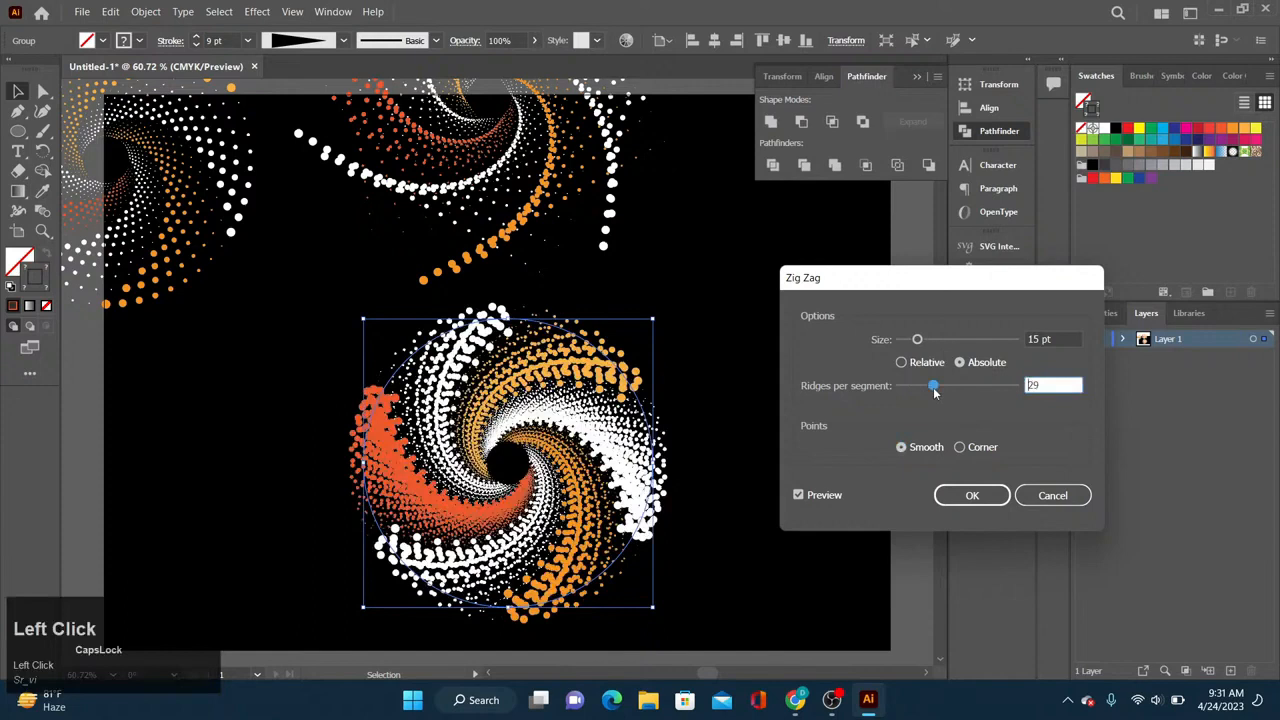
pyautogui.click(1052, 496)
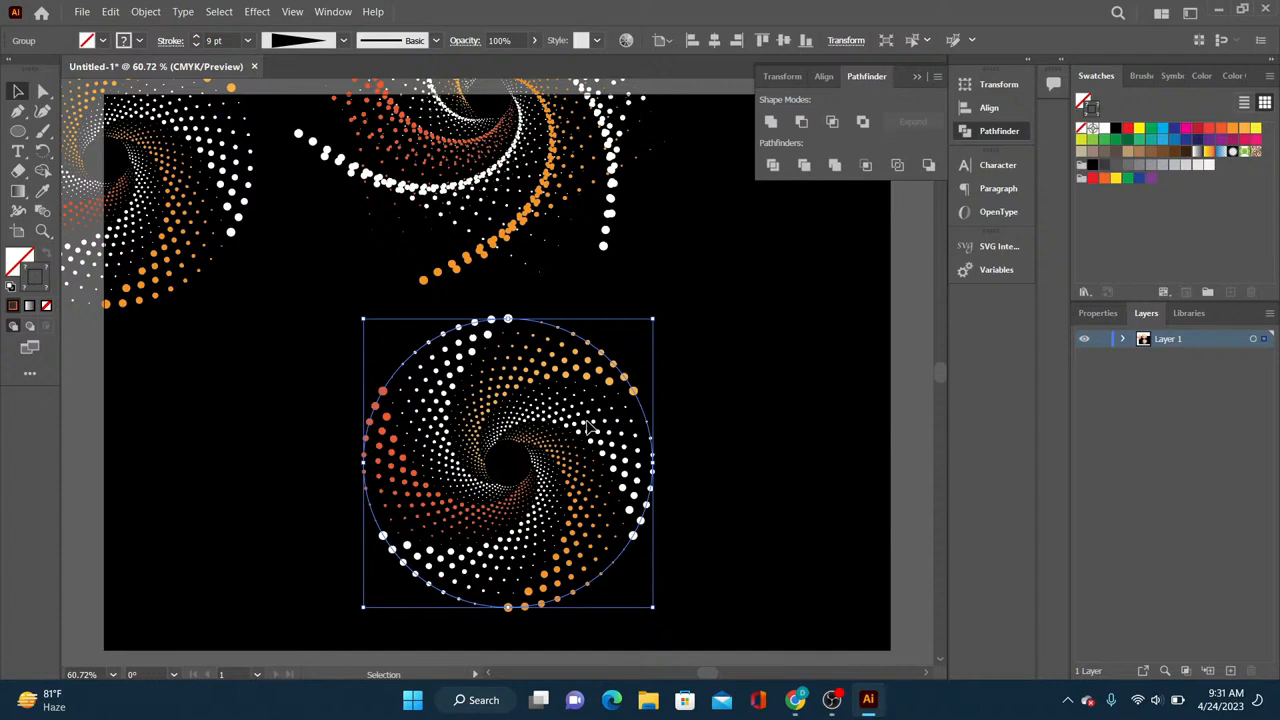
# Step: Delete the spiral copy in the lower middle and the puckered spiral at the artboard's upper edge
pyautogui.press('Delete')
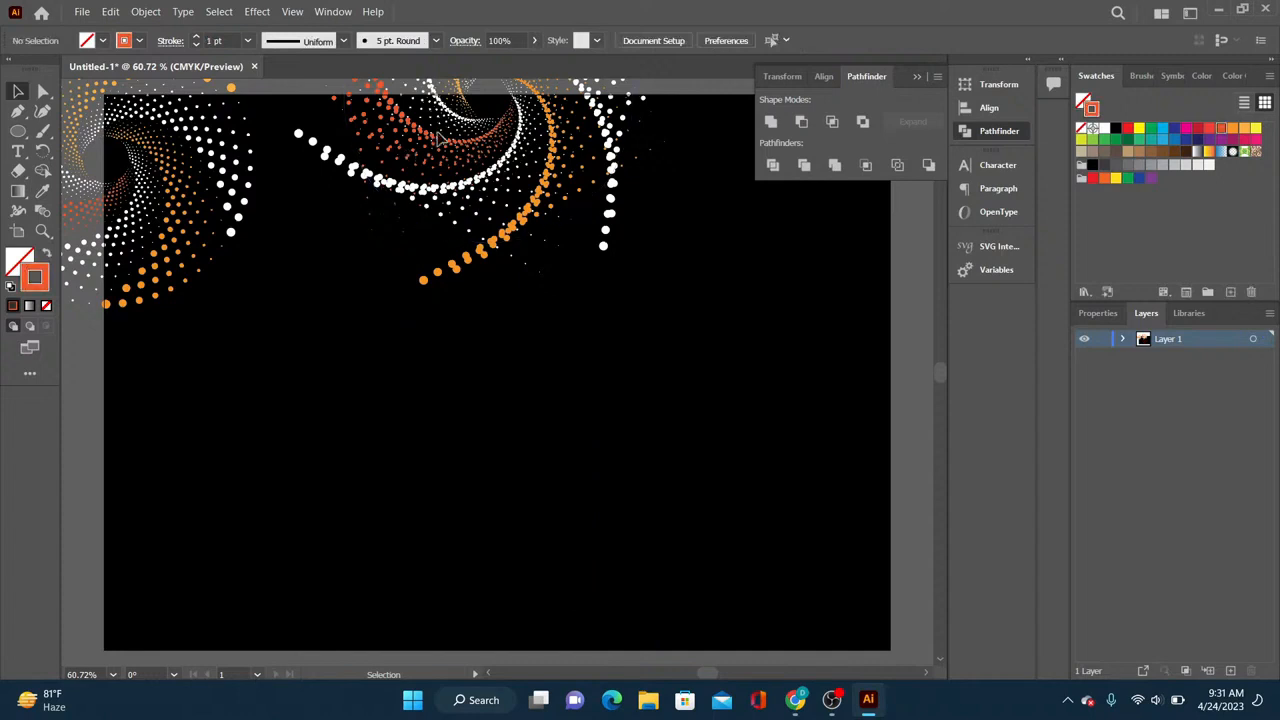
pyautogui.click(437, 140)
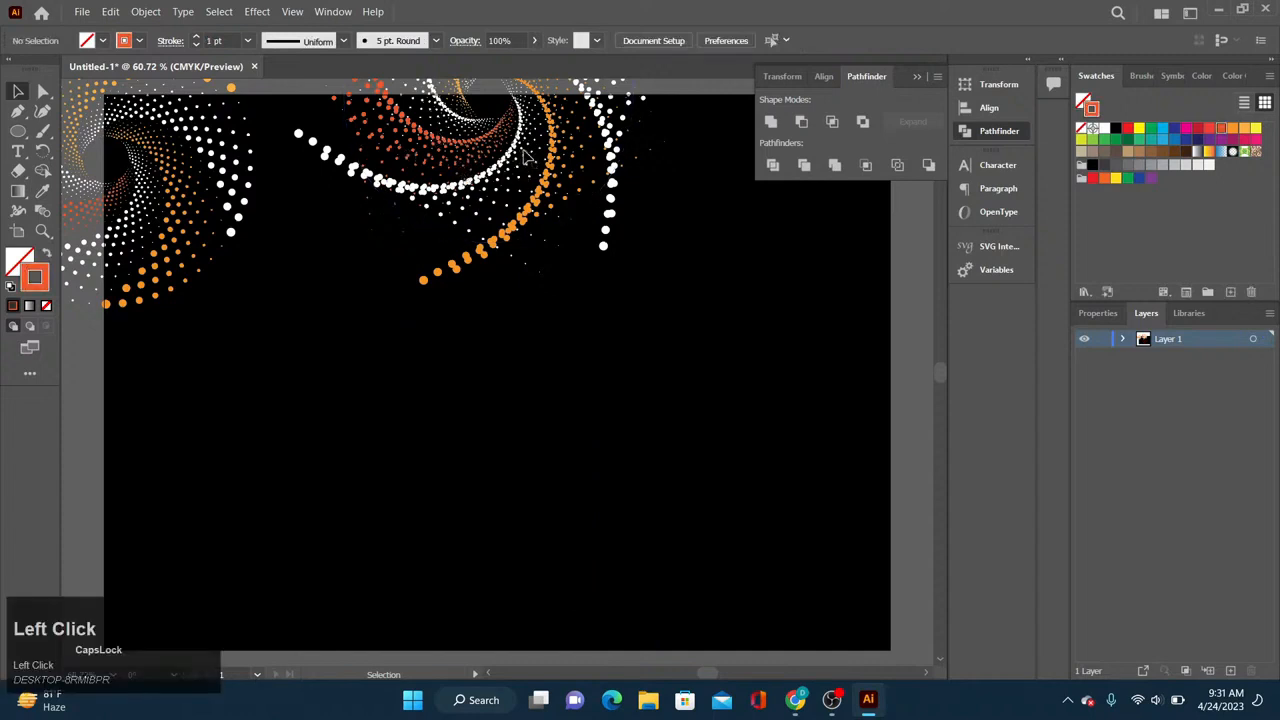
pyautogui.click(548, 193)
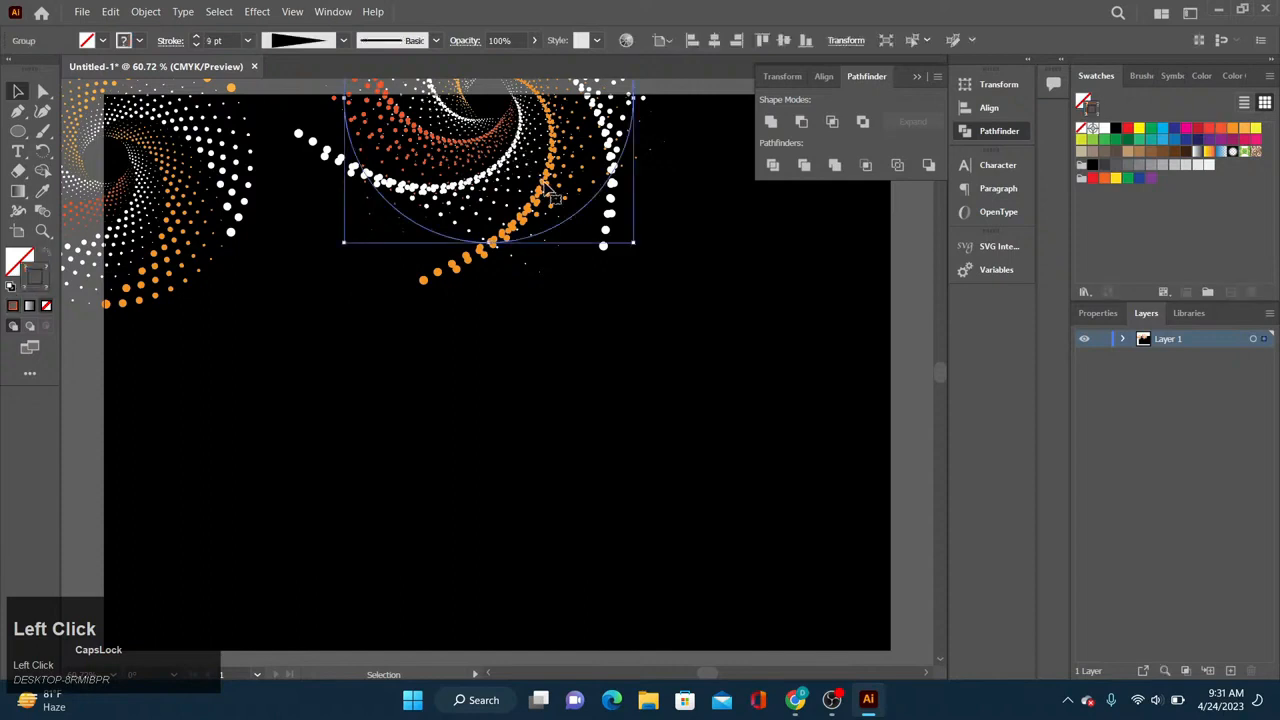
pyautogui.press('Delete')
# Step: Move the remaining dotted spiral from the artboard's upper-left corner to near its centre
pyautogui.moveTo(522, 341); pyautogui.dragTo(537, 350)
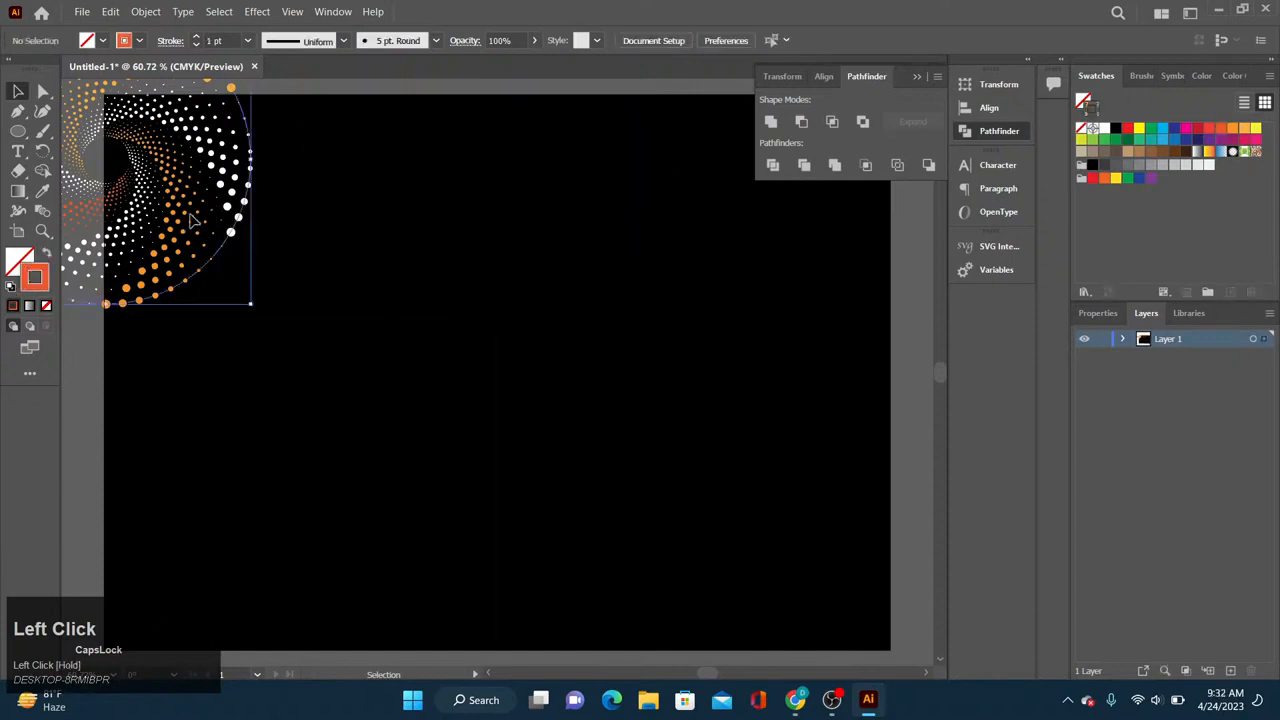
pyautogui.moveTo(196, 205); pyautogui.dragTo(518, 373)
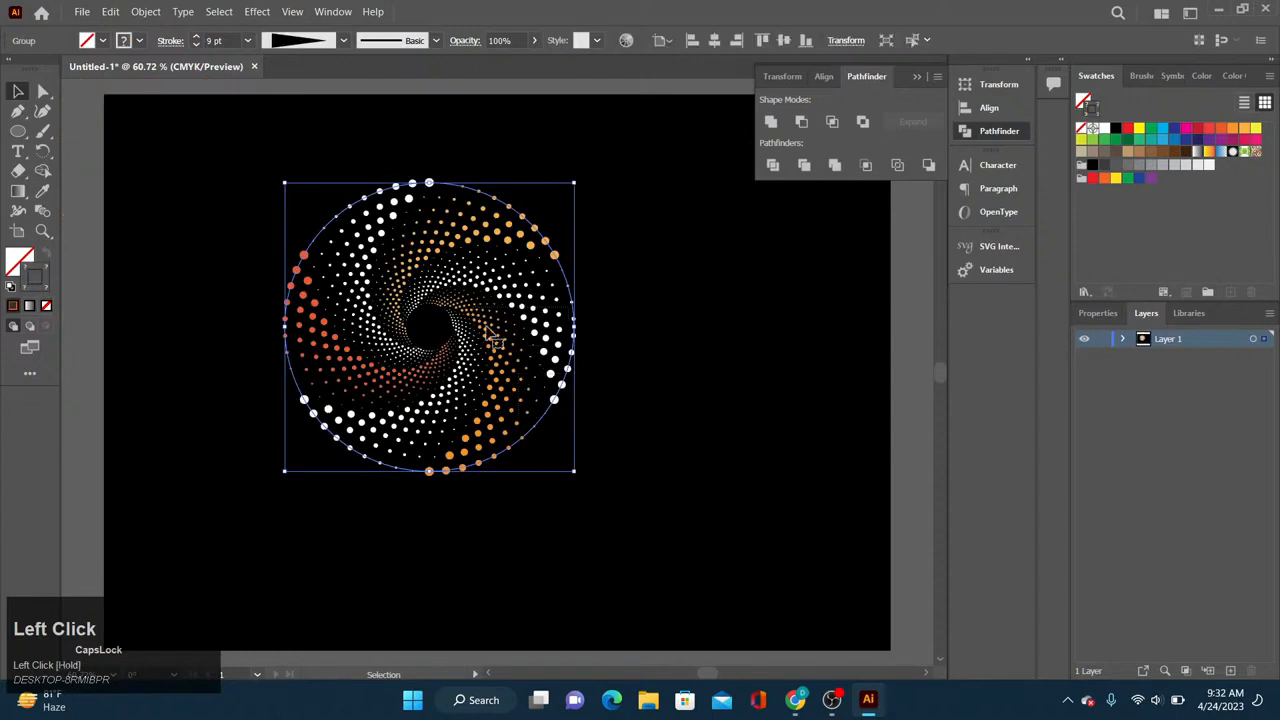
pyautogui.moveTo(457, 320); pyautogui.dragTo(548, 372)
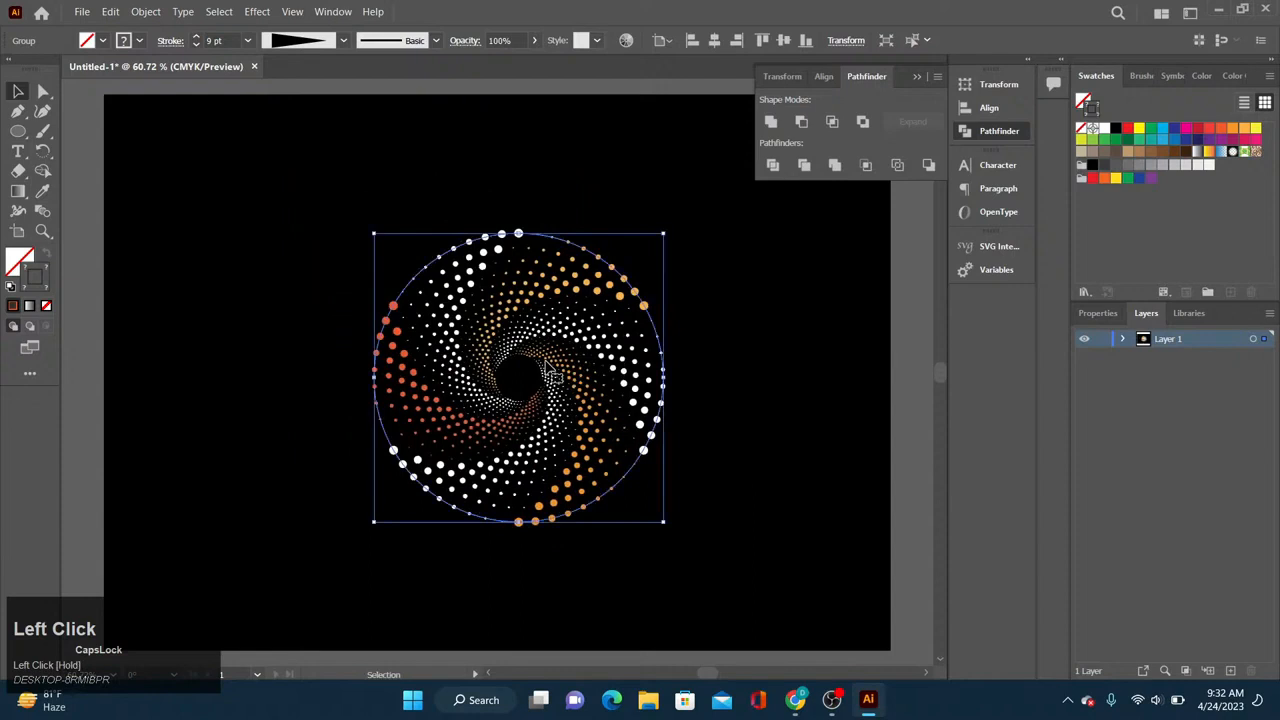